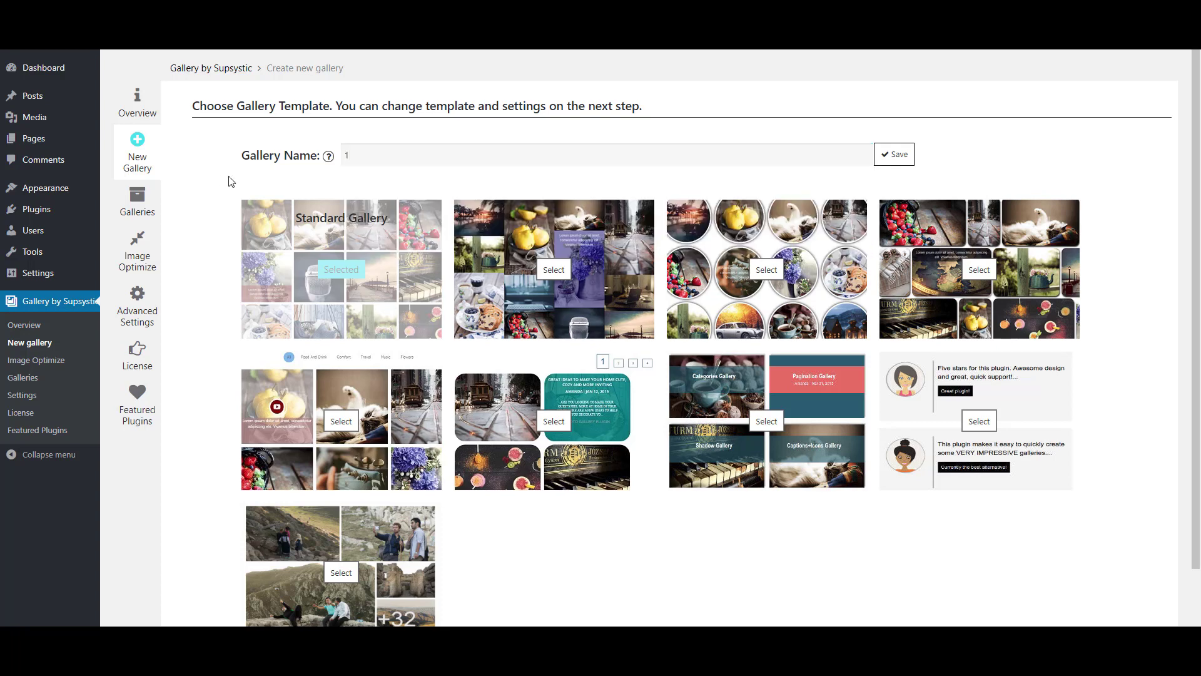
- Look over the gallery templates and save the new gallery named 1 with the Standard Gallery template
mouse_move(616, 251)
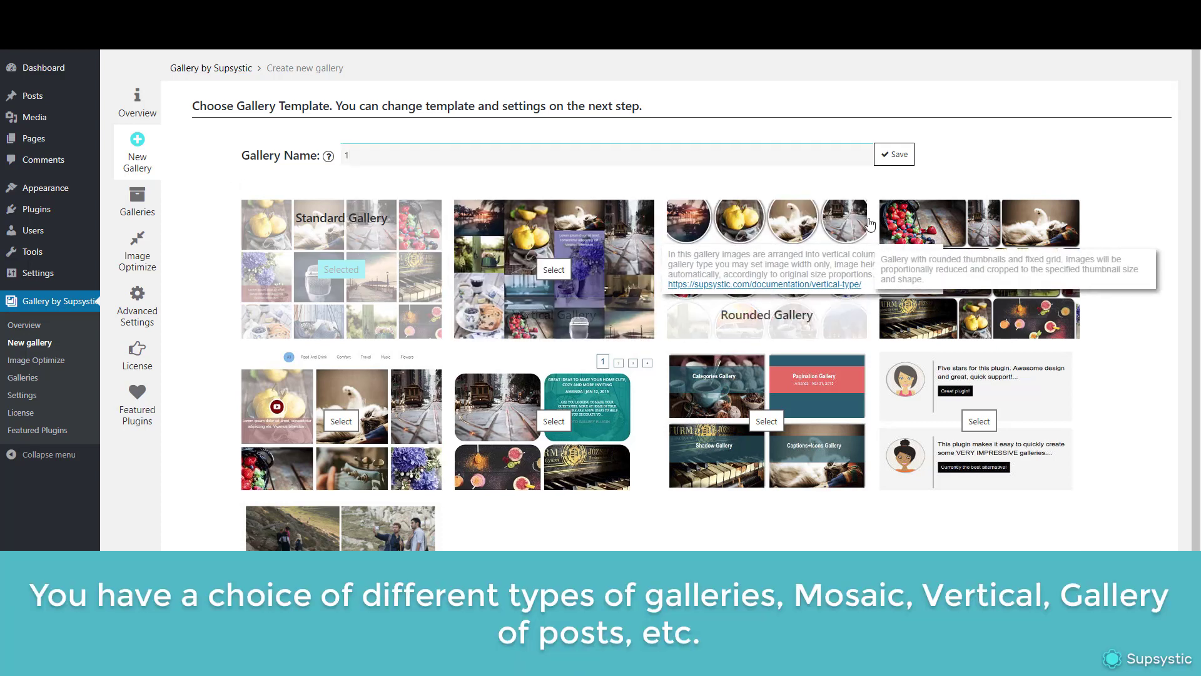
mouse_move(368, 462)
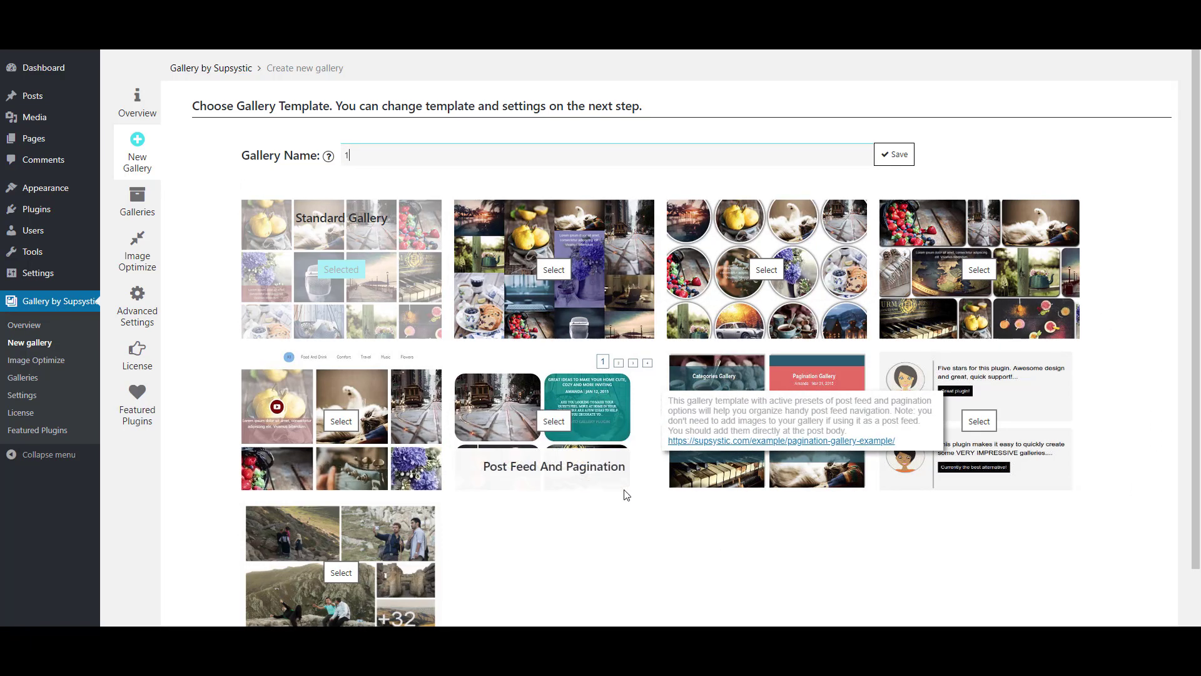
mouse_move(385, 582)
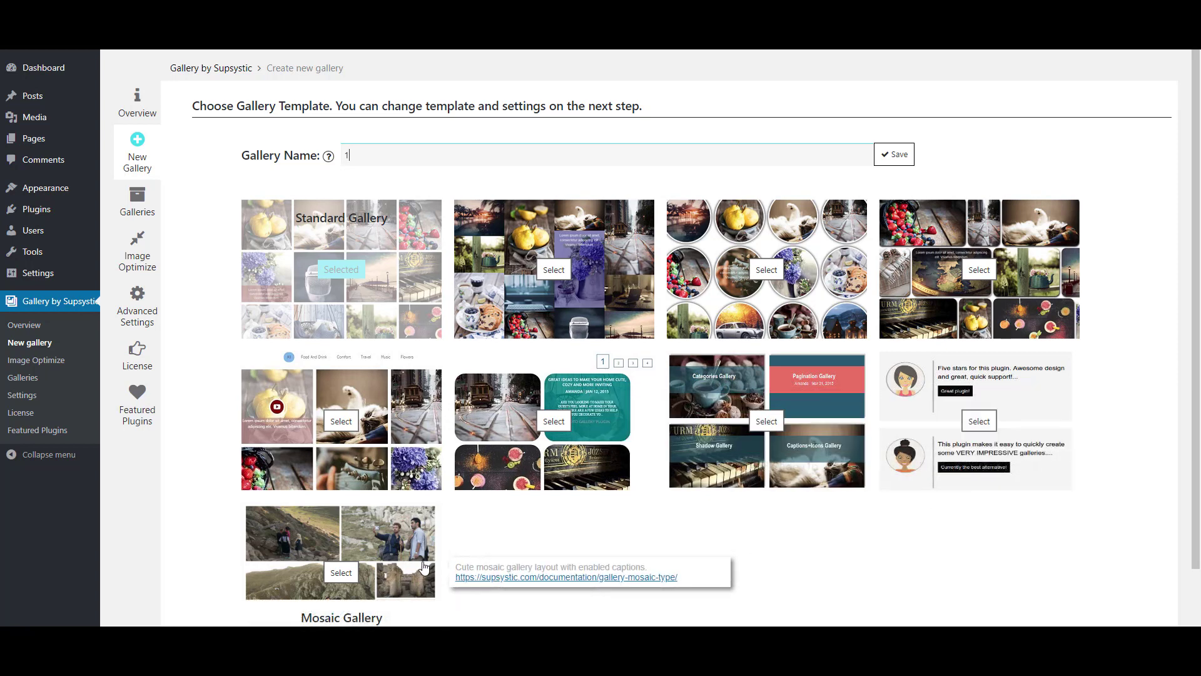
click(888, 164)
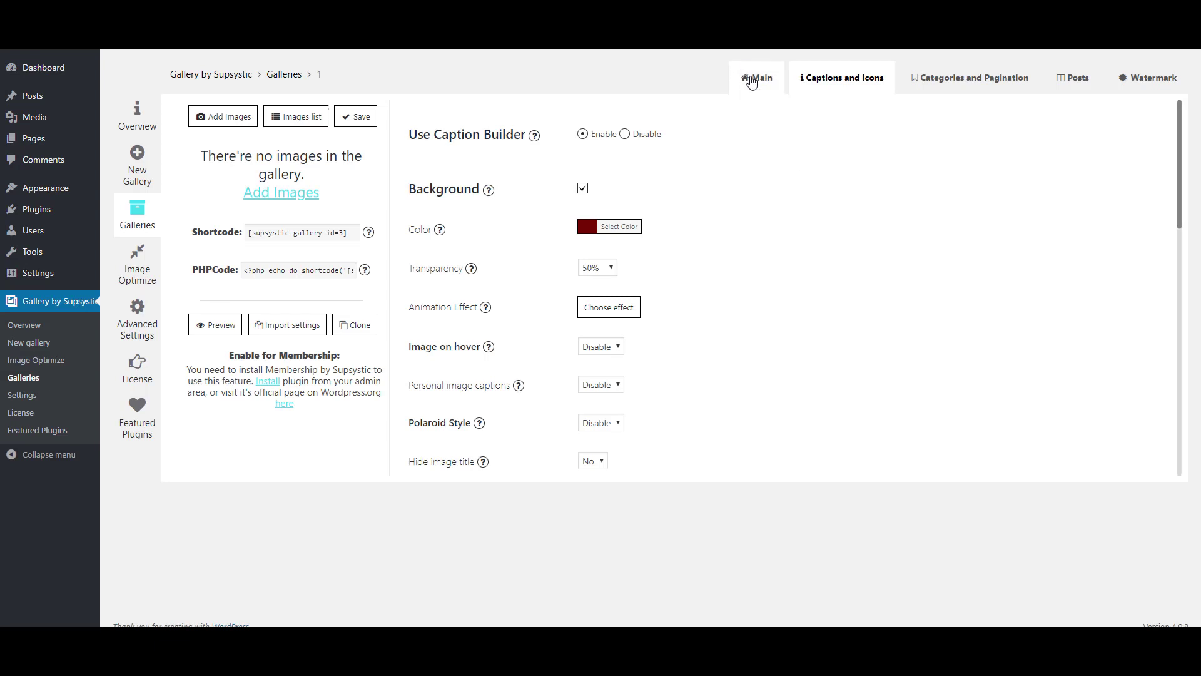
- Open the gallery's main settings and review the available gallery types and the layout options
click(758, 76)
click(646, 150)
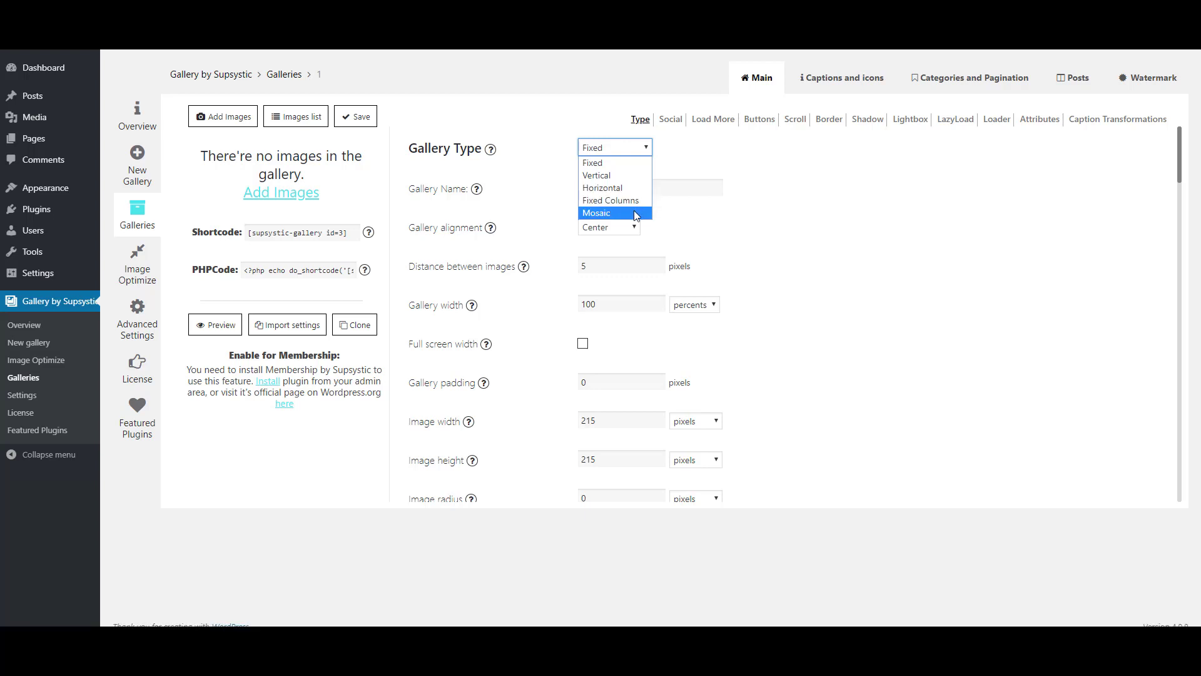
click(791, 178)
scroll(724, 232, down, 6)
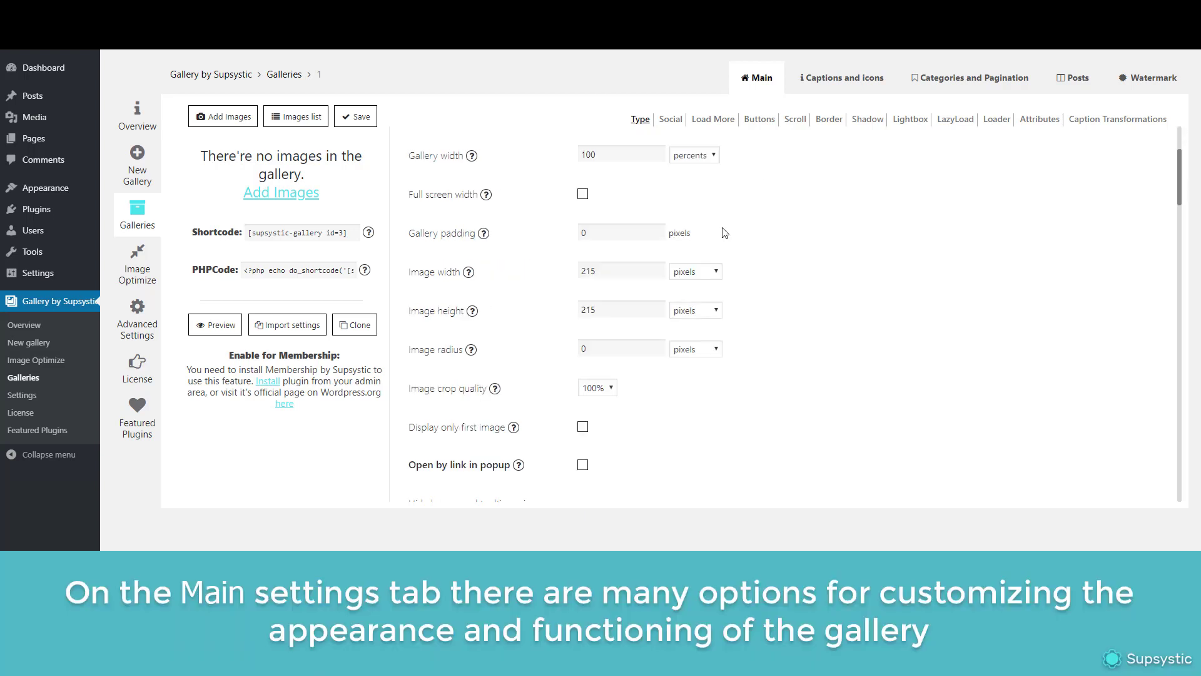
scroll(724, 232, down, 5)
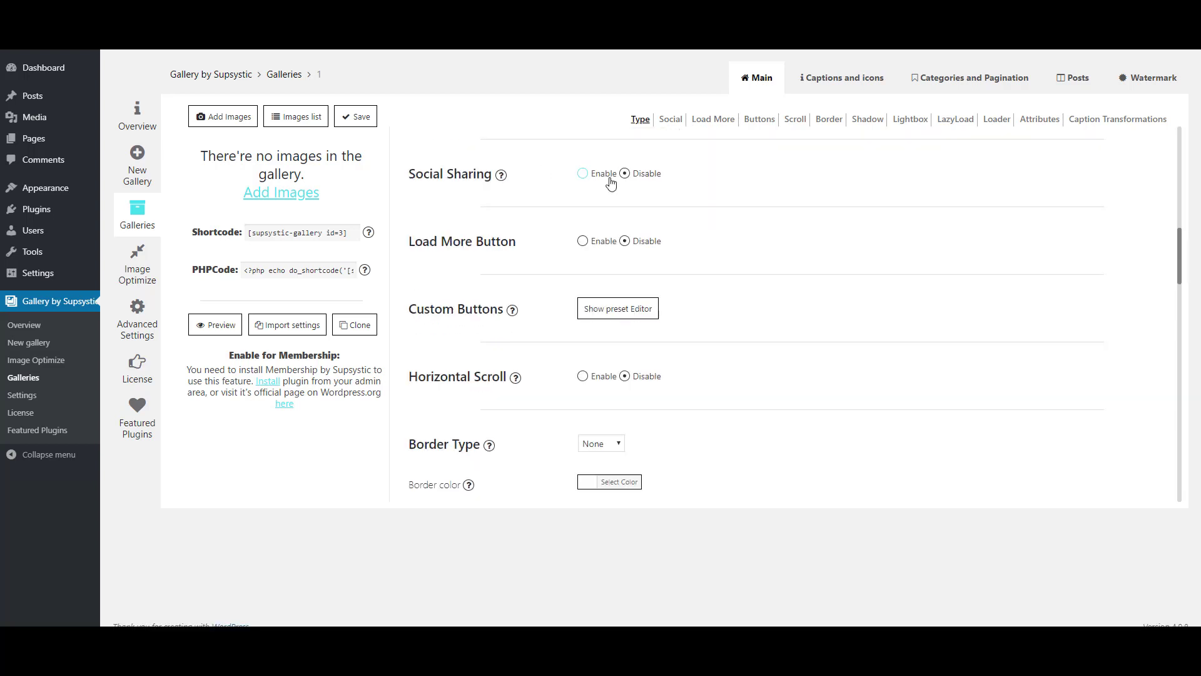
- Try the Social Sharing option, turn it back off, and view the custom button presets without saving
click(582, 174)
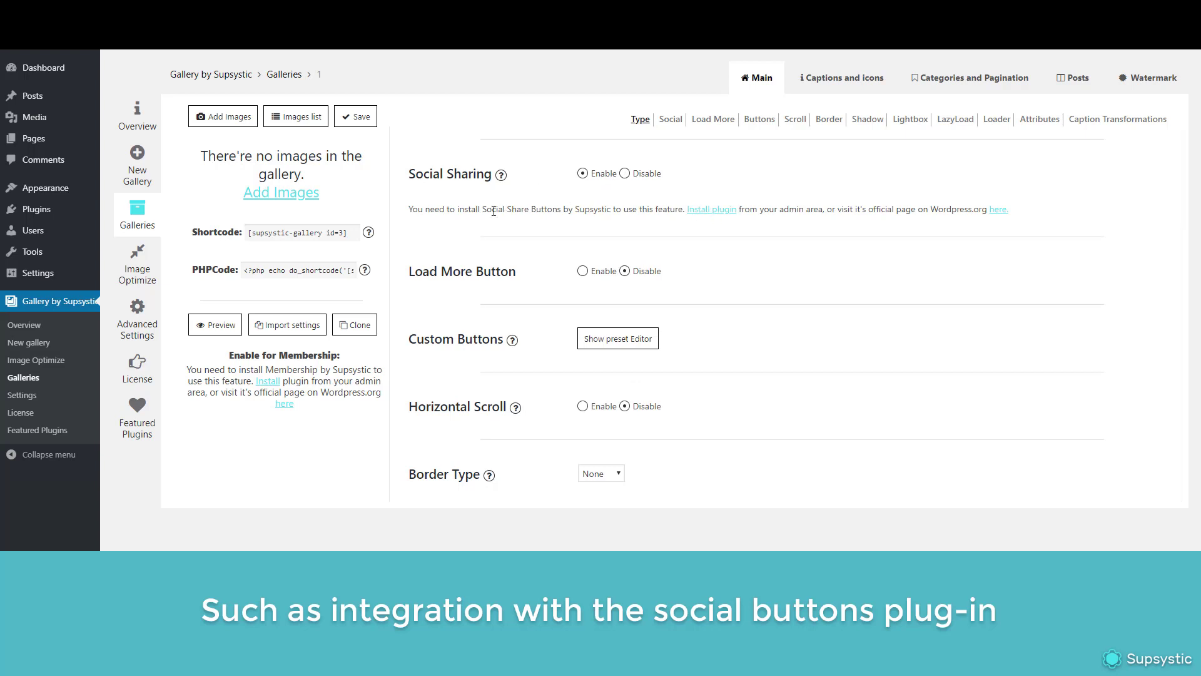
click(625, 174)
scroll(507, 296, down, 2)
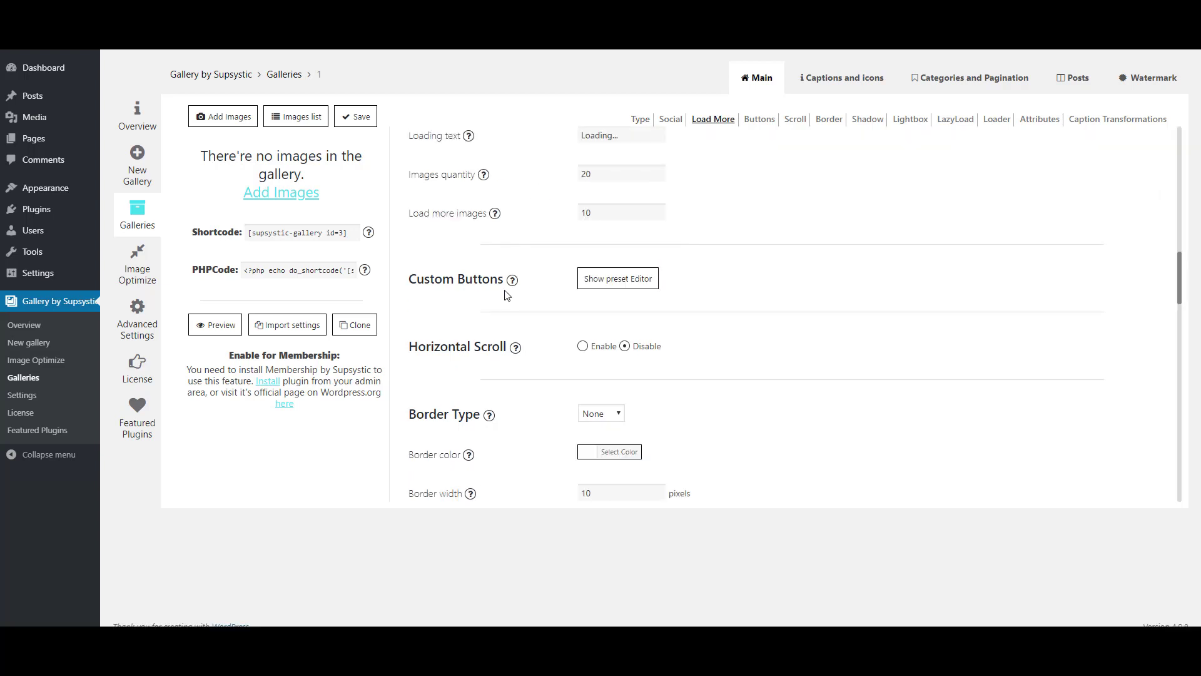
click(613, 291)
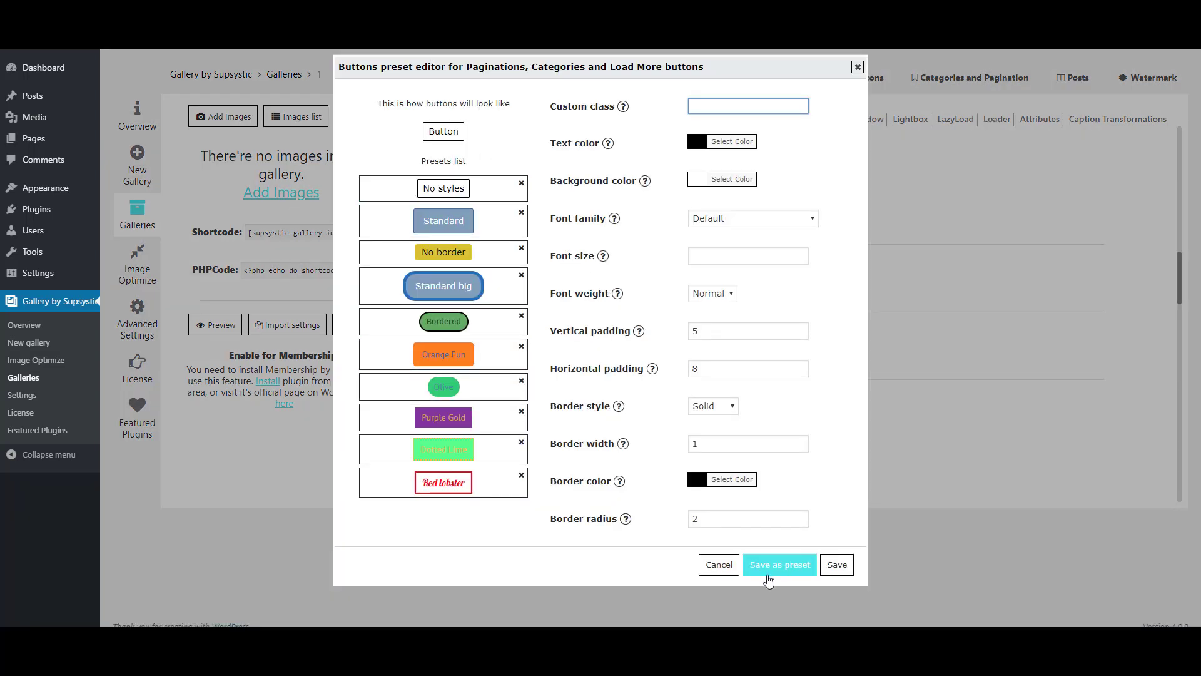
click(723, 570)
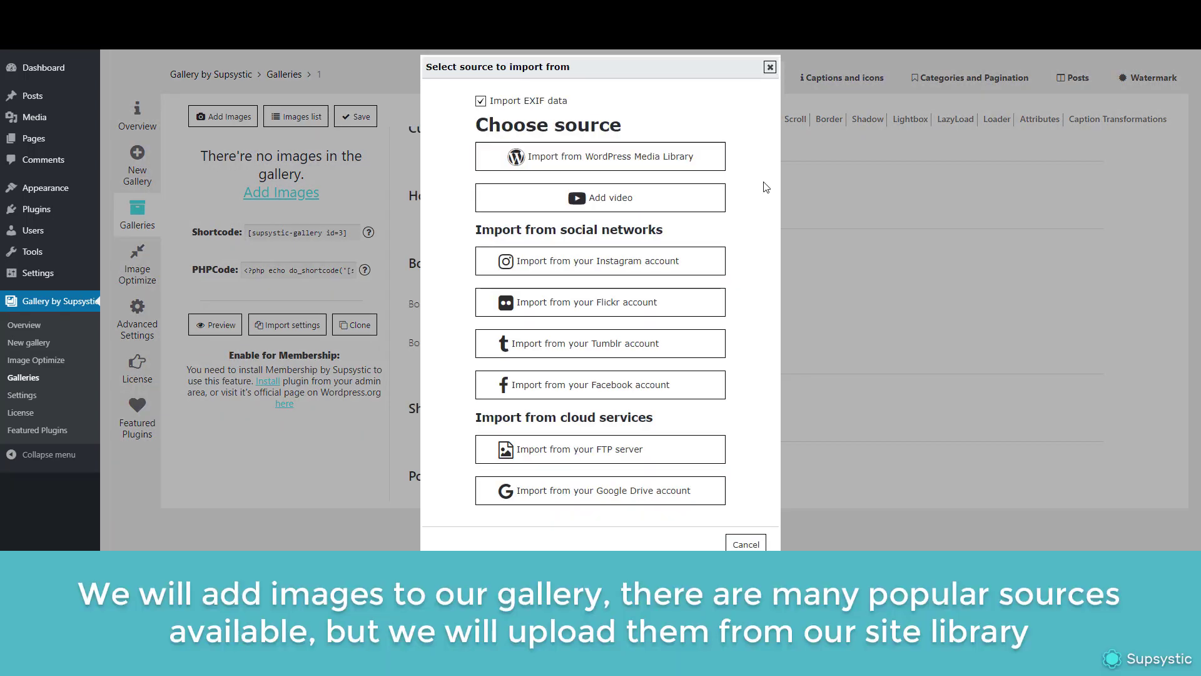
- Import the selected images from the WordPress Media Library into the gallery
click(661, 159)
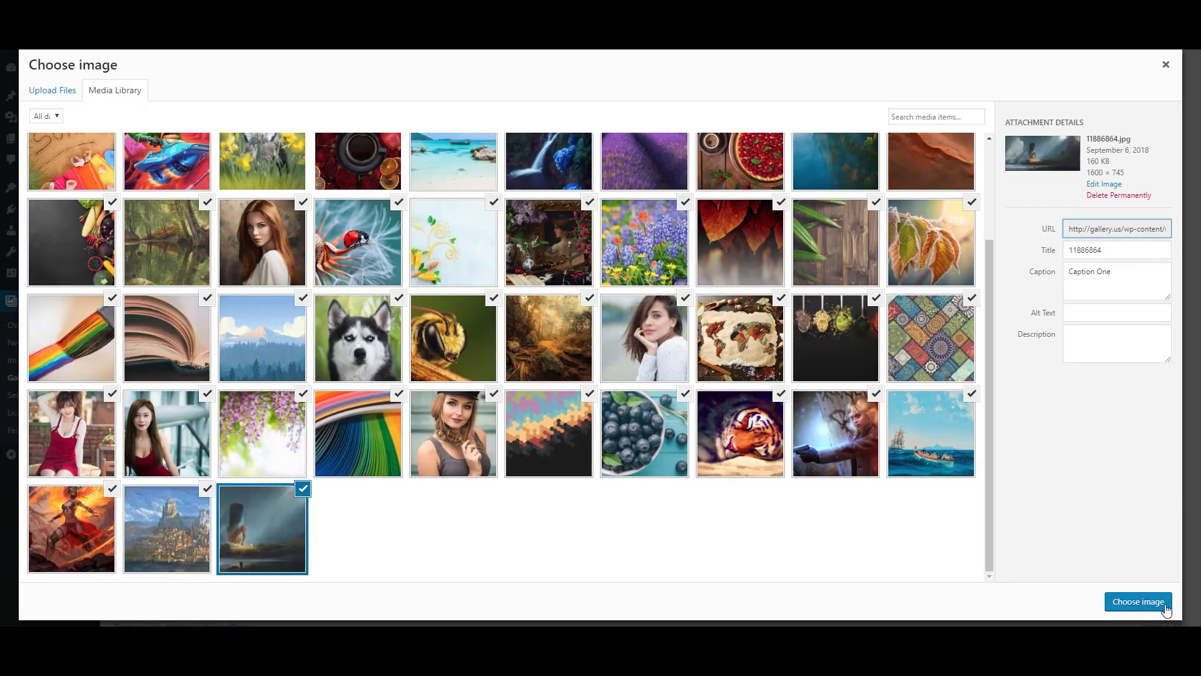
click(1164, 604)
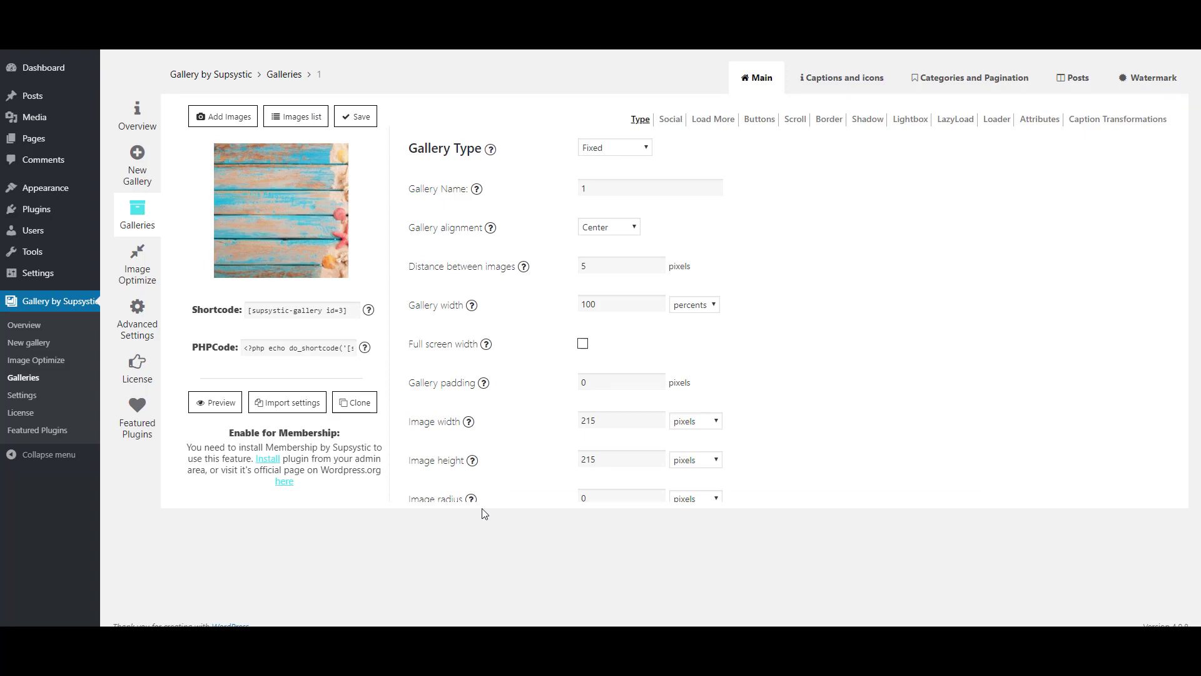
- Copy the gallery's shortcode and enter [supsystic-gallery id=3] in the body of the new page titled Gallery
click(331, 315)
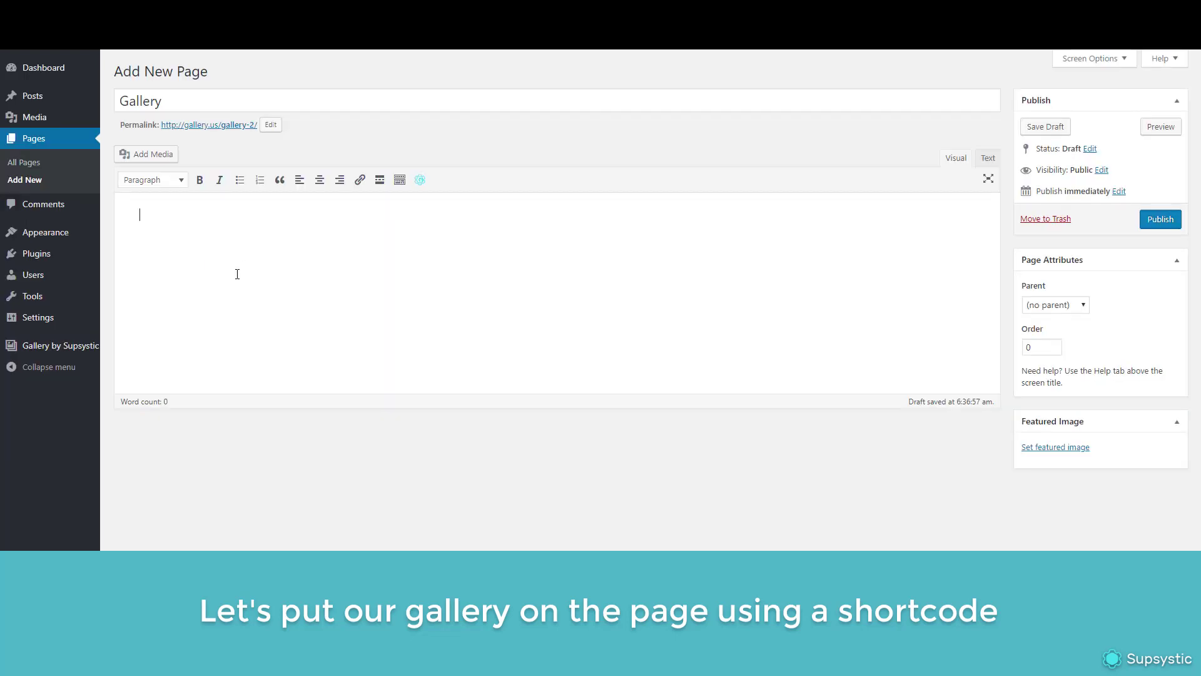
text([supsystic-gallery id=3])
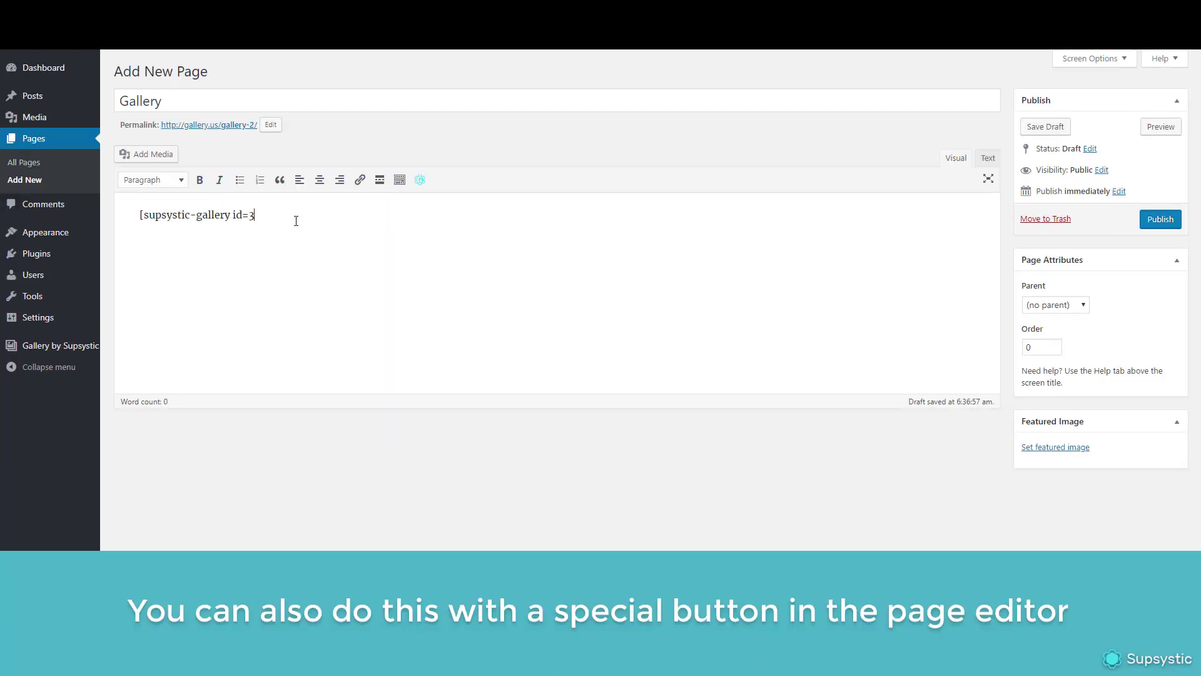
- Delete the manually entered gallery shortcode from the page body
key(BackSpace)
key(BackSpace)
key(BackSpace)
key(BackSpace)
key(BackSpace)
key(BackSpace)
key(BackSpace)
key(BackSpace)
key(BackSpace)
key(BackSpace)
key(BackSpace)
key(BackSpace)
key(BackSpace)
key(BackSpace)
key(BackSpace)
key(BackSpace)
key(BackSpace)
key(BackSpace)
key(BackSpace)
key(BackSpace)
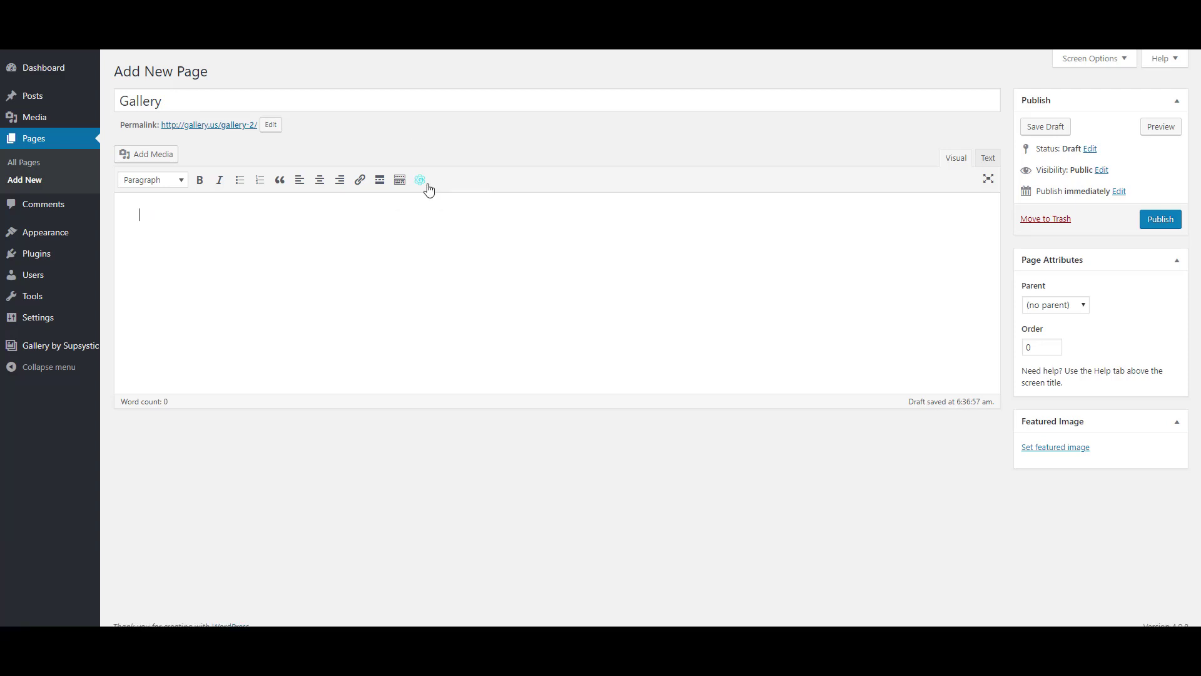
- Insert gallery 1 into the page body using the editor's Supsystic gallery selector
click(421, 180)
click(585, 316)
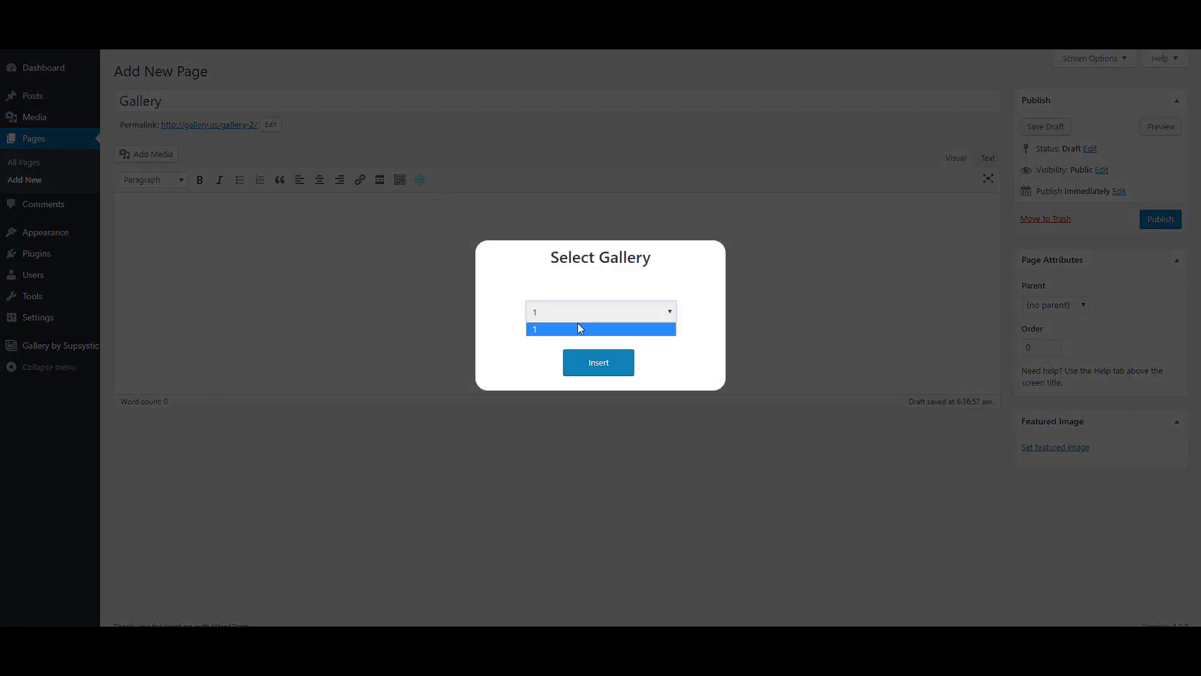
click(577, 329)
click(596, 358)
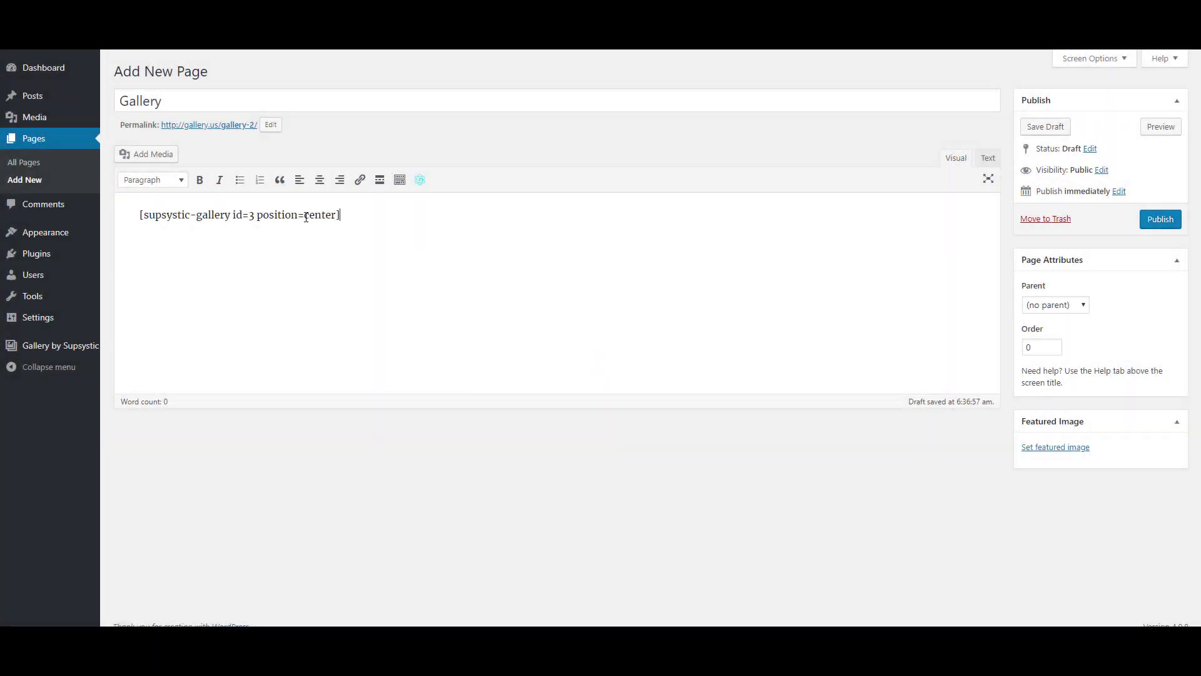
- Publish the Gallery page and look through its images on the live site
click(1161, 219)
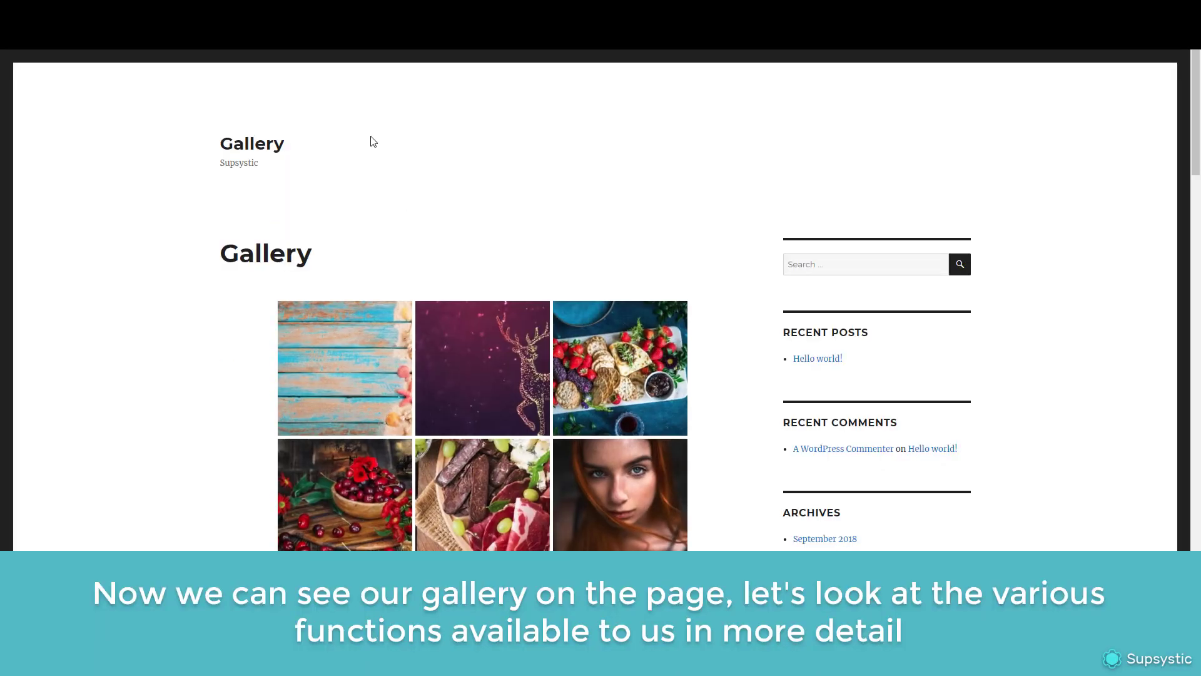
scroll(460, 255, down, 7)
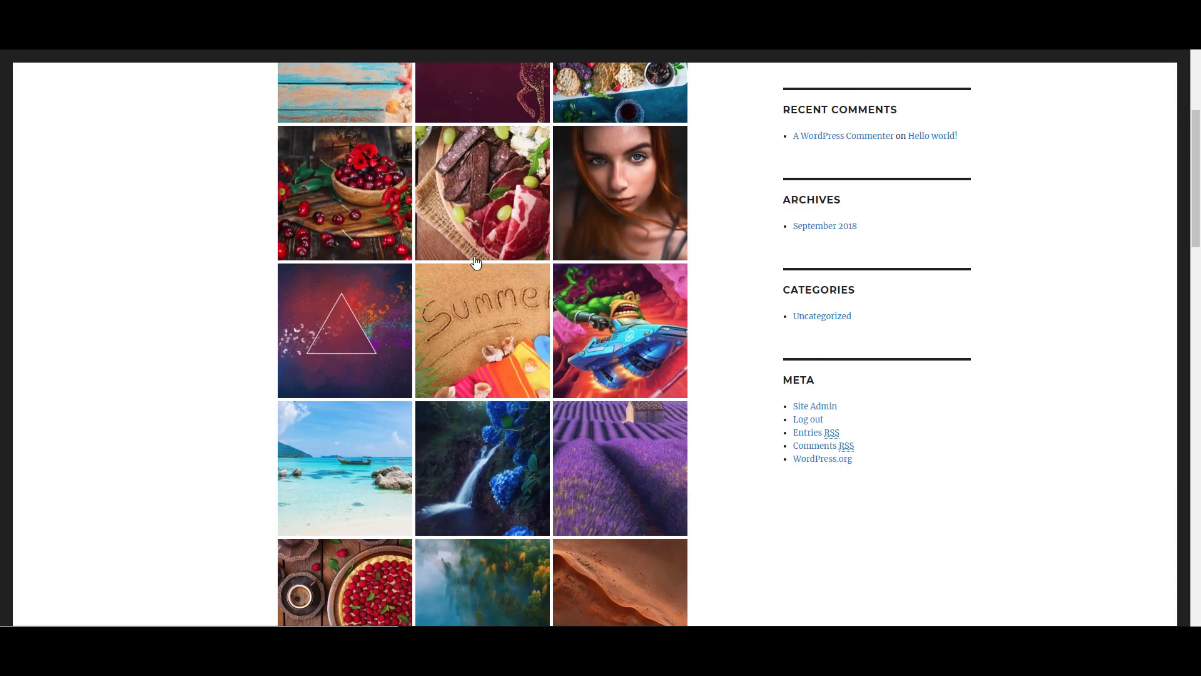
scroll(477, 263, down, 14)
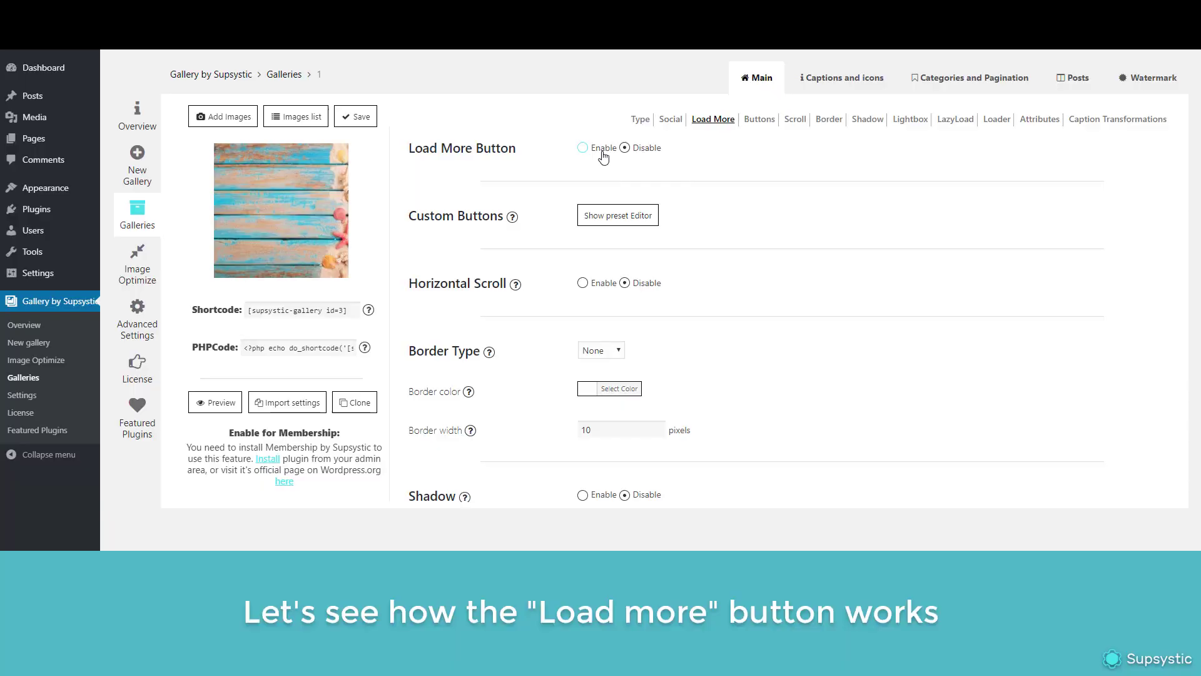
- Enable the Load More button, set both the images quantity and the load more images to 9, and save
click(583, 147)
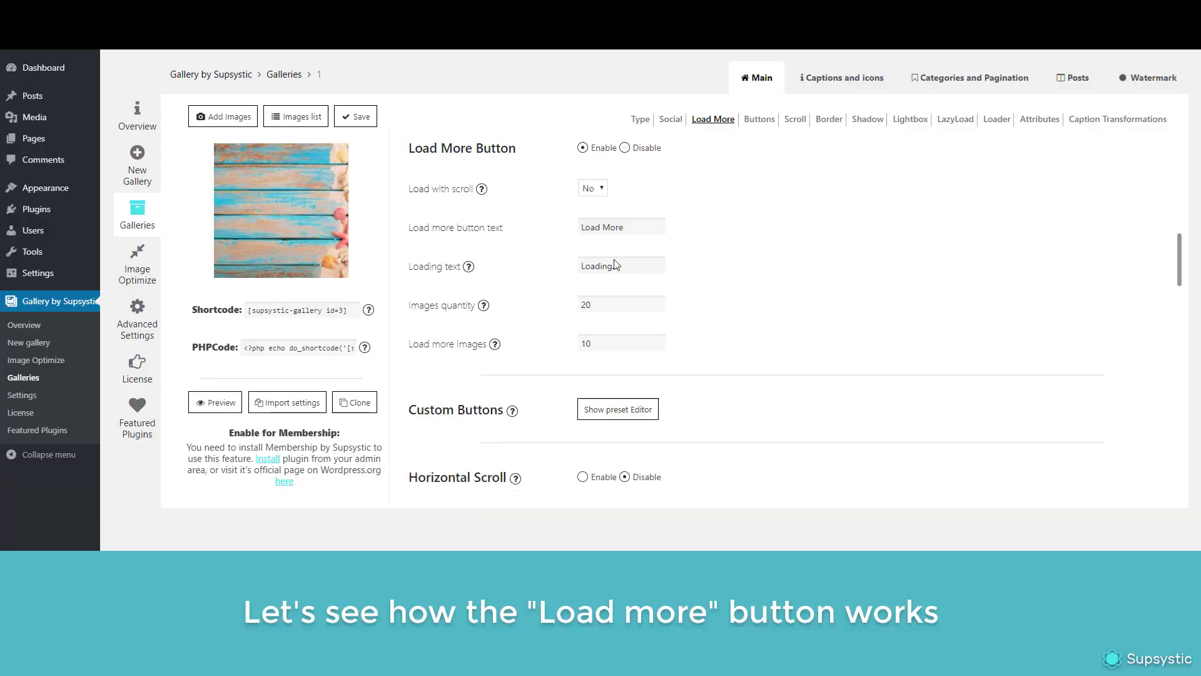
drag(594, 305, 523, 304)
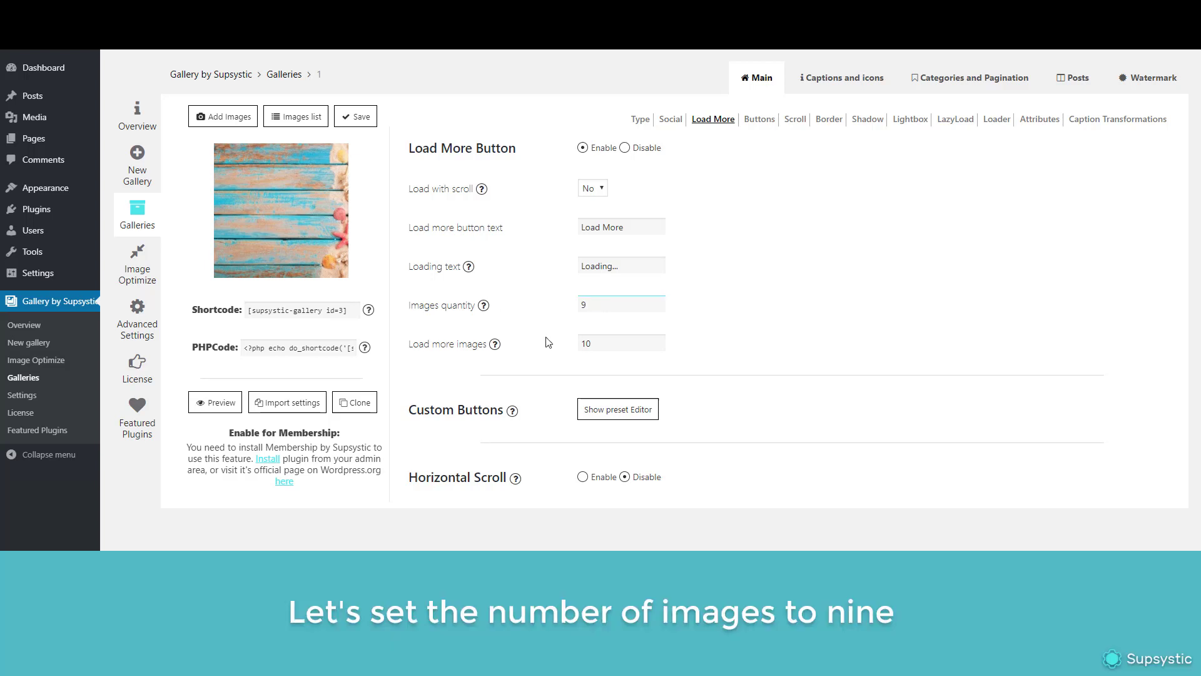
drag(595, 344, 509, 348)
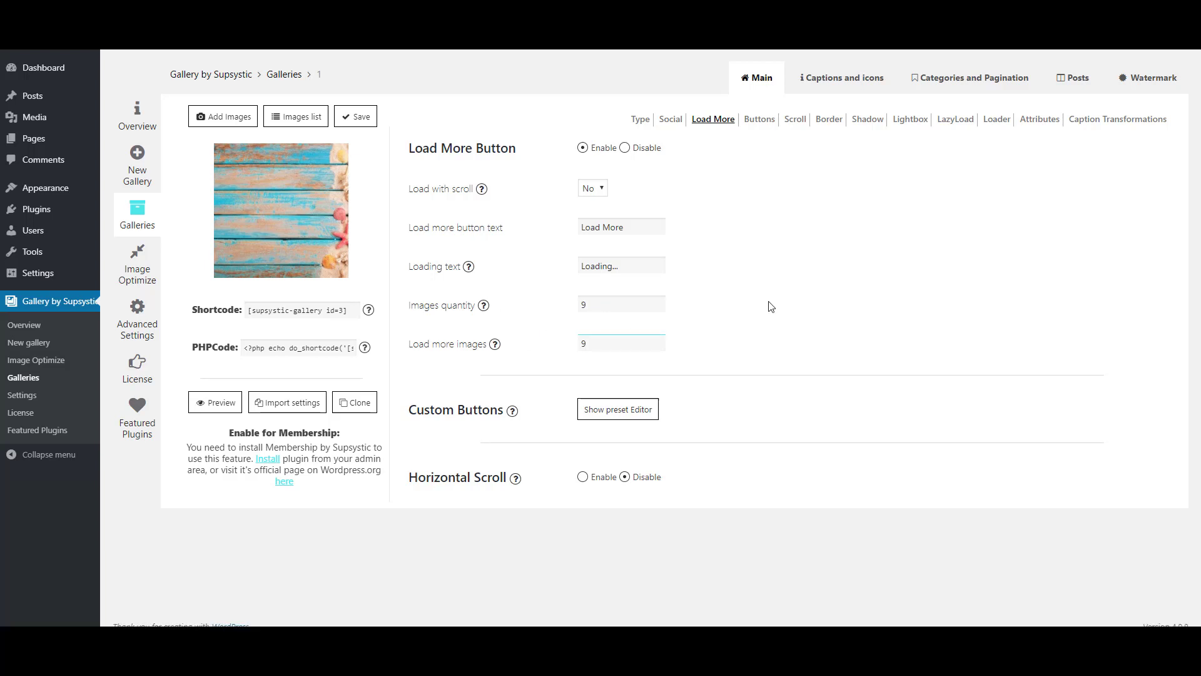
click(358, 119)
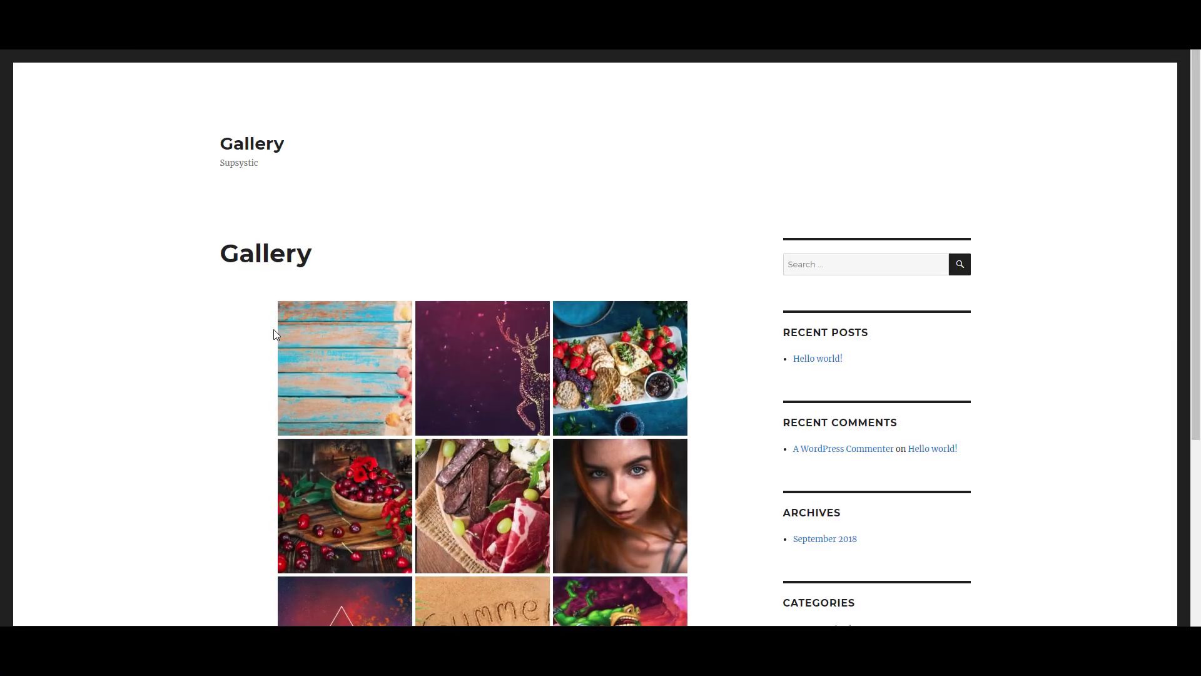
- Test the Load More function on the published Gallery page by repeatedly loading further batches of images
scroll(273, 329, down, 5)
click(454, 449)
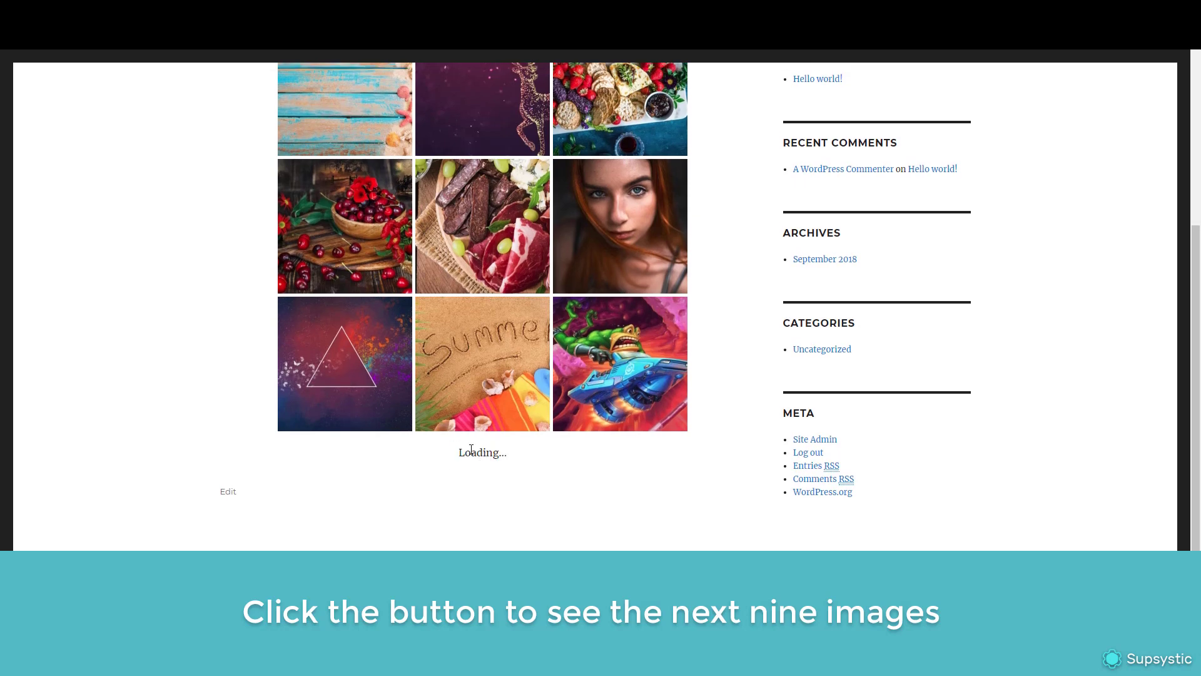
scroll(207, 285, down, 5)
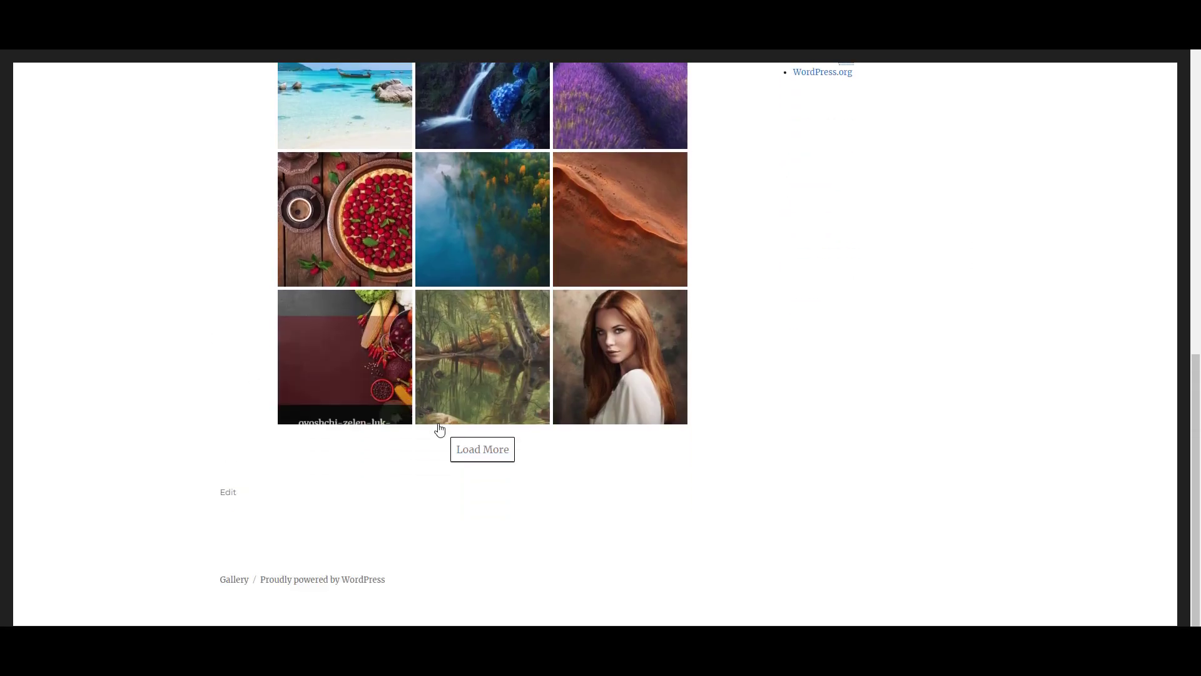
click(461, 448)
scroll(188, 295, down, 5)
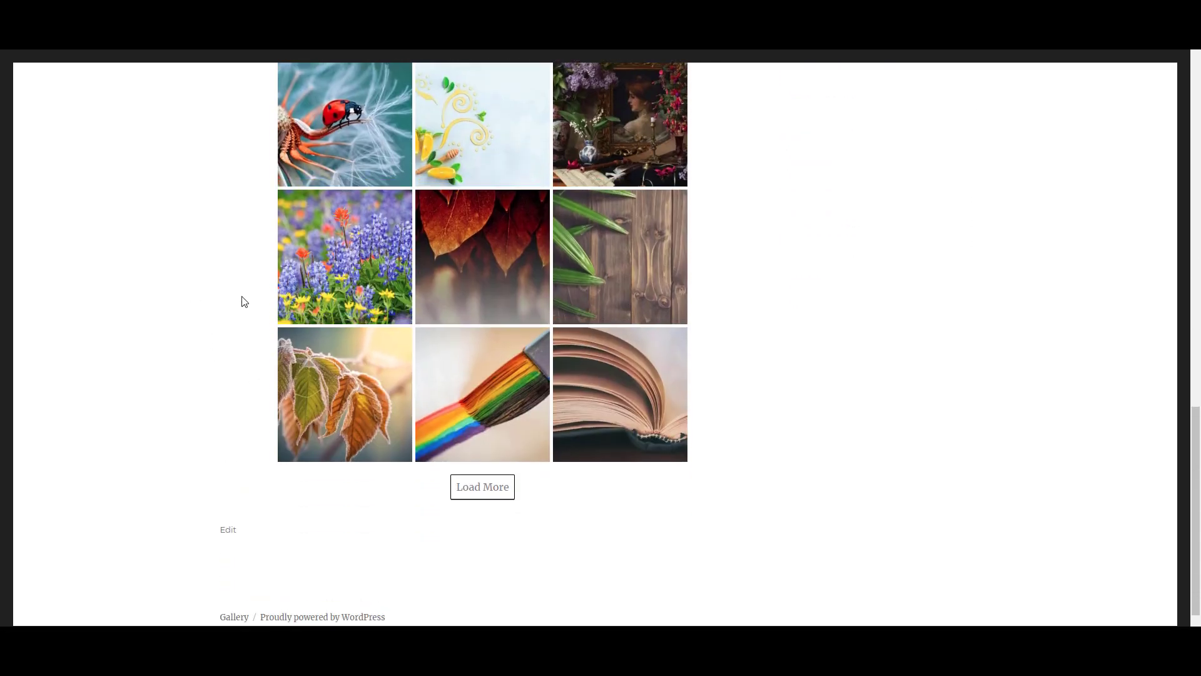
click(469, 486)
scroll(158, 404, down, 1)
scroll(158, 403, down, 6)
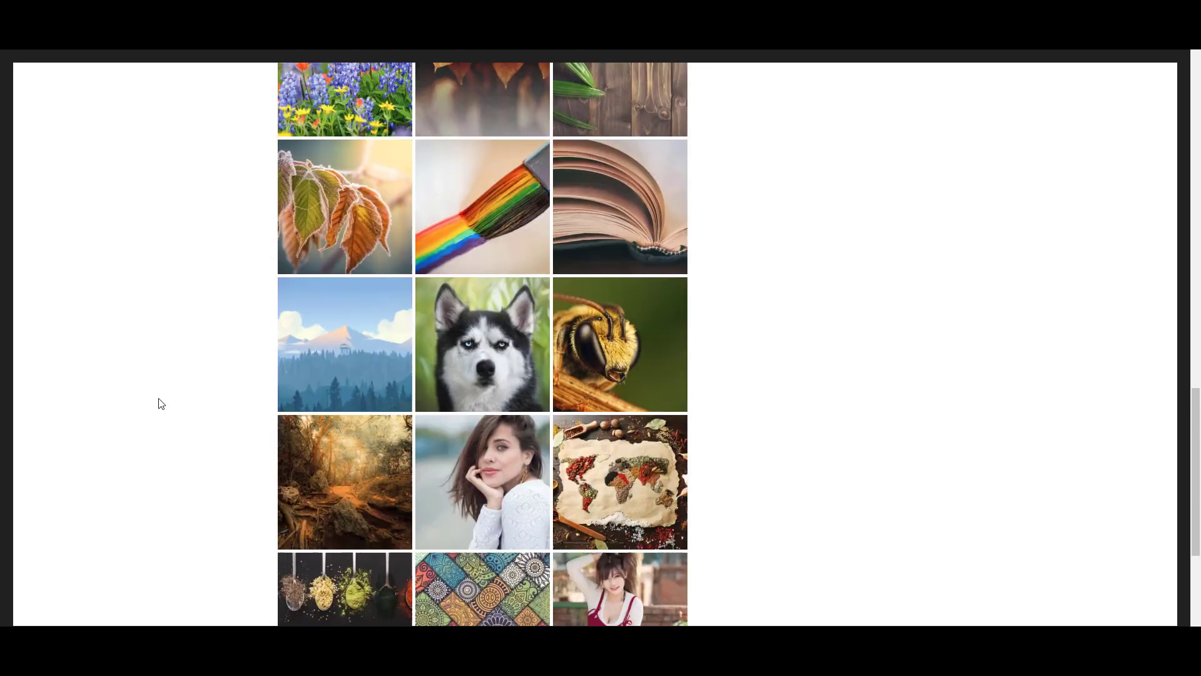
click(456, 457)
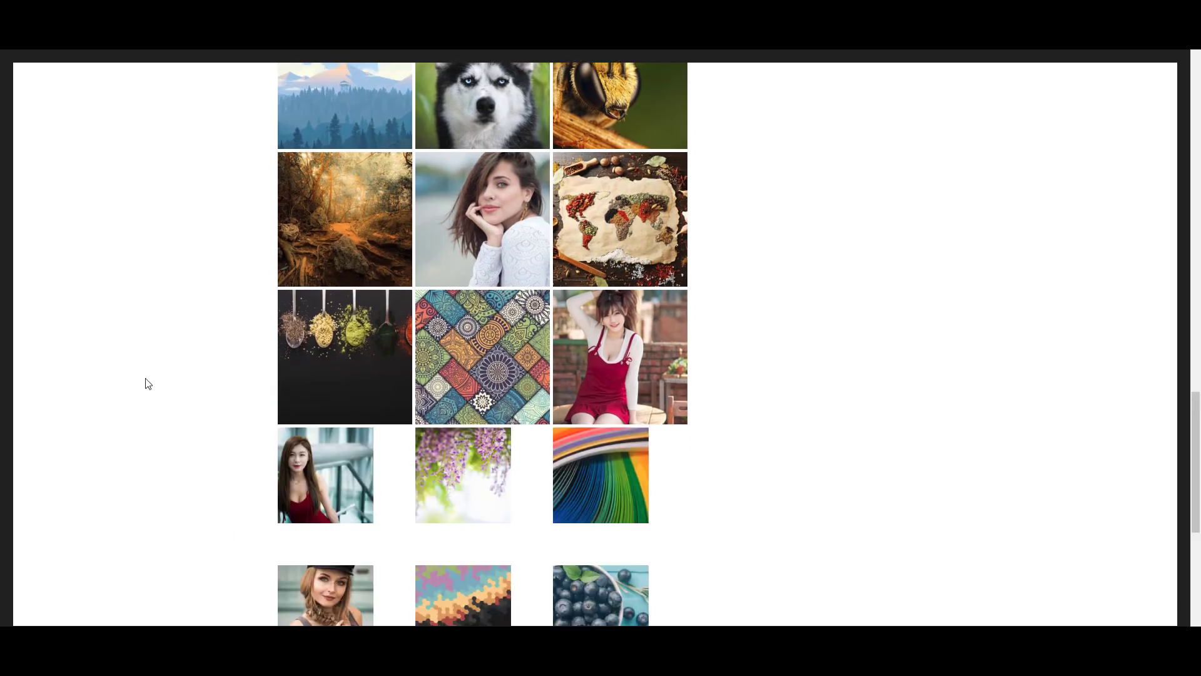
scroll(148, 384, down, 6)
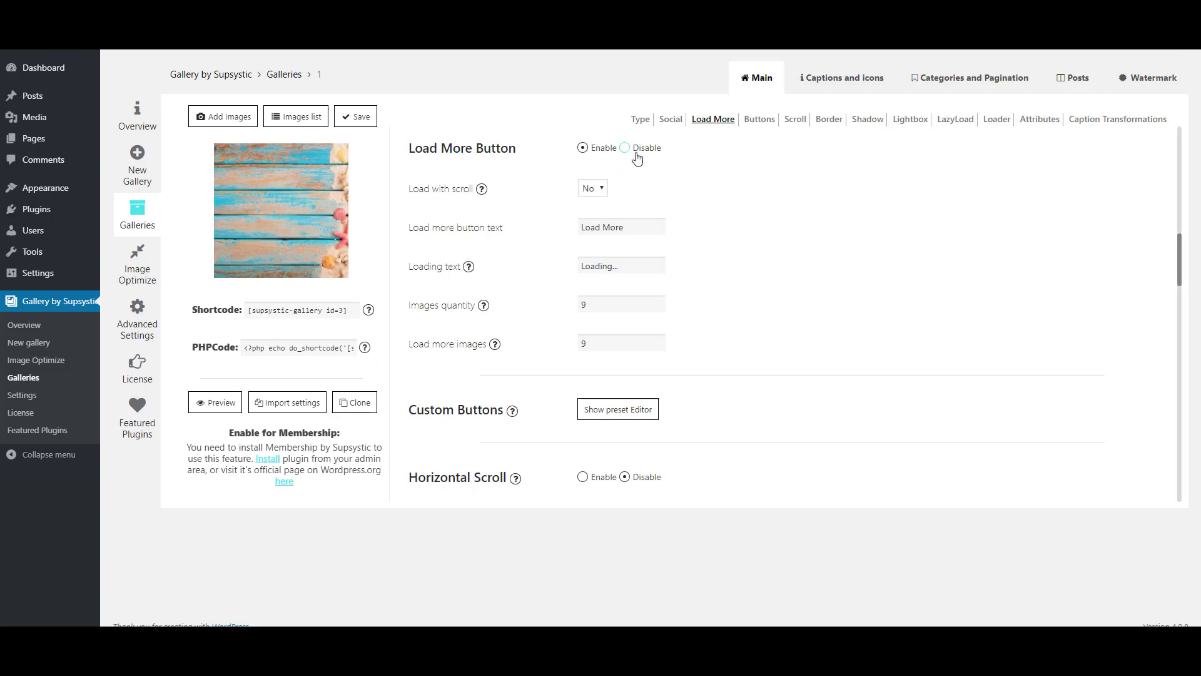
- Disable the Load More button, enable Horizontal Scroll for the gallery, and save the settings
click(637, 154)
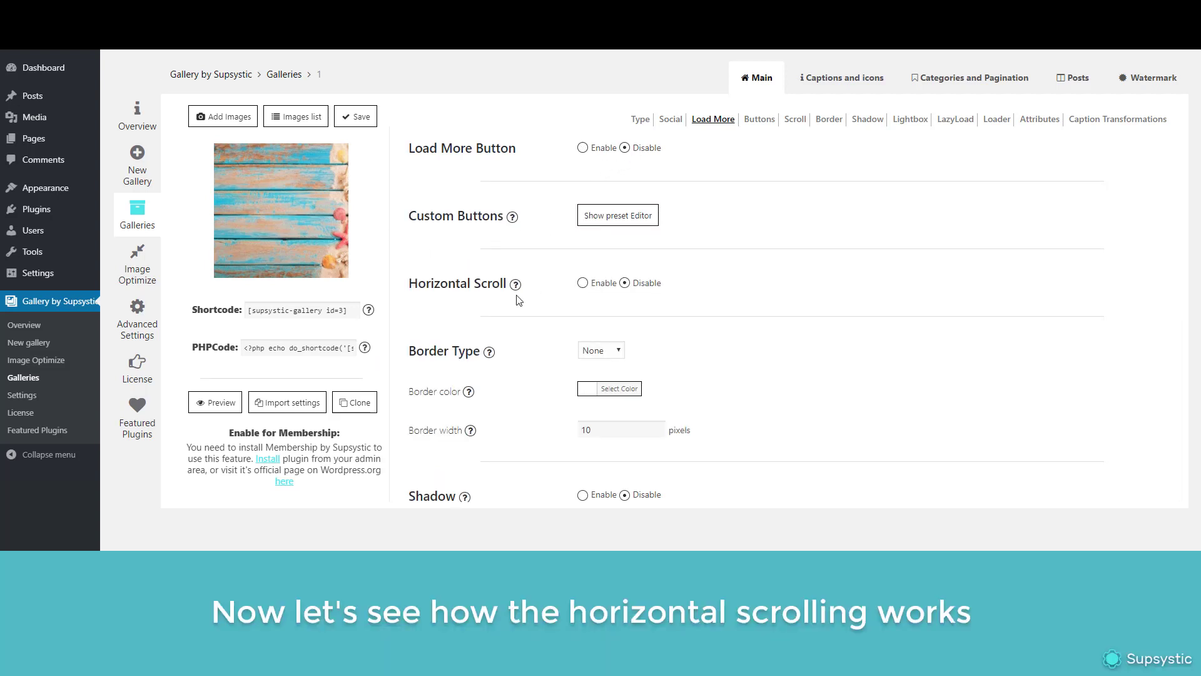
click(582, 283)
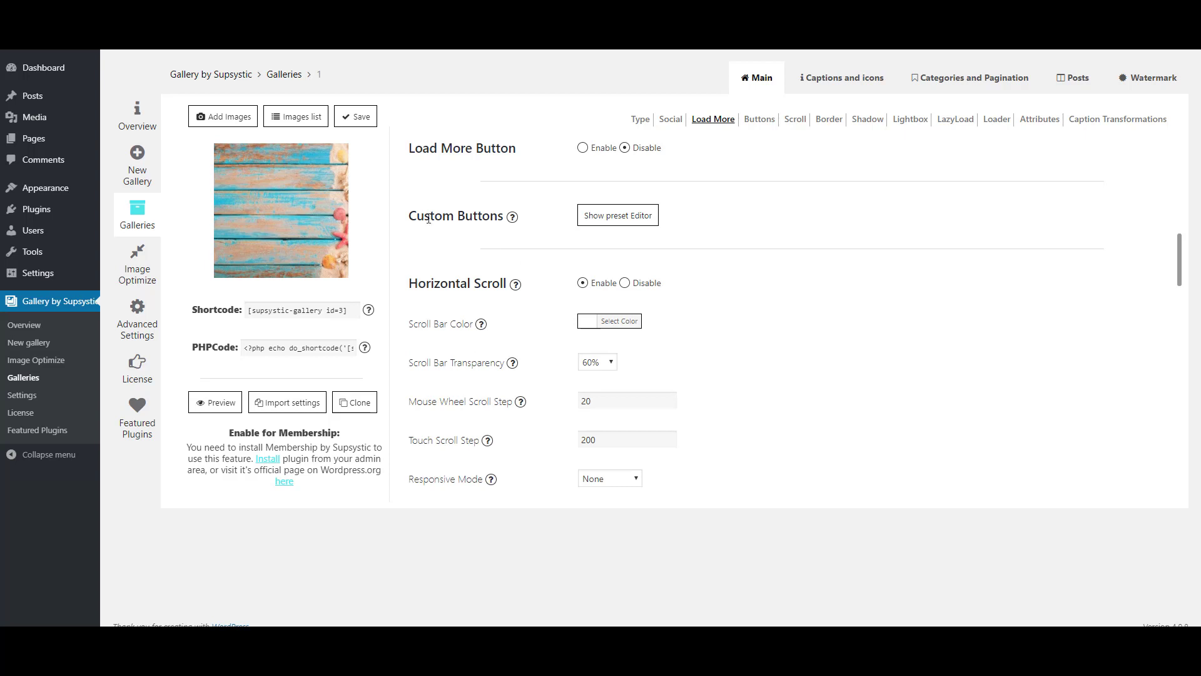
click(354, 117)
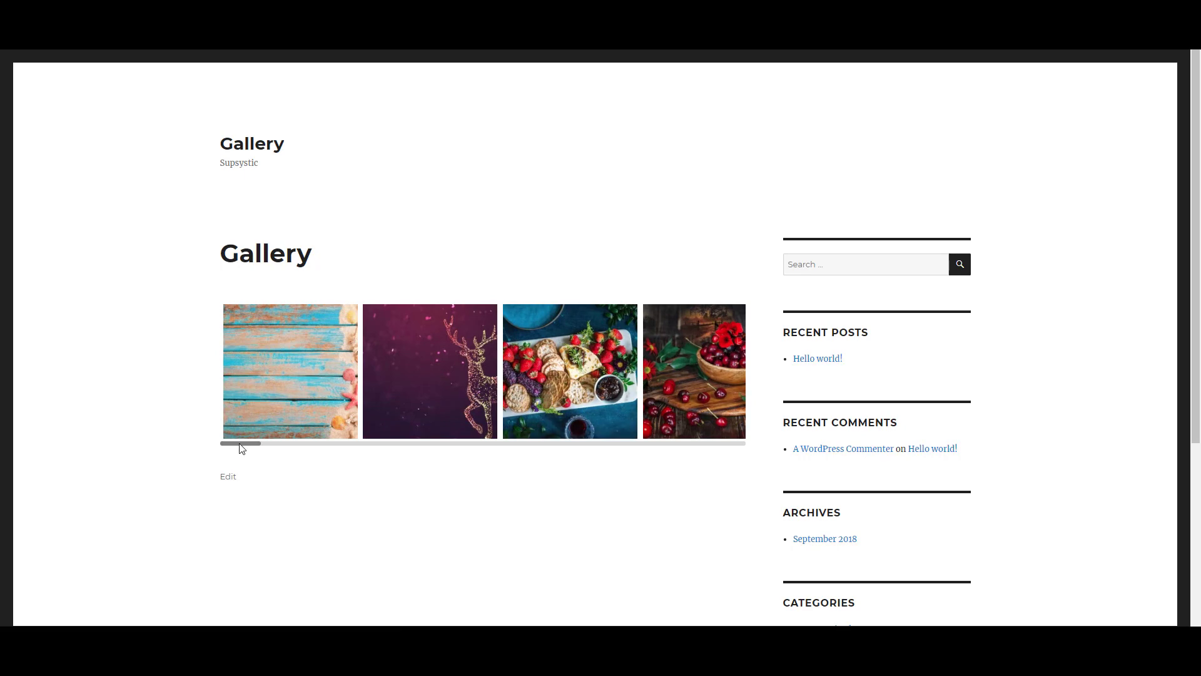
- Test horizontal scrolling on the published Gallery page by moving through the image row to its end
drag(241, 448, 745, 453)
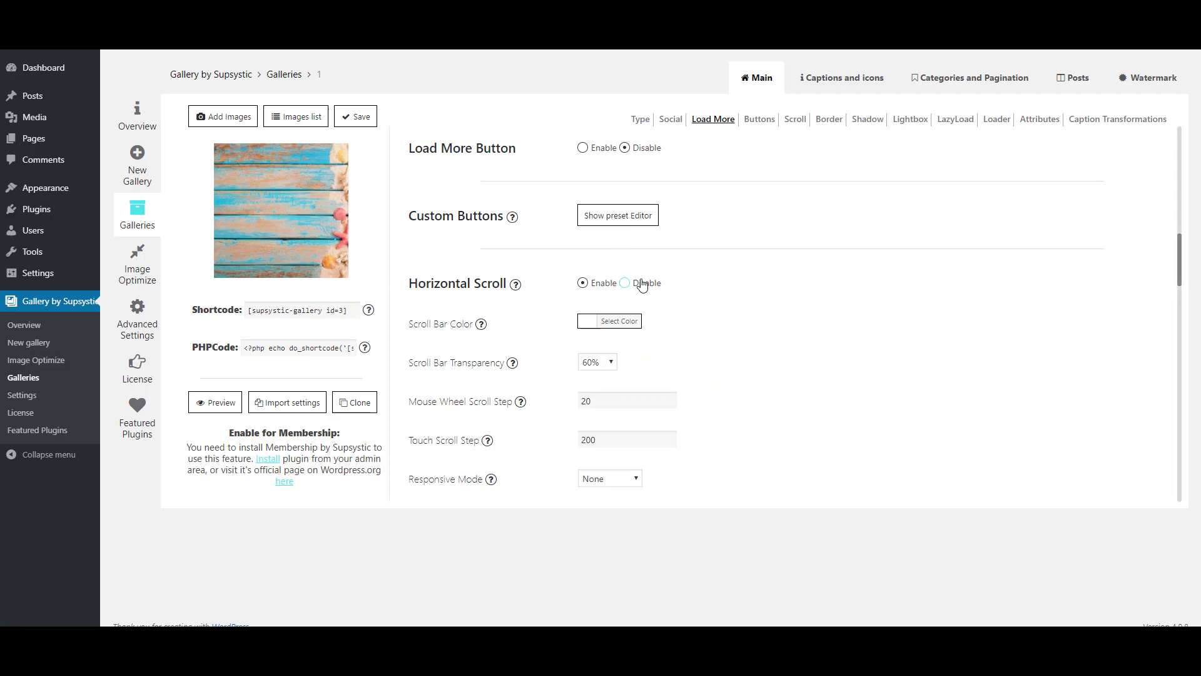
- Disable Horizontal Scroll and give the gallery images a blue border with a width of 1 pixel
click(642, 284)
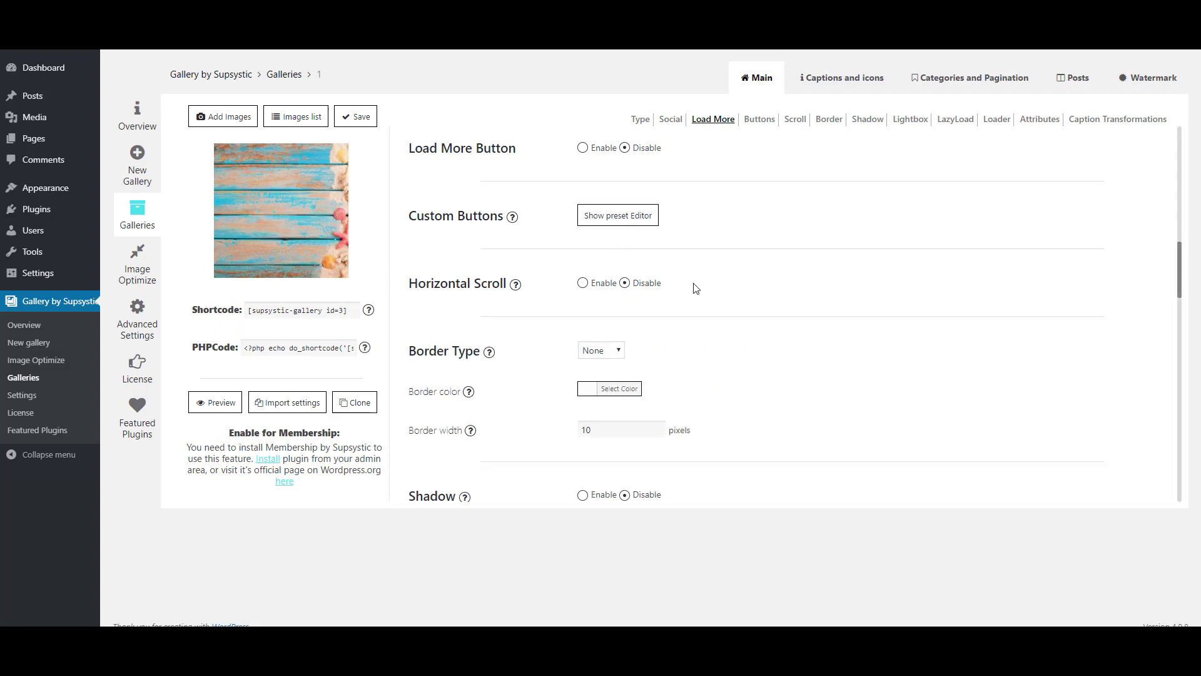
scroll(696, 288, down, 3)
click(600, 201)
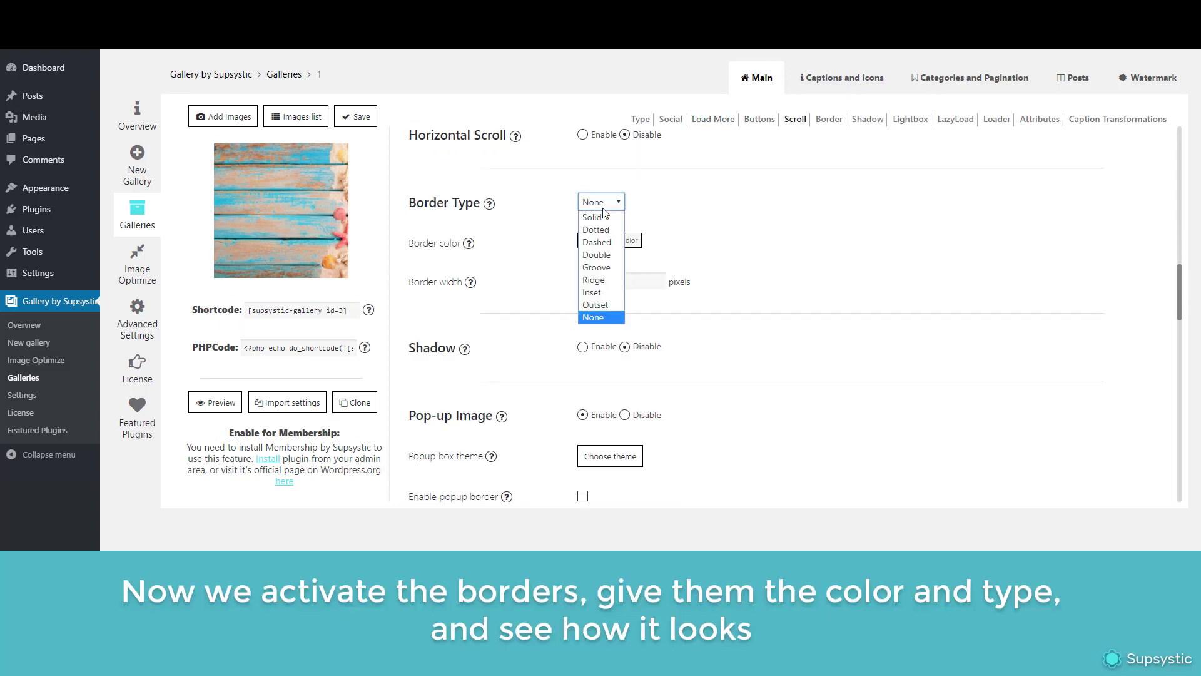
click(595, 318)
click(615, 242)
click(677, 383)
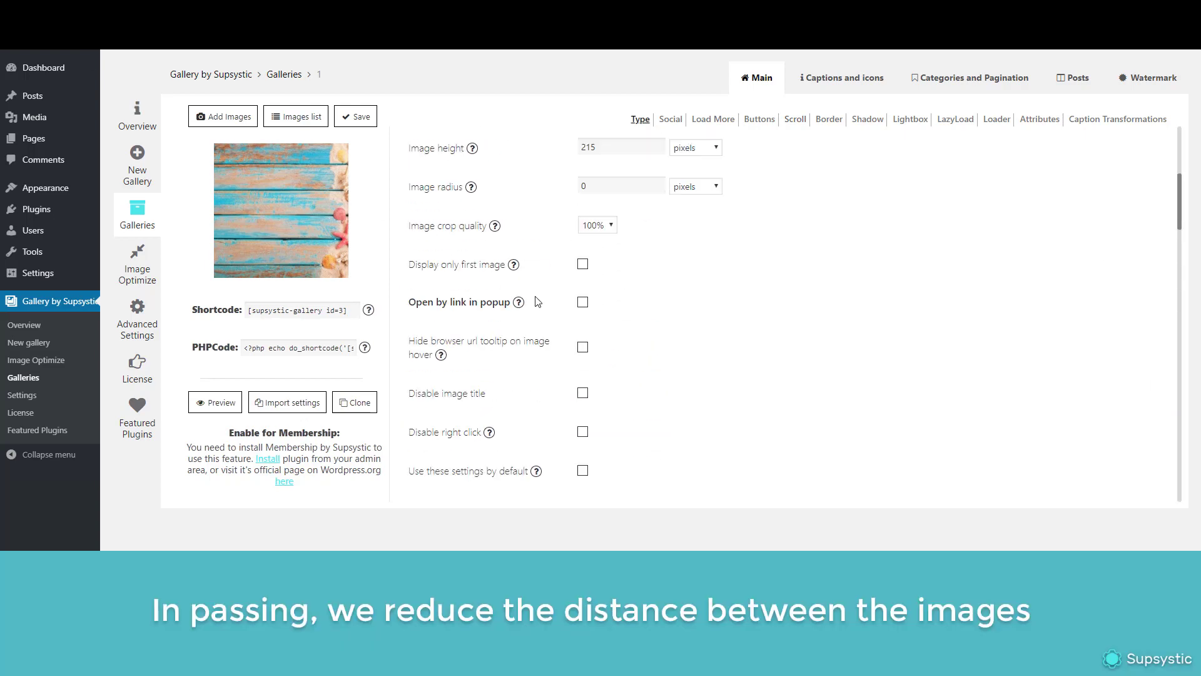
- Set the distance between images to 1 pixel and save the gallery settings
scroll(536, 301, up, 5)
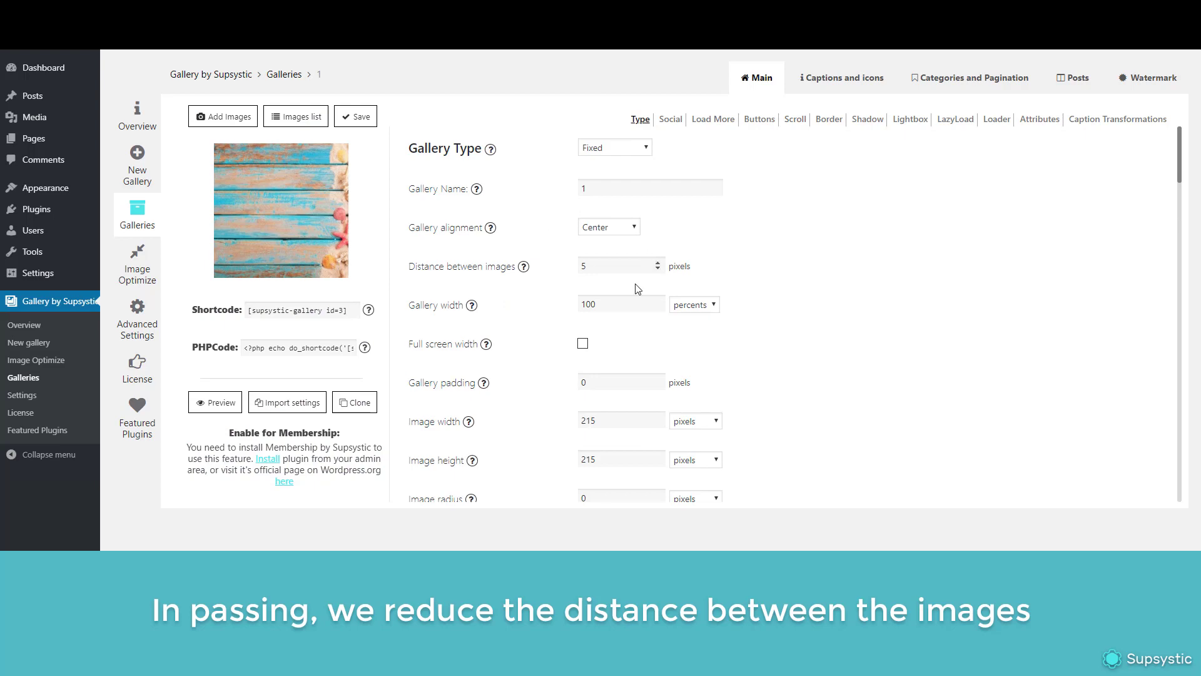
key(BackSpace)
text(1)
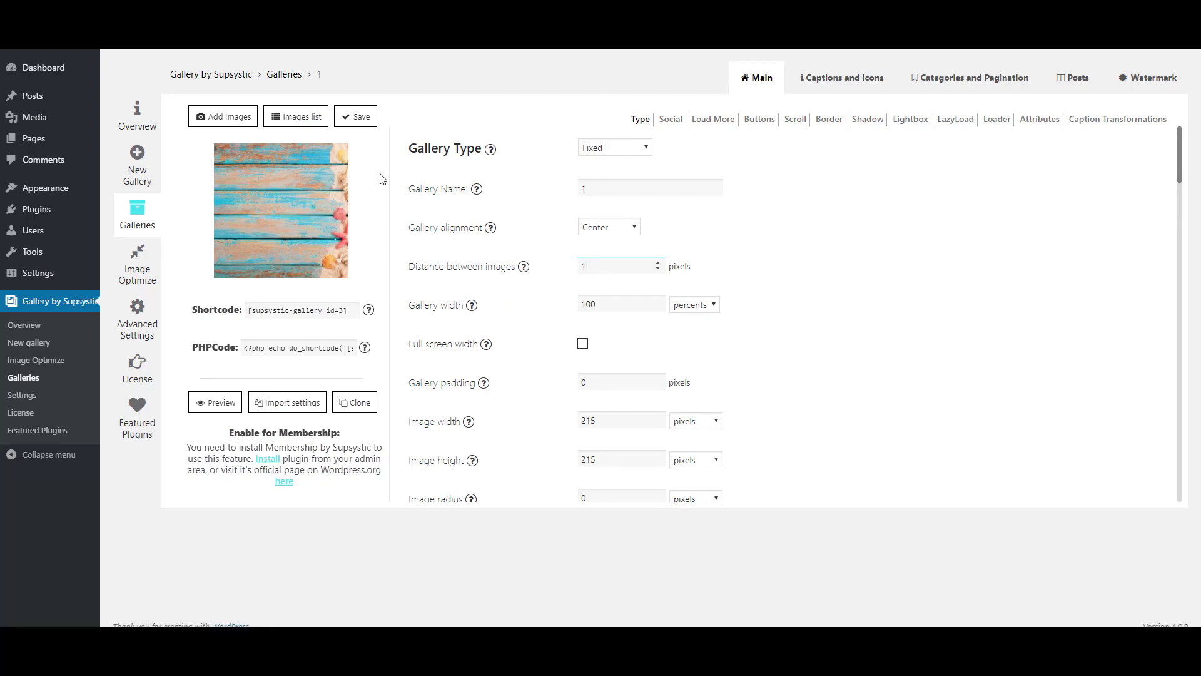
click(358, 117)
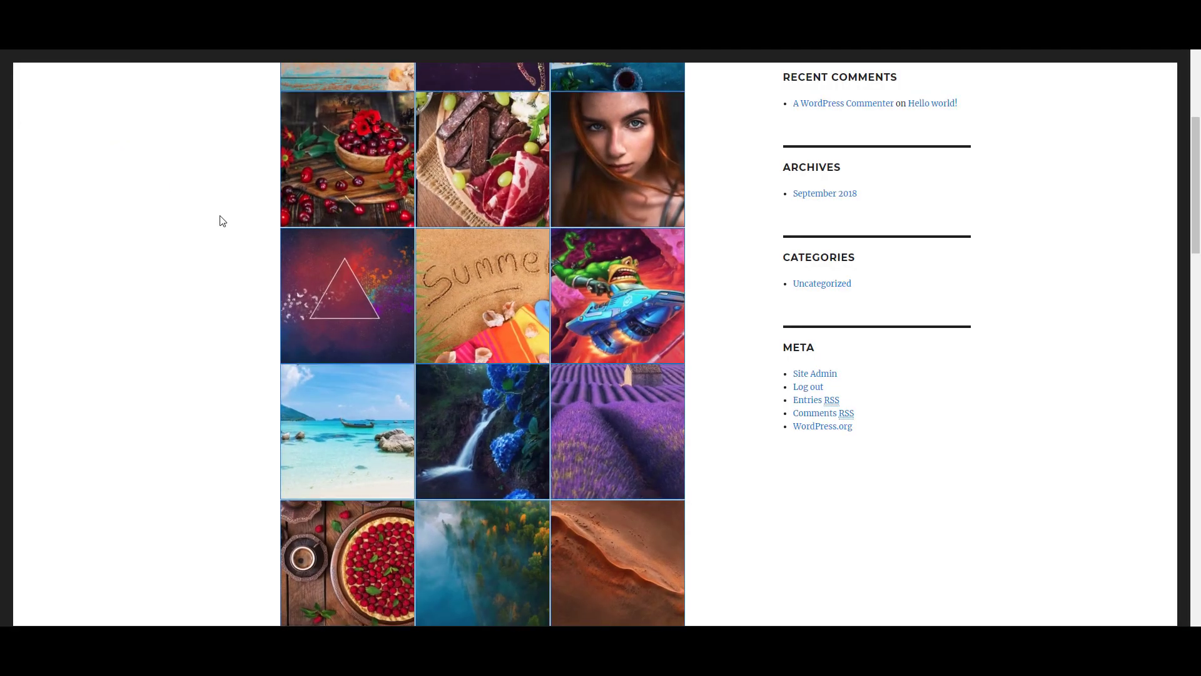
- Examine the image borders and reduced spacing across the published Gallery page
scroll(213, 241, down, 9)
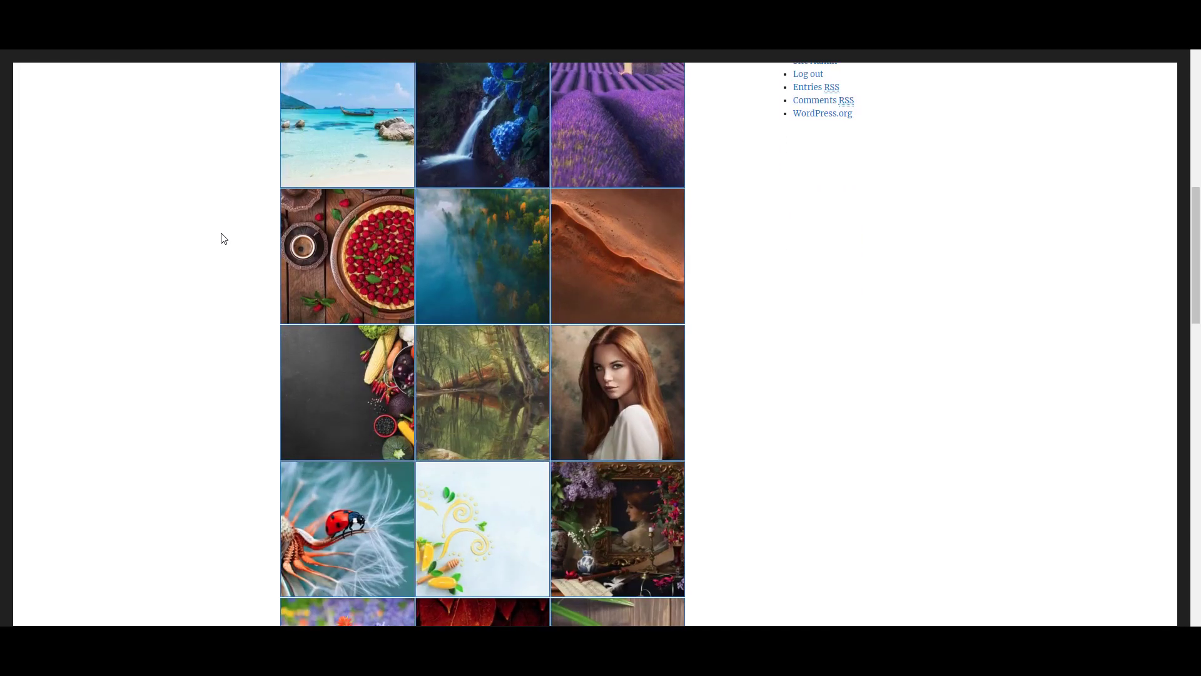
scroll(224, 237, down, 4)
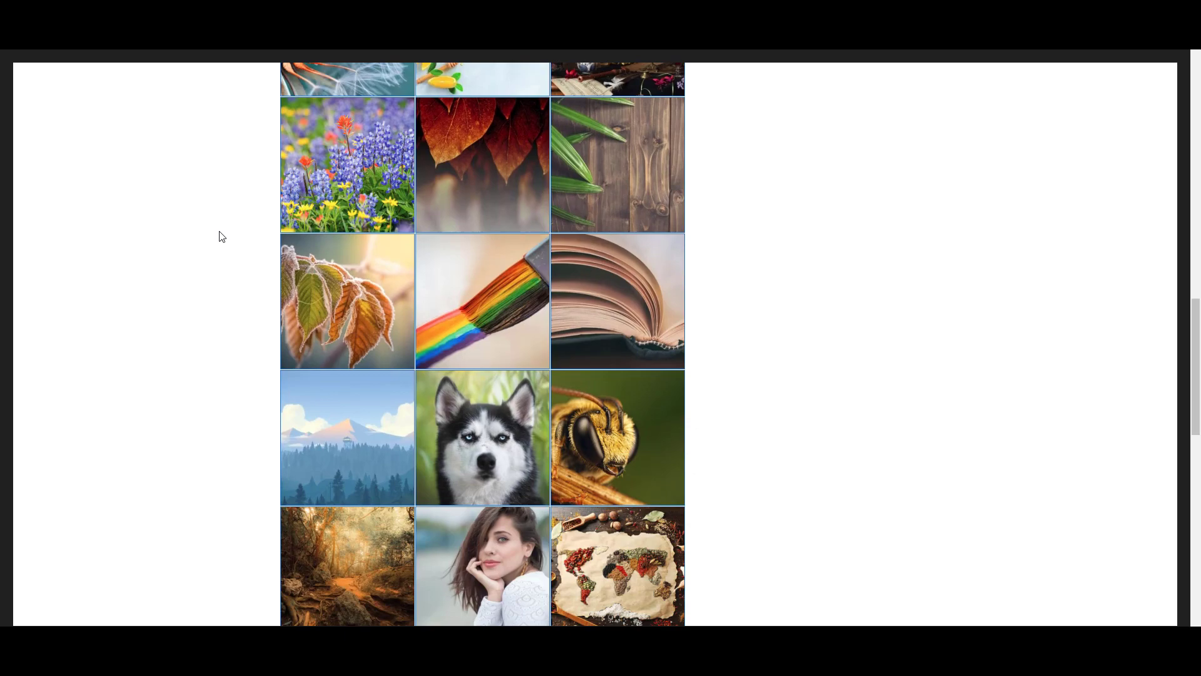
scroll(223, 236, up, 15)
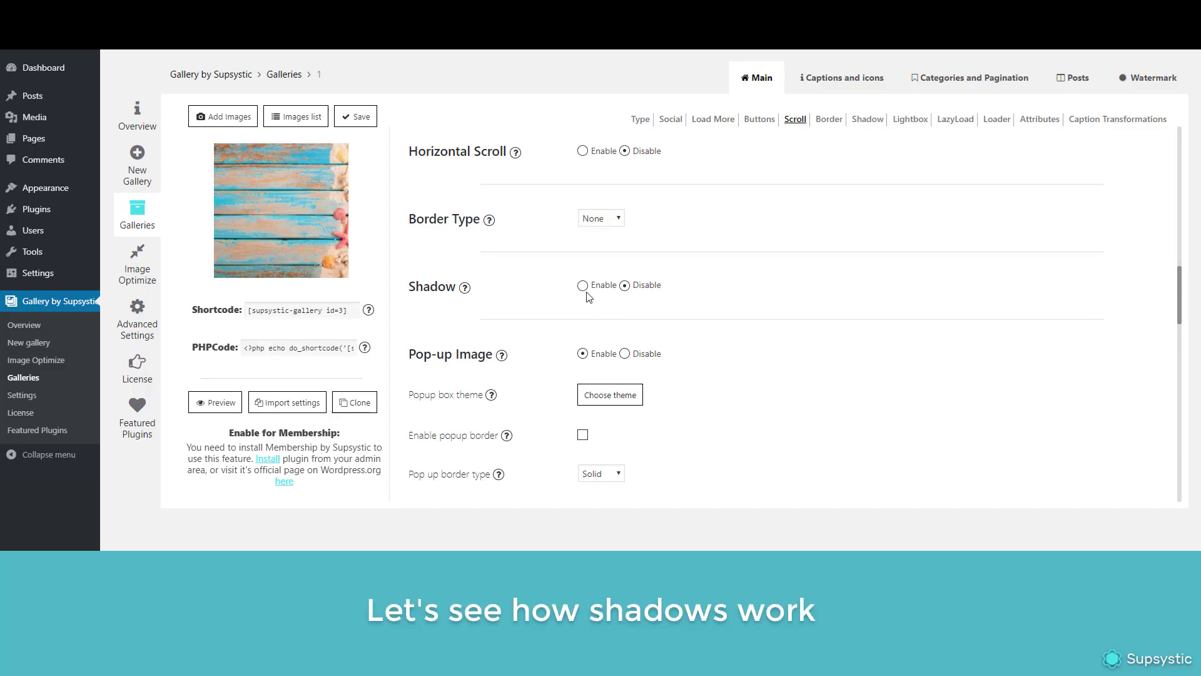
- Enable image shadows with a shadow effect preset, save, and check them on the published Gallery page
click(582, 285)
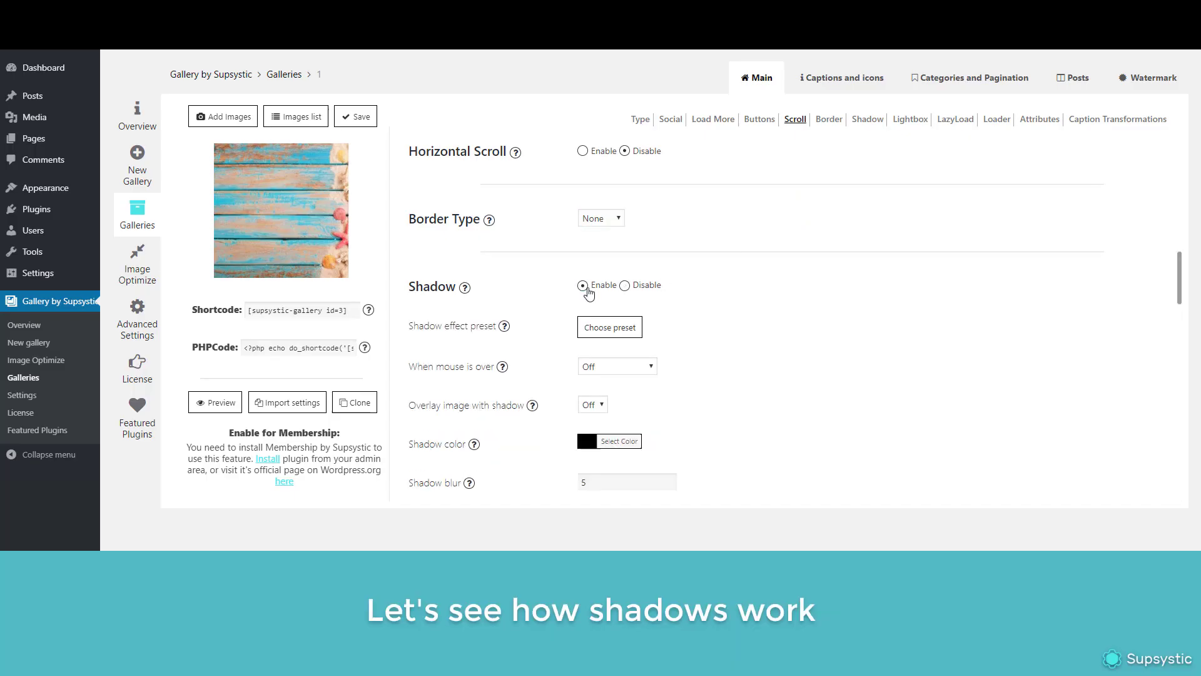
click(601, 326)
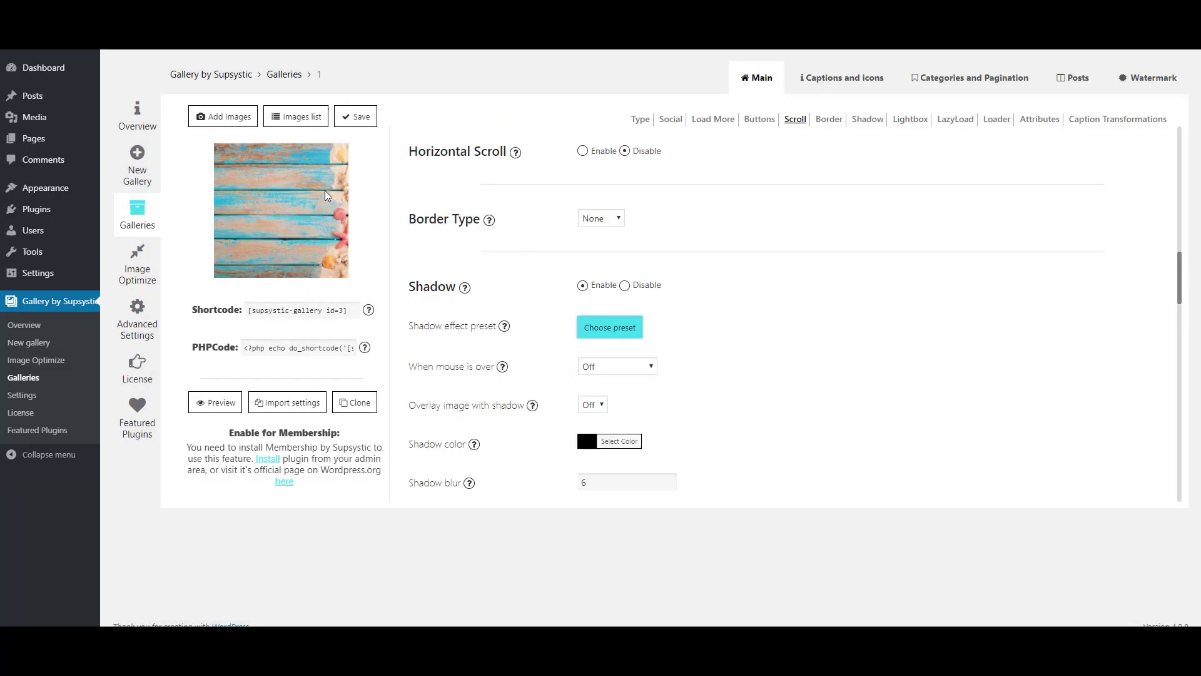
click(354, 116)
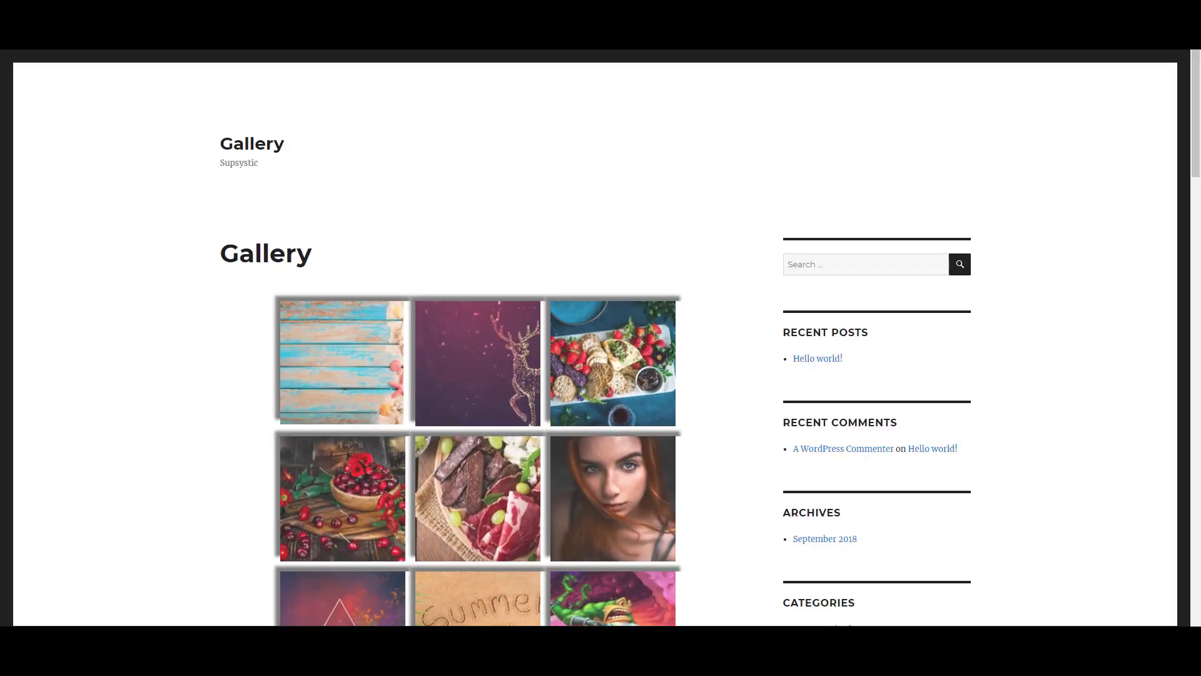
scroll(75, 137, down, 4)
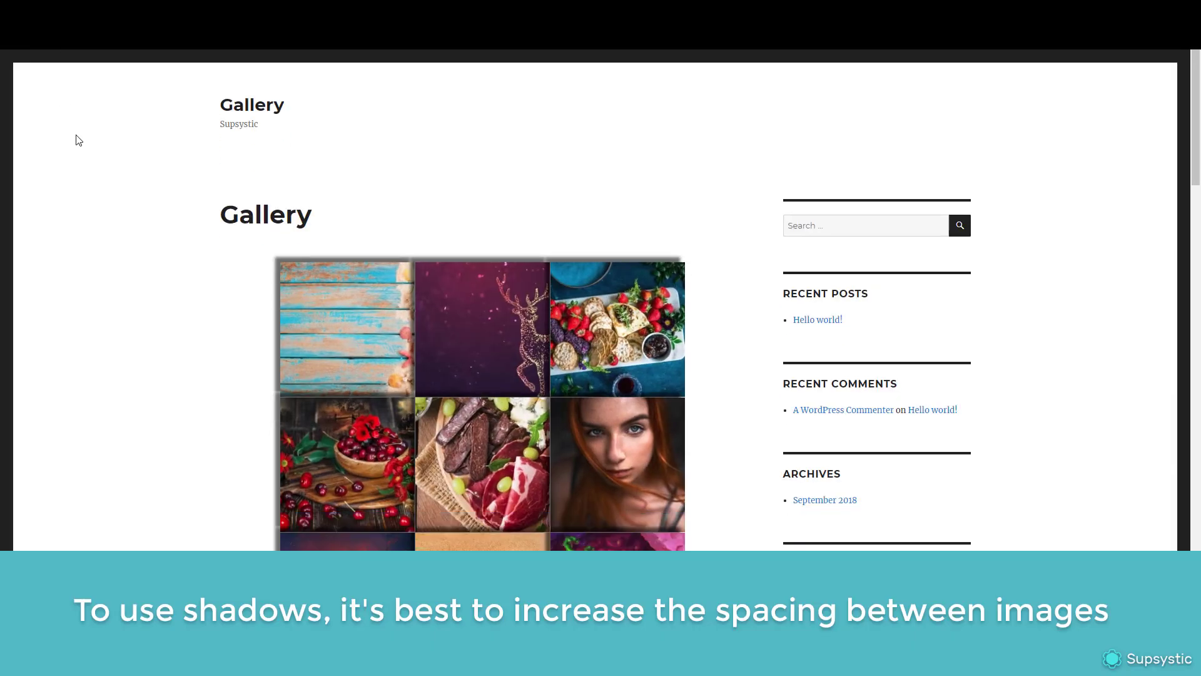
scroll(79, 139, down, 4)
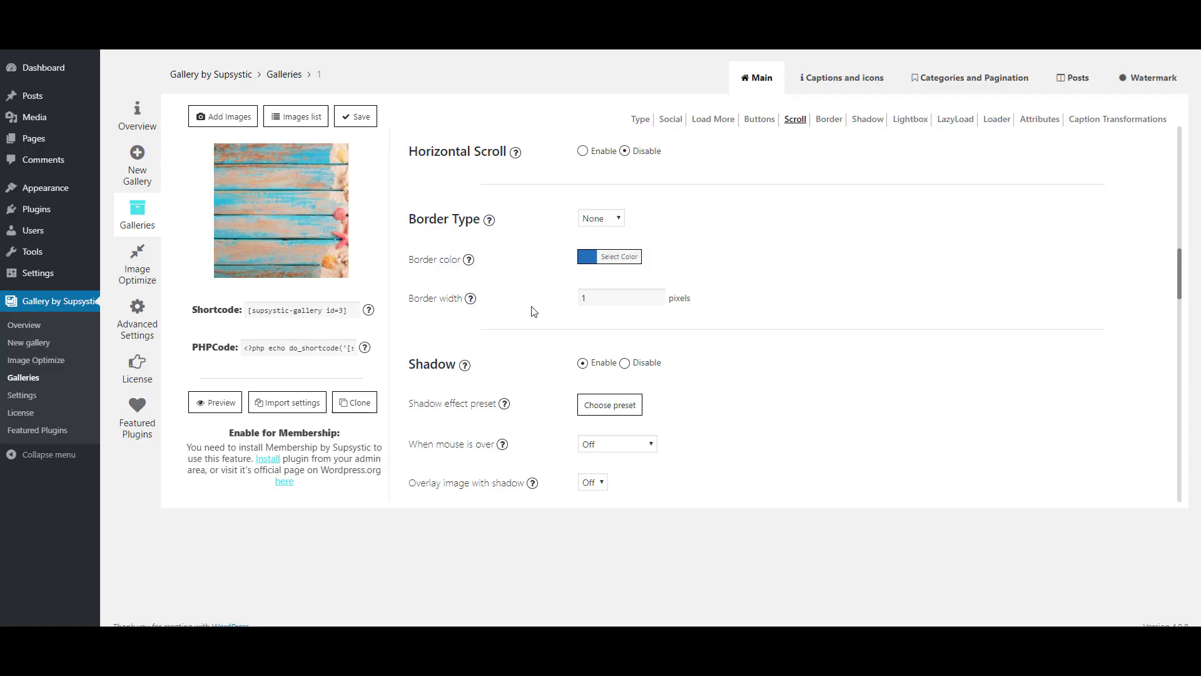
- Disable the shadow, select the seventh theme for the pop-up image, and save the settings
click(625, 363)
scroll(692, 351, down, 3)
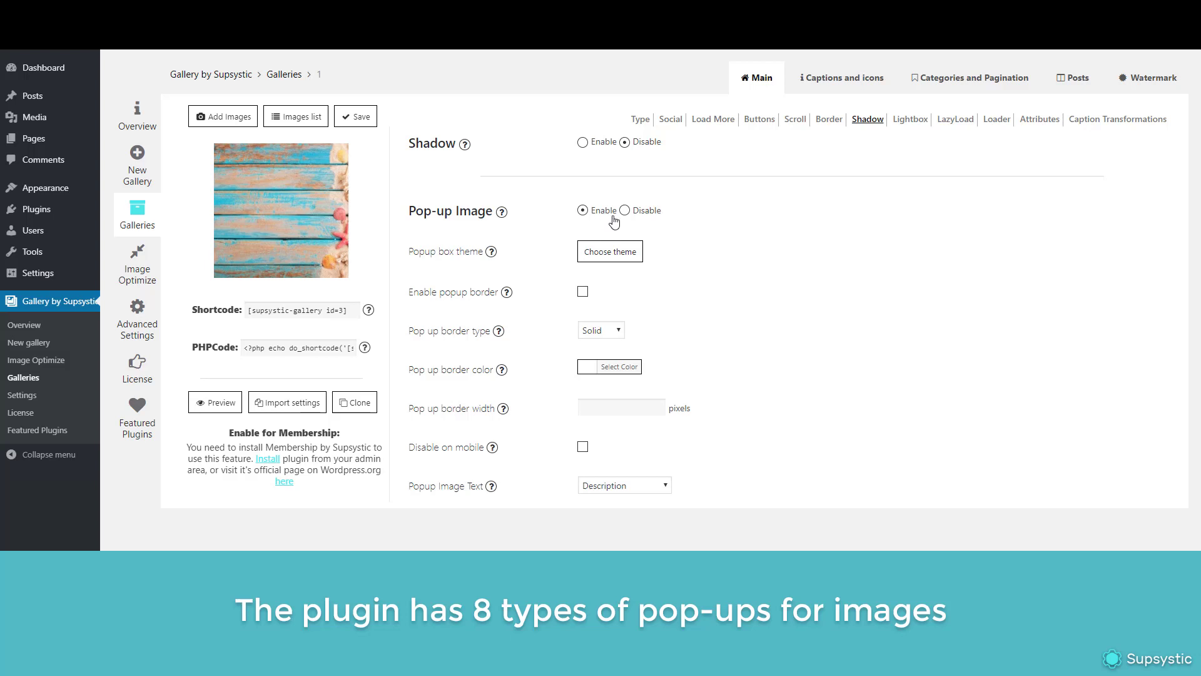
click(606, 257)
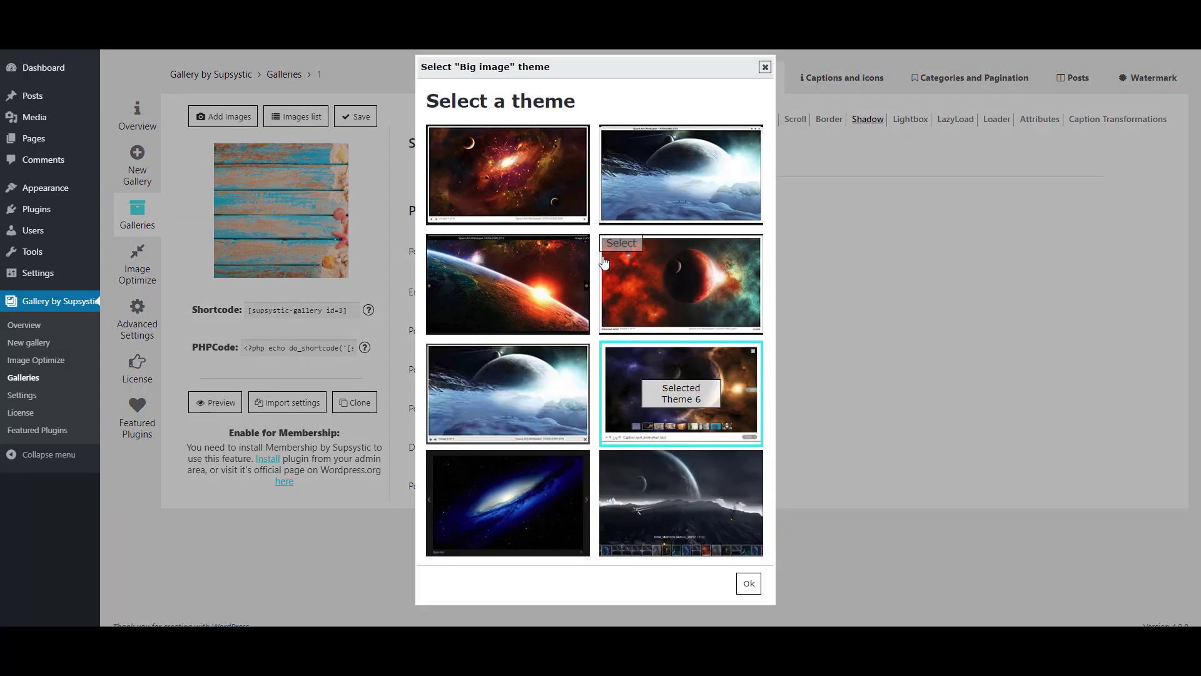
click(559, 511)
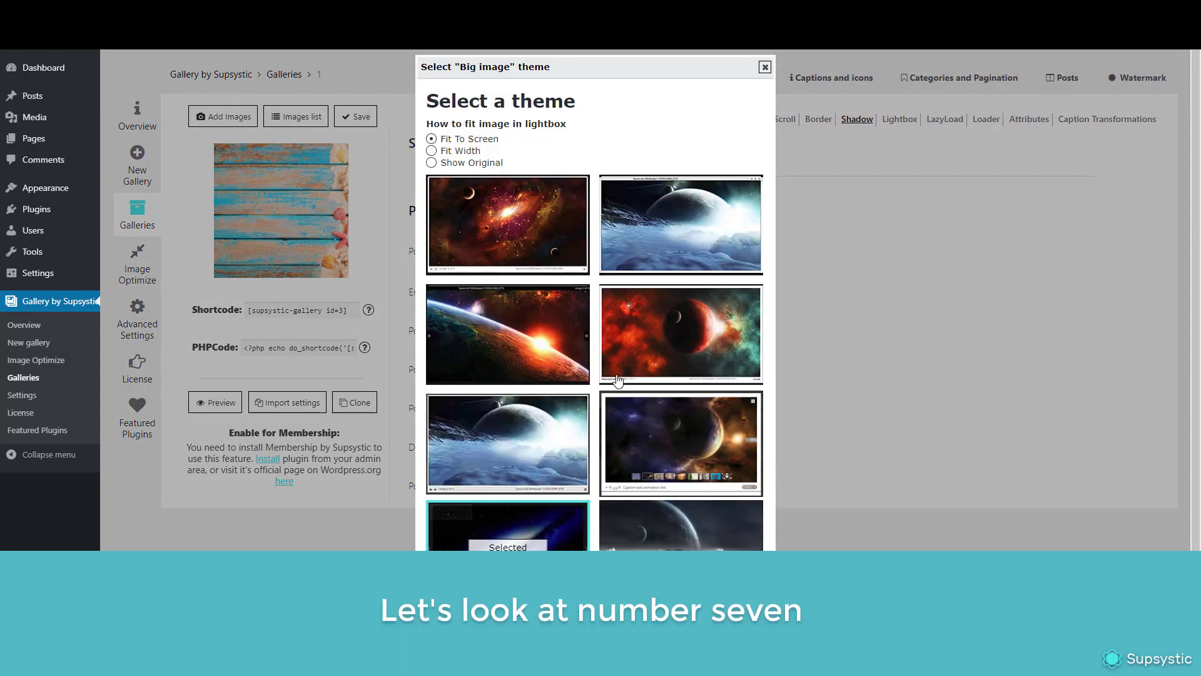
key(Escape)
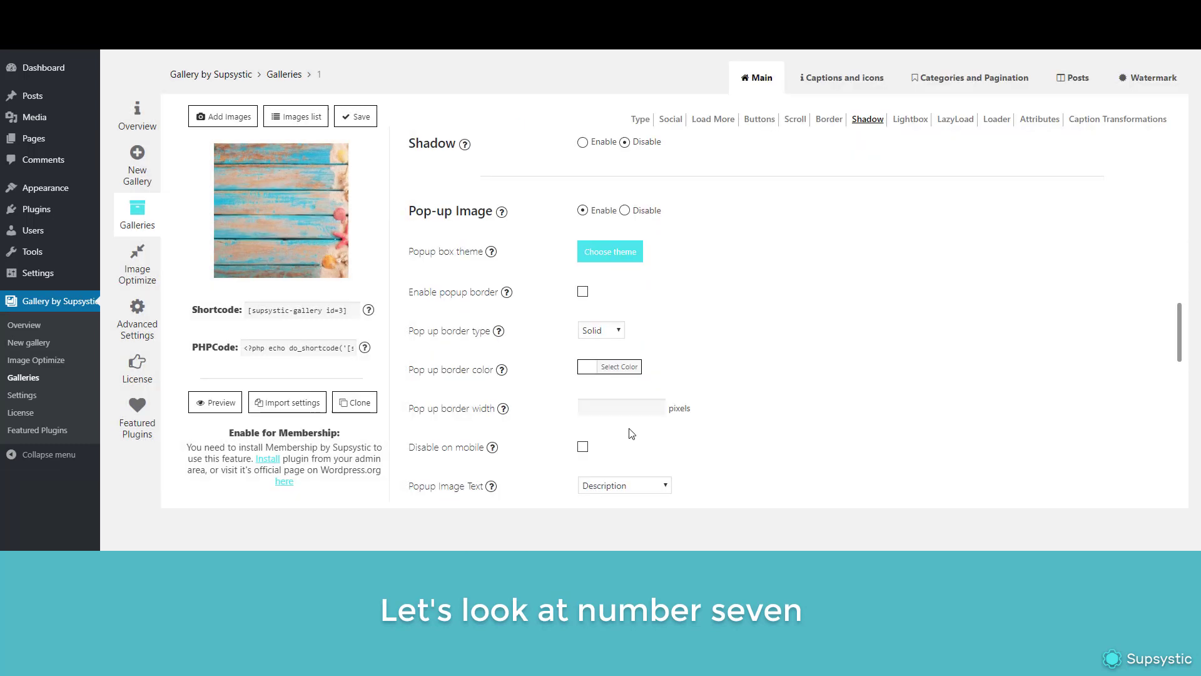
click(358, 119)
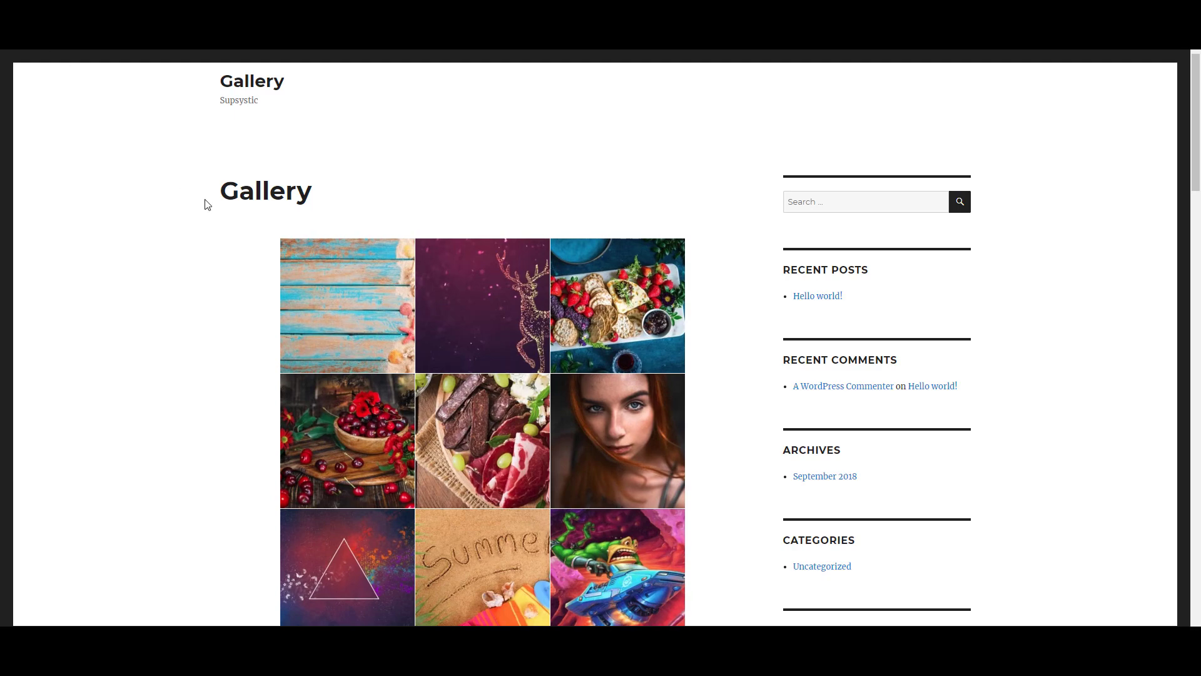
- Test the pop-up on the published Gallery page by opening the first image, browsing the following ones, and closing it
click(337, 290)
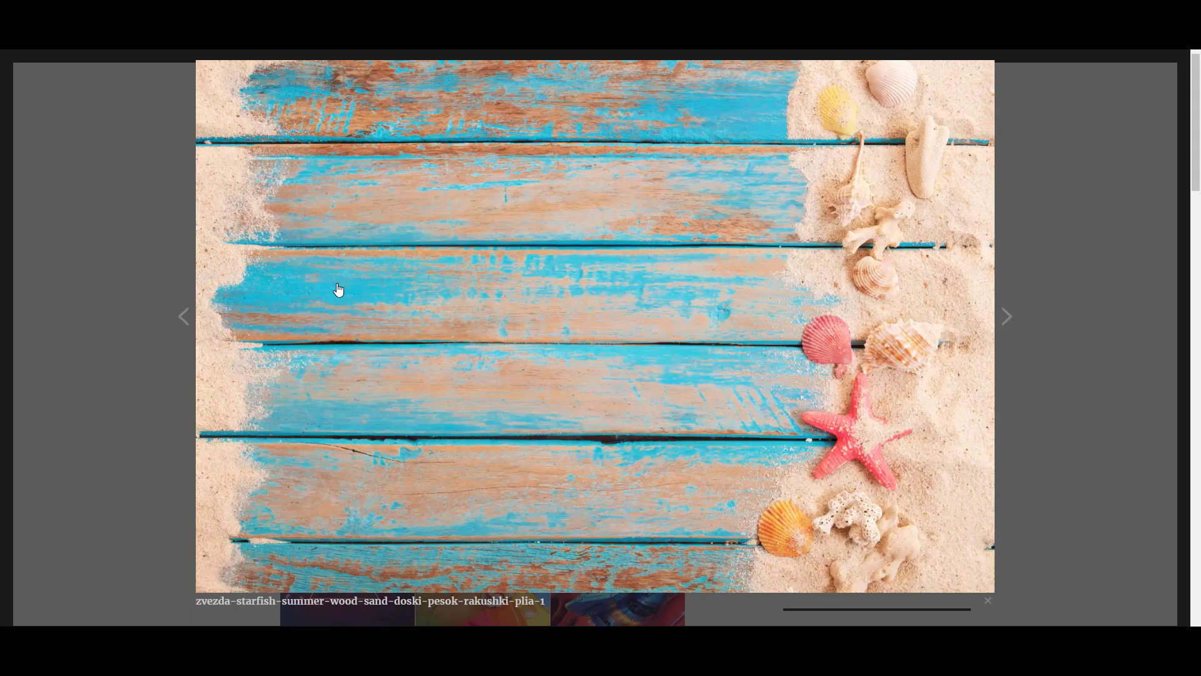
click(1007, 316)
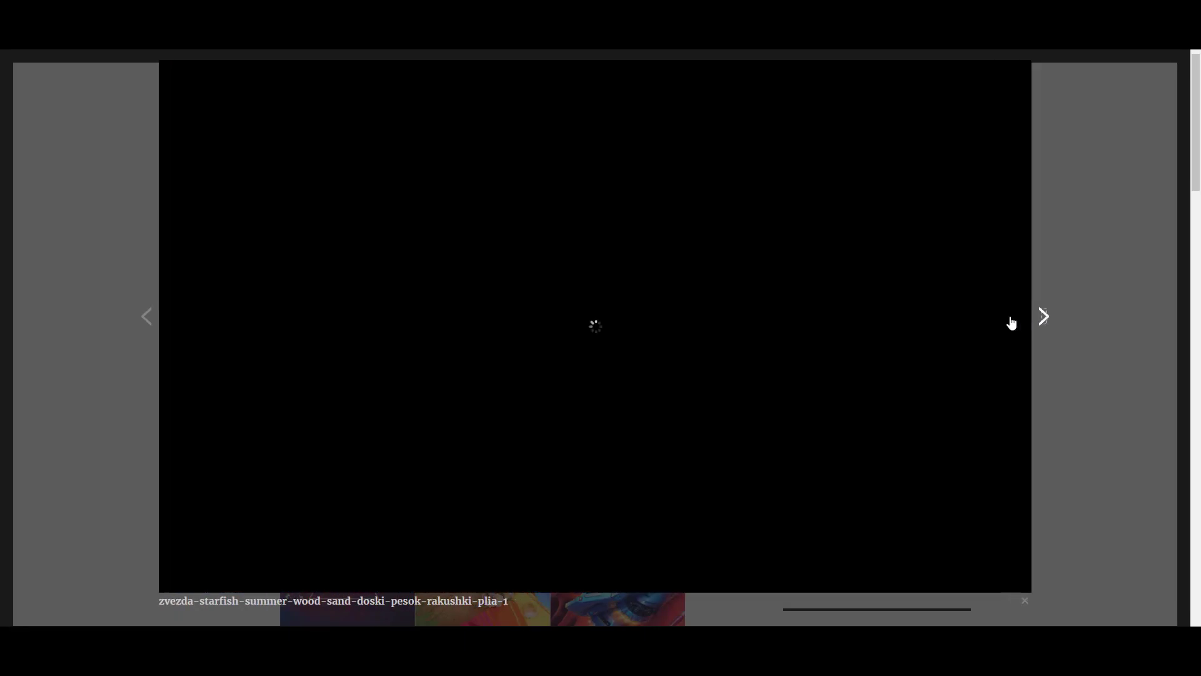
click(1080, 319)
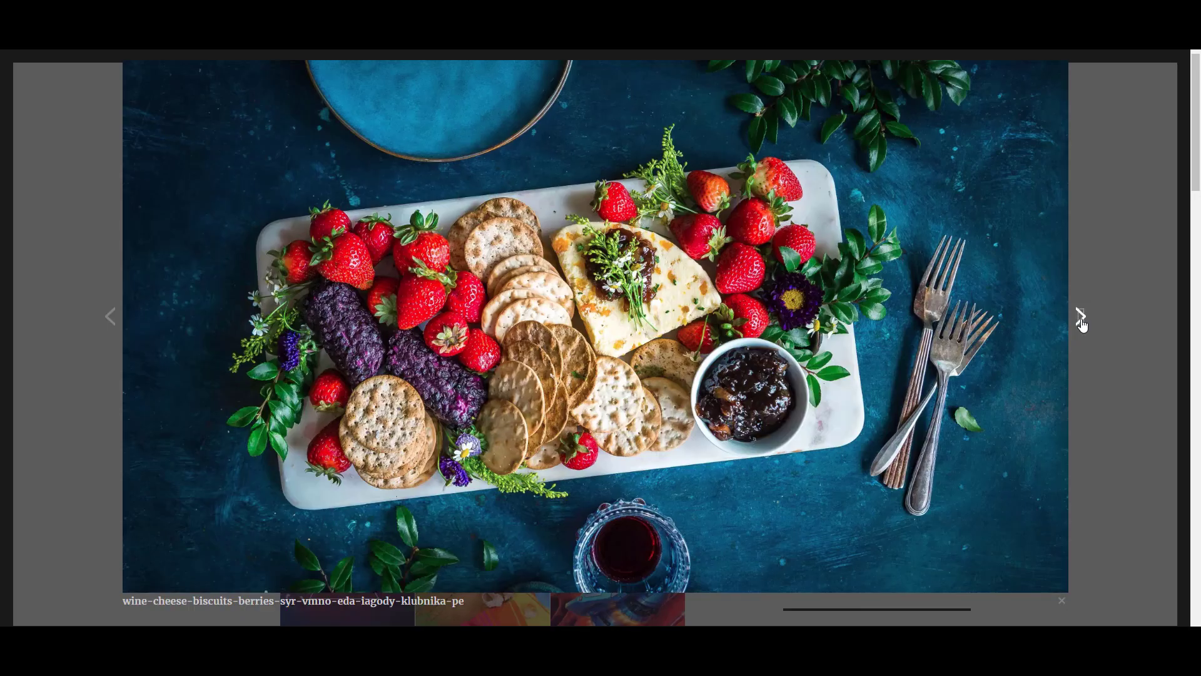
click(1081, 320)
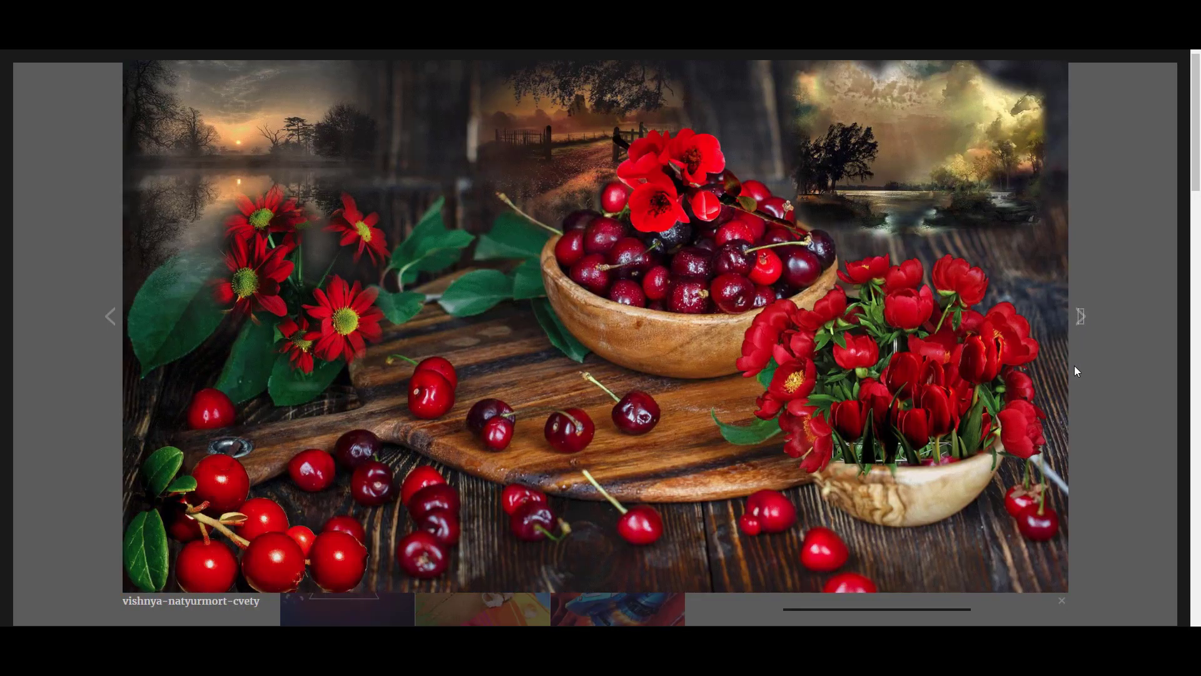
click(1061, 602)
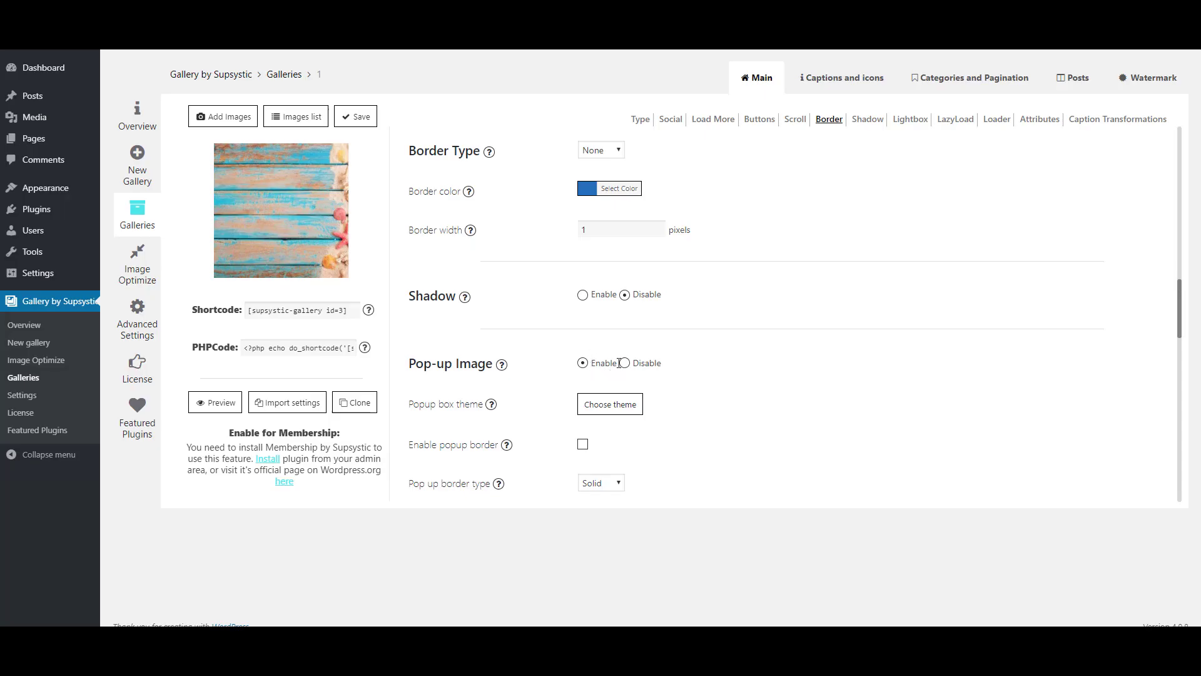
- Enable the Gallery Loader with a red color and the ball-clip-rotate-multiple icon, and save the settings
scroll(619, 362, down, 10)
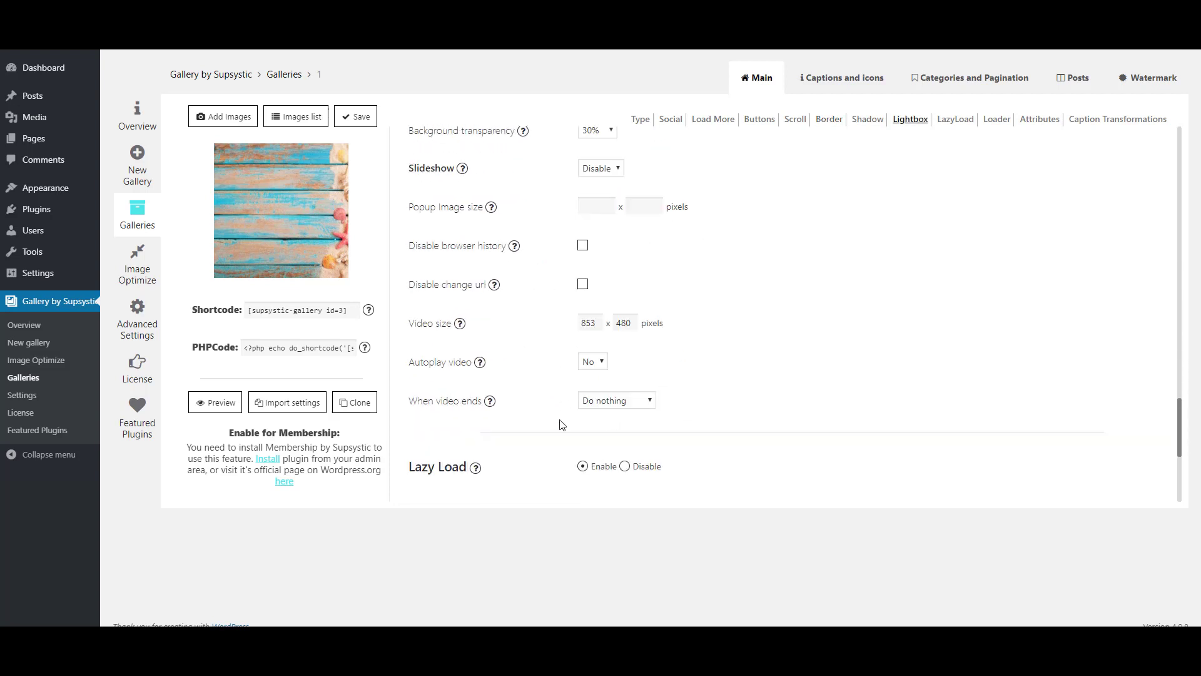
scroll(561, 424, down, 4)
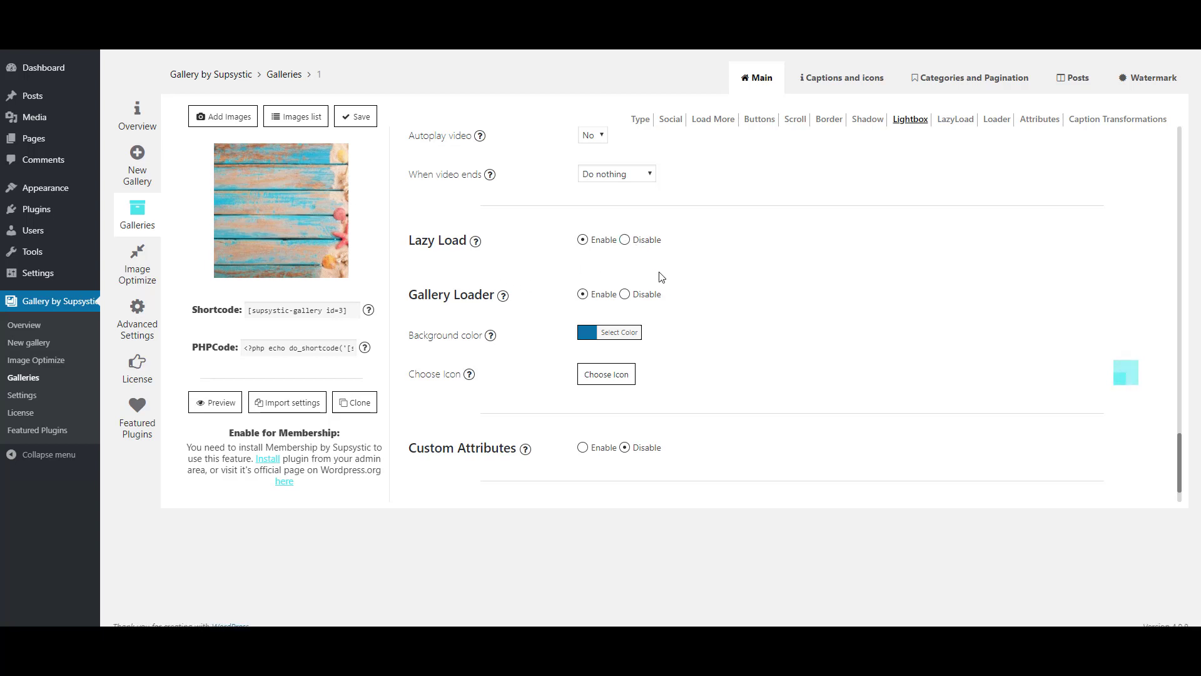
click(649, 298)
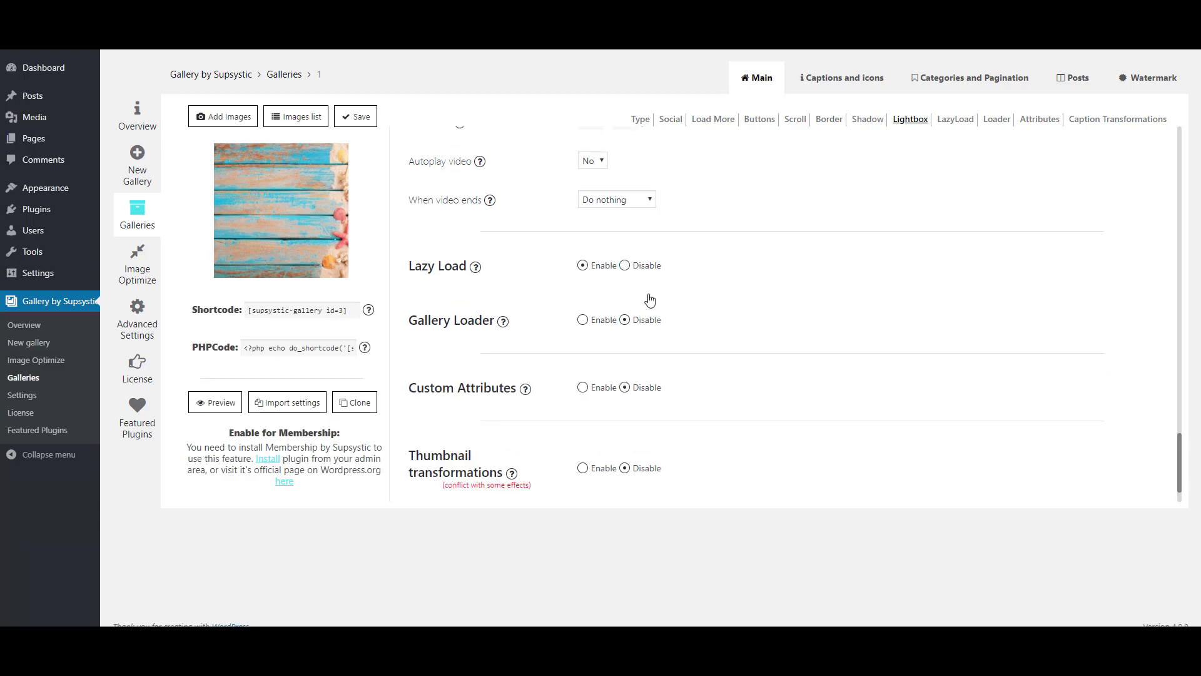
click(582, 319)
click(614, 357)
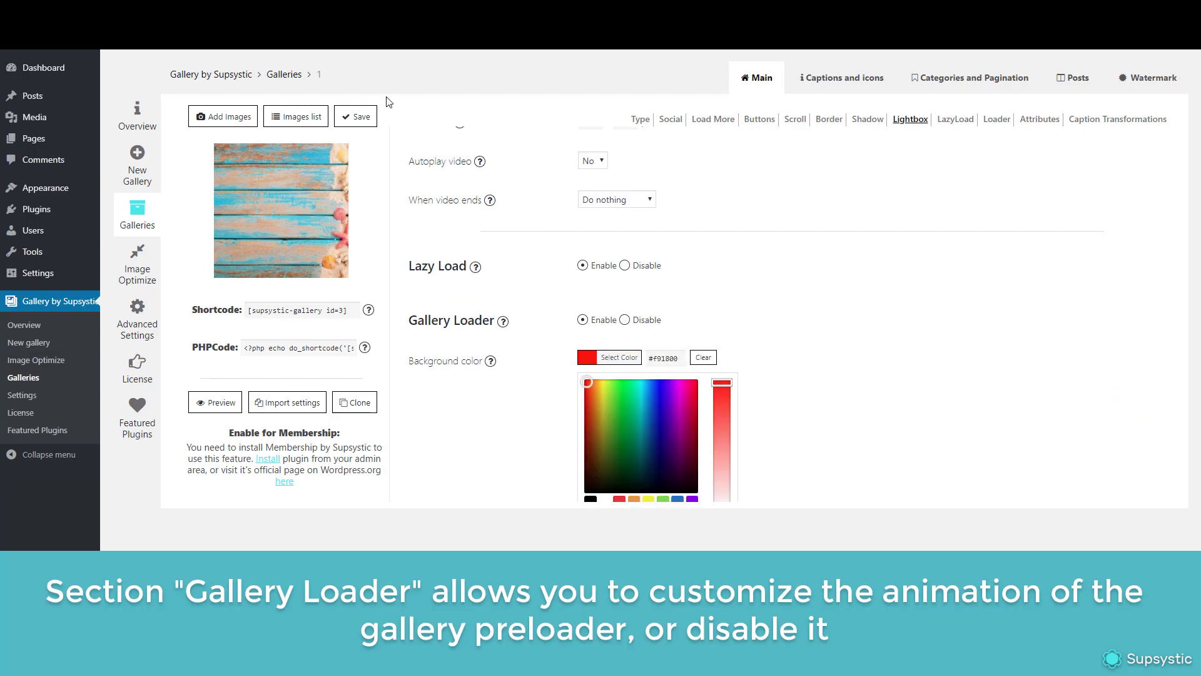
click(620, 357)
click(606, 399)
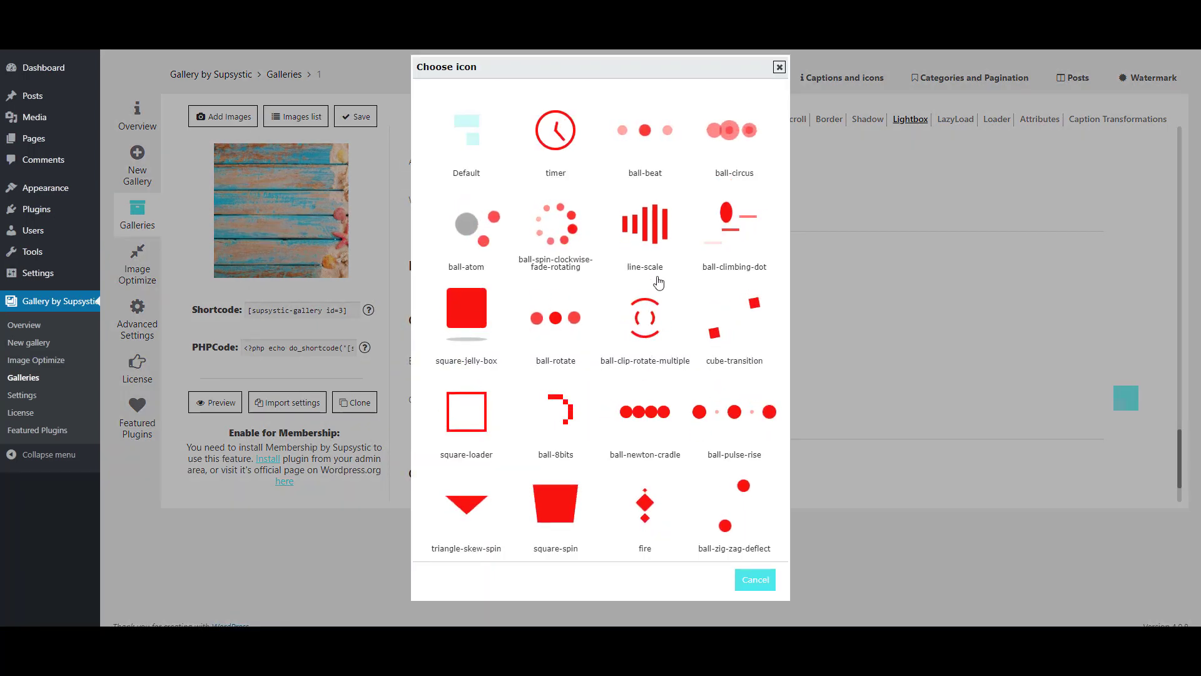
click(645, 318)
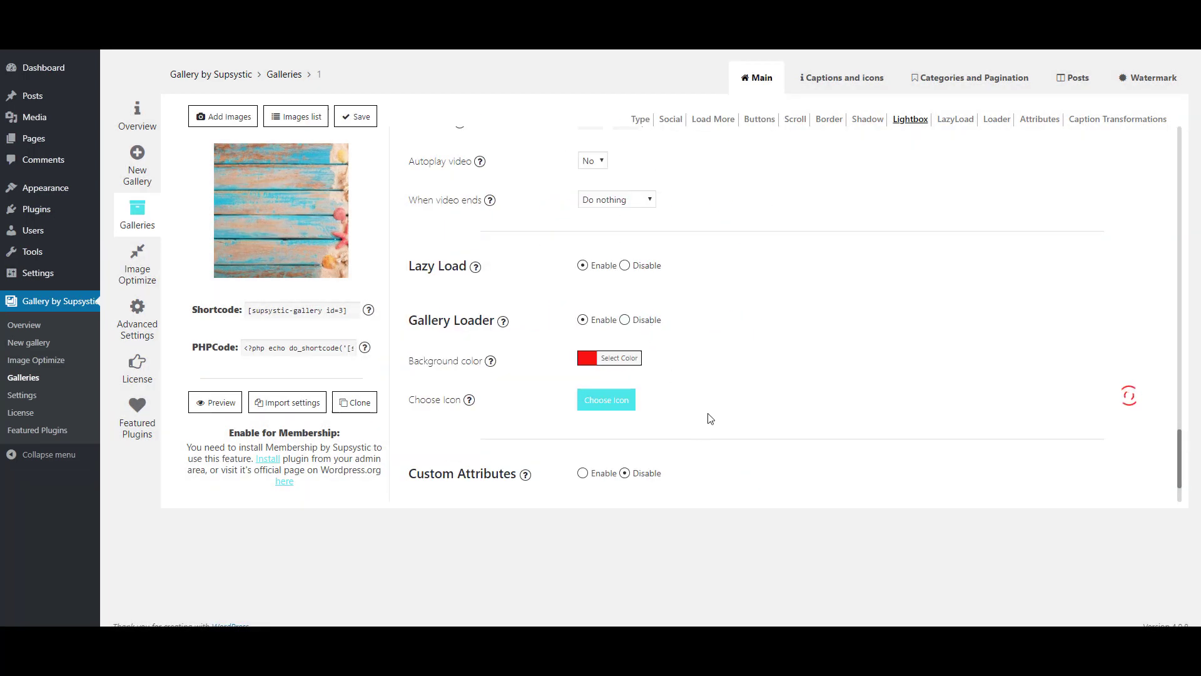
click(336, 121)
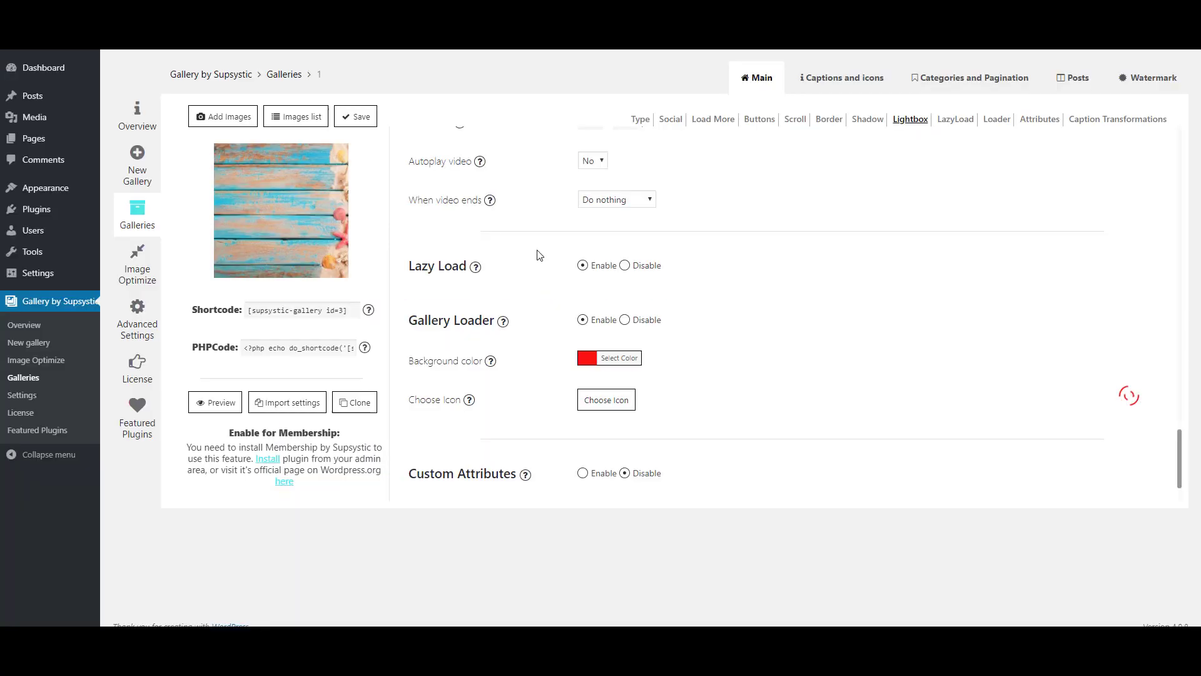
- Enable Custom Attributes for the gallery and bring its options into view
scroll(542, 256, down, 1)
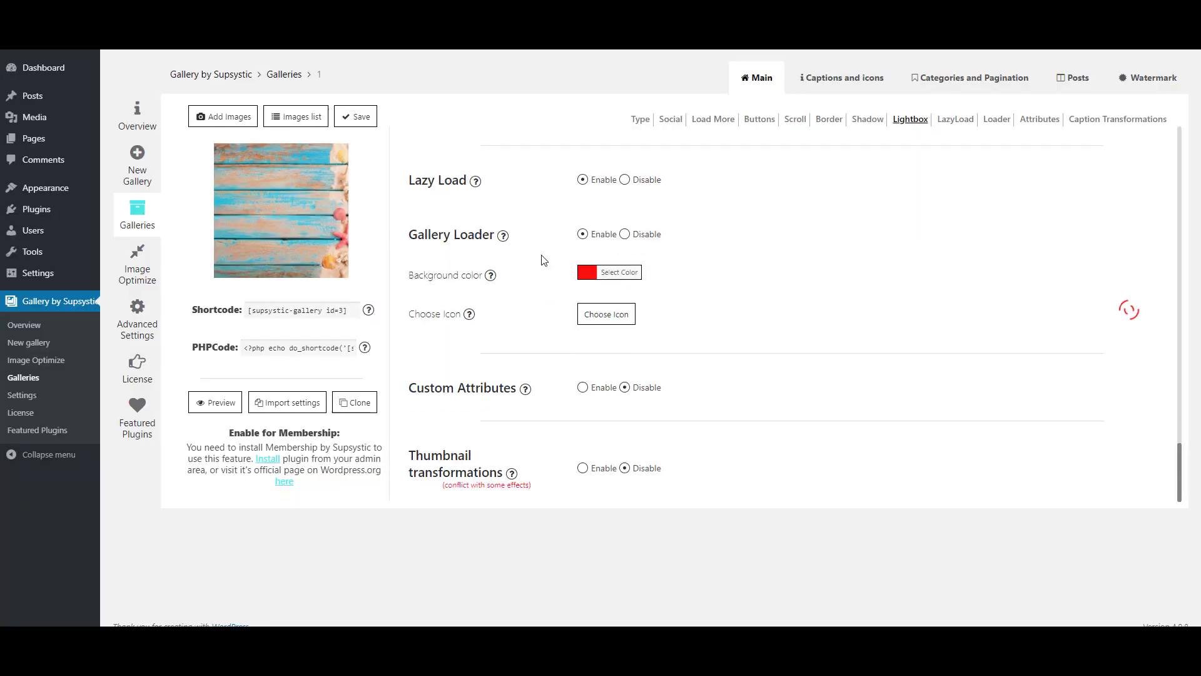
click(595, 393)
scroll(594, 389, down, 3)
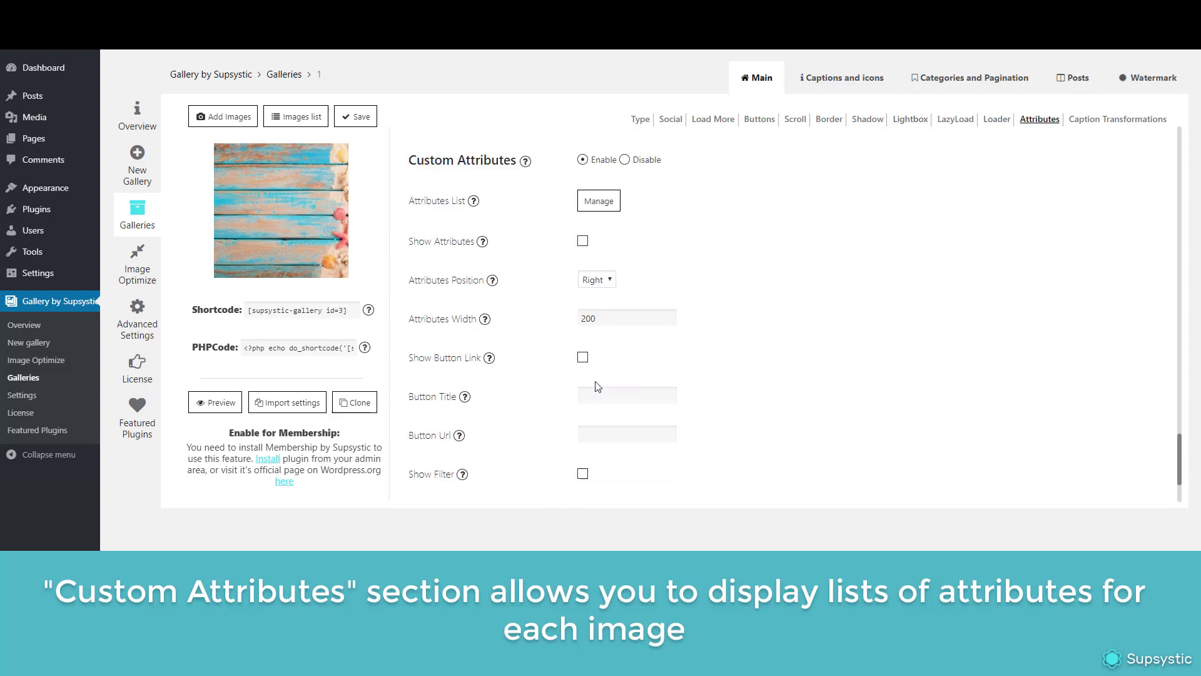
scroll(599, 341, down, 1)
scroll(599, 338, up, 1)
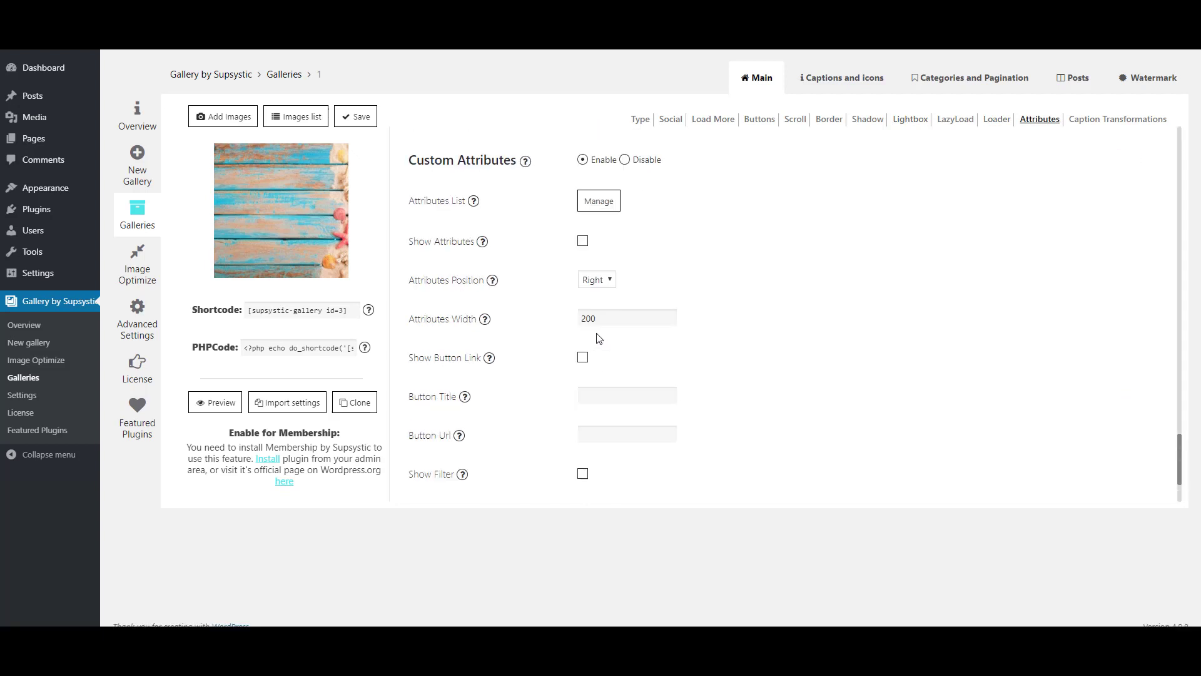
- Add the custom attributes A1 and A2 to the gallery's attributes list and save the list
click(606, 203)
click(622, 100)
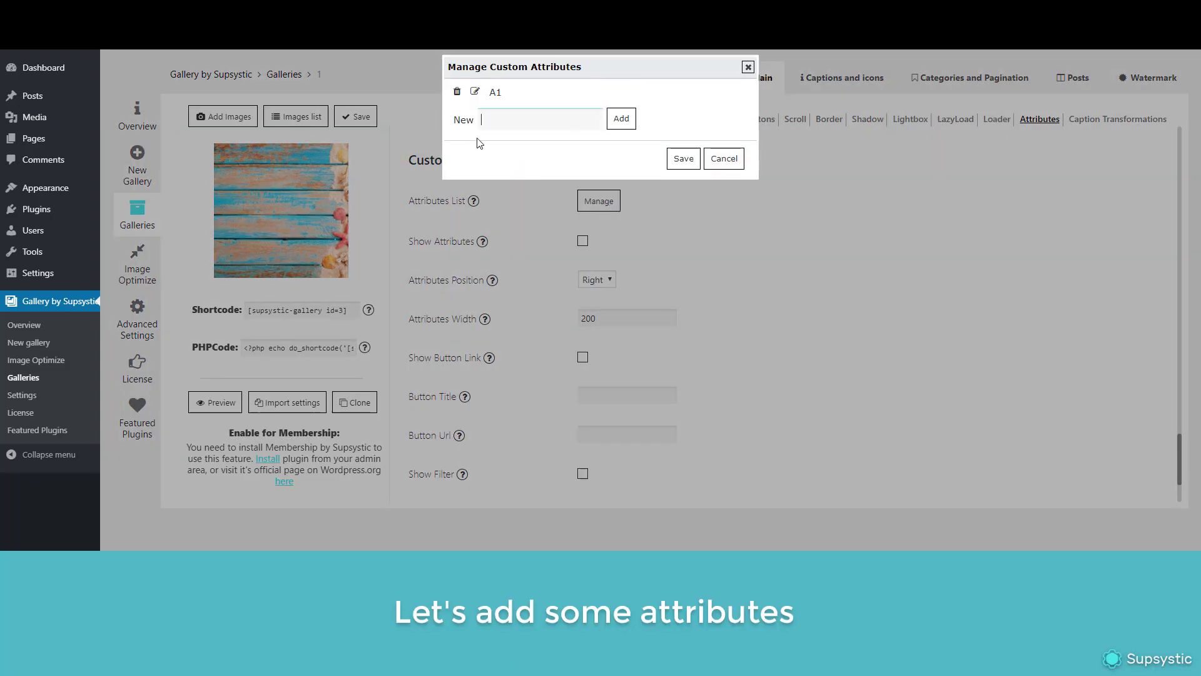
text(A2)
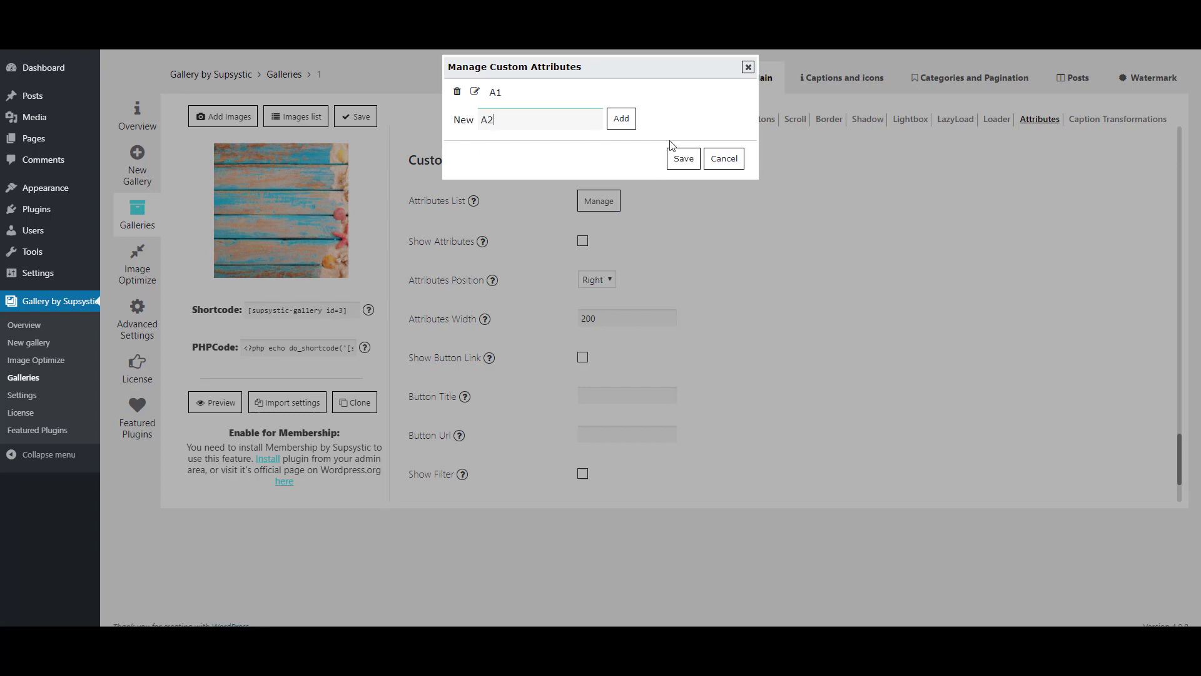
click(621, 119)
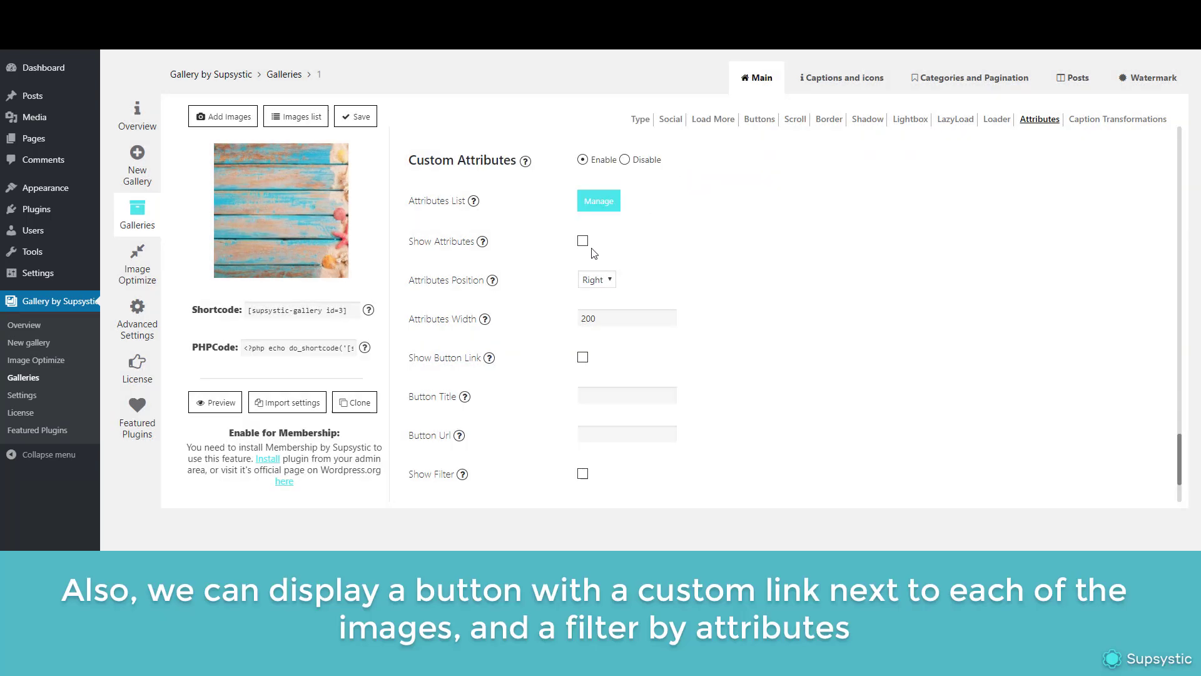
click(582, 357)
click(586, 473)
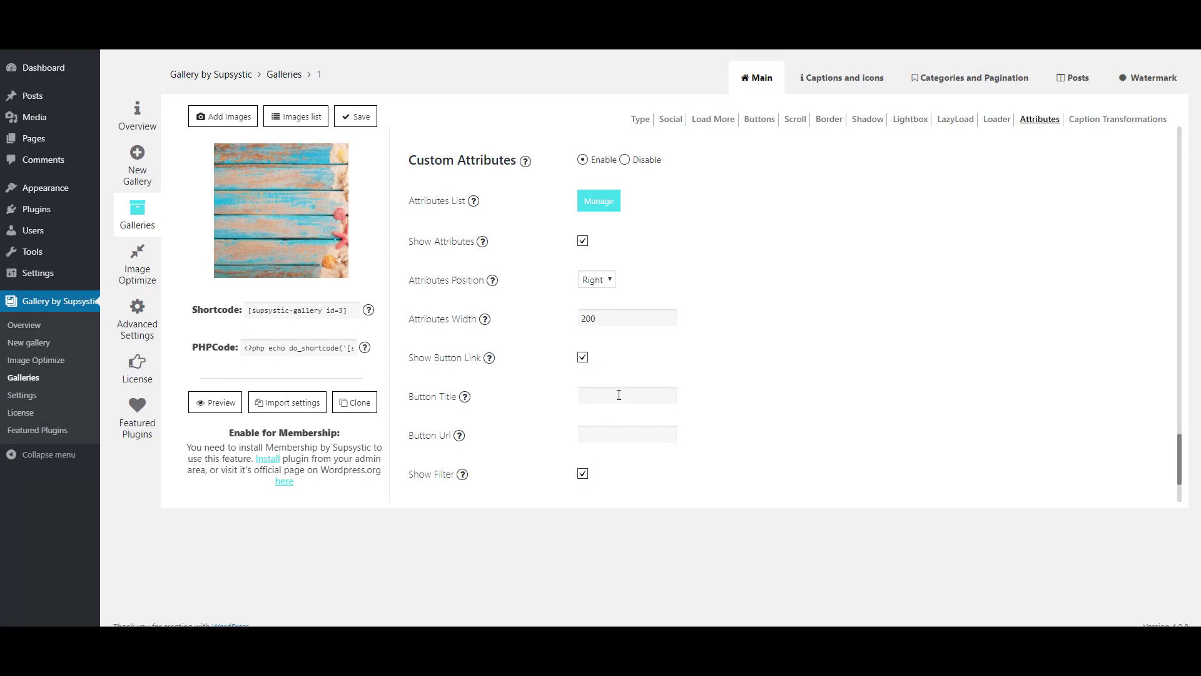
click(619, 395)
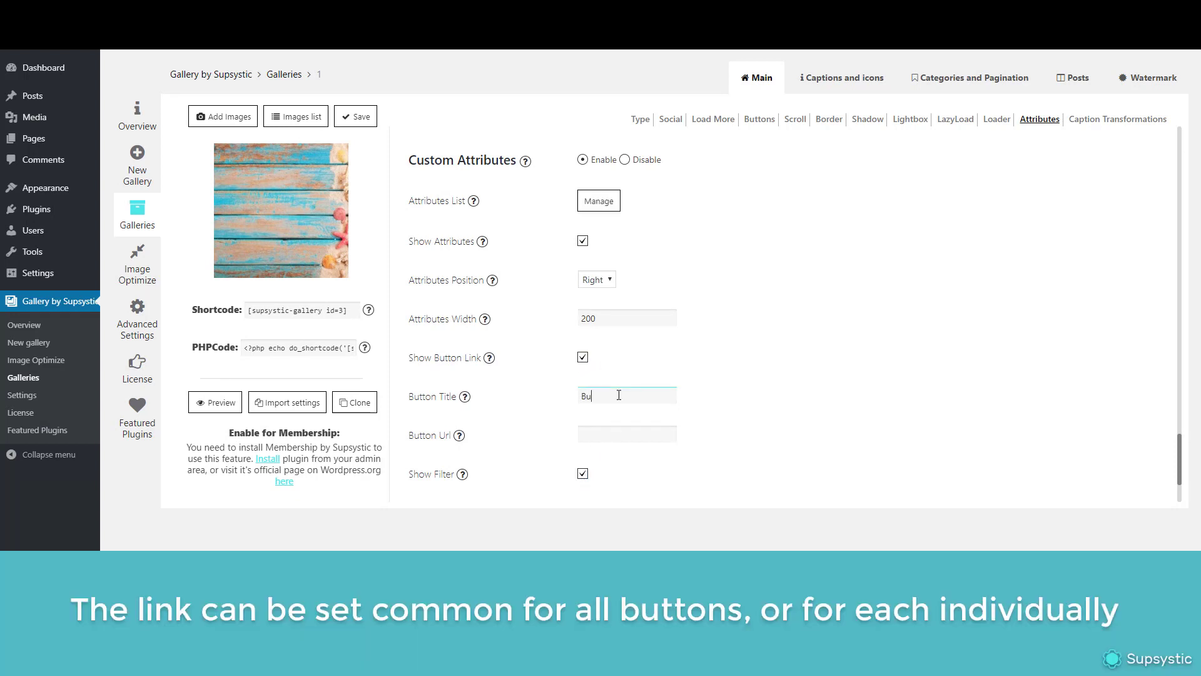
click(618, 429)
text(https://google.com)
- Enable the attribute search and save the gallery settings
scroll(618, 429, down, 2)
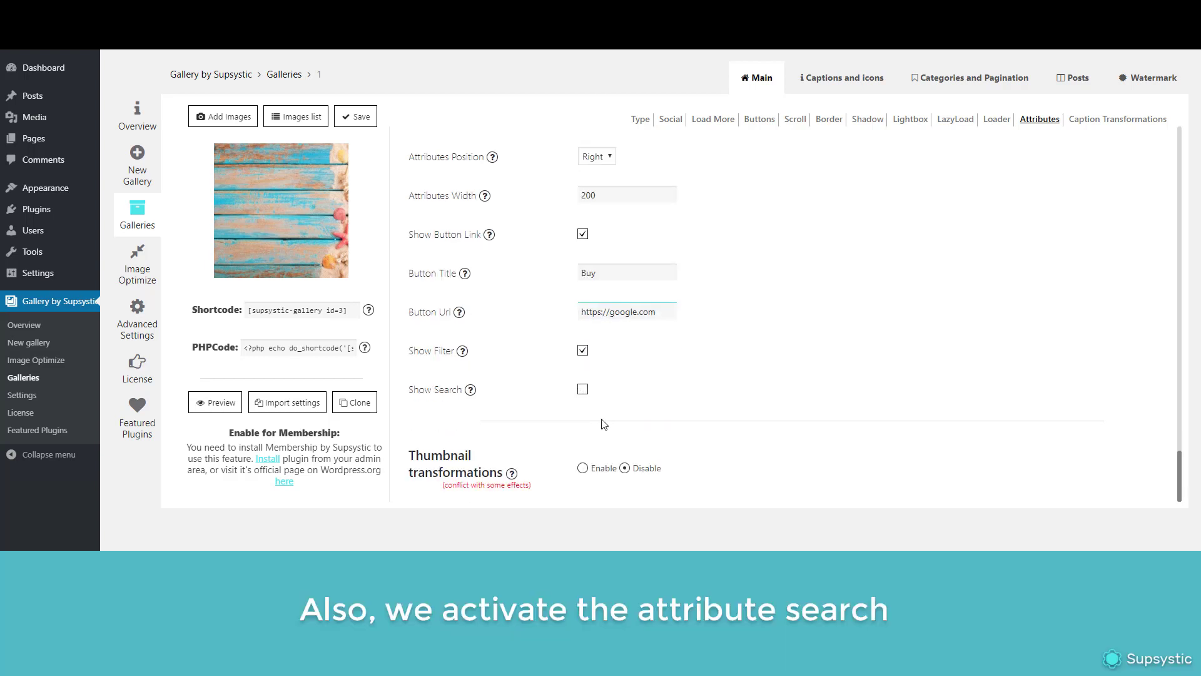
click(585, 392)
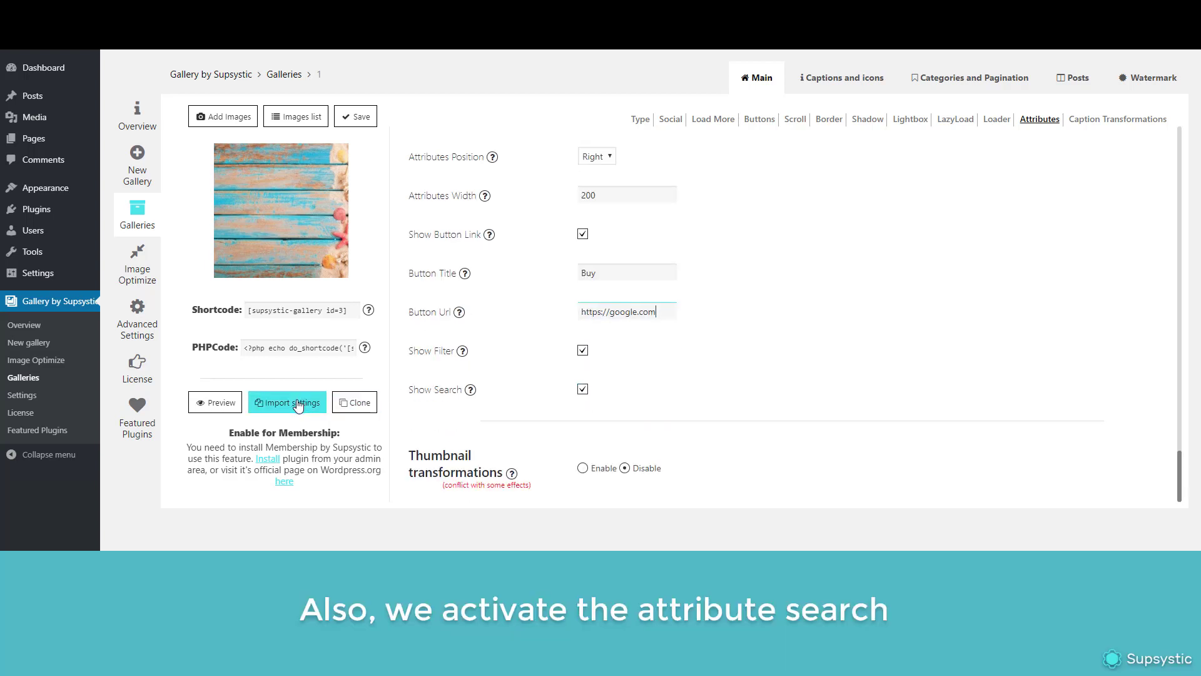
click(358, 118)
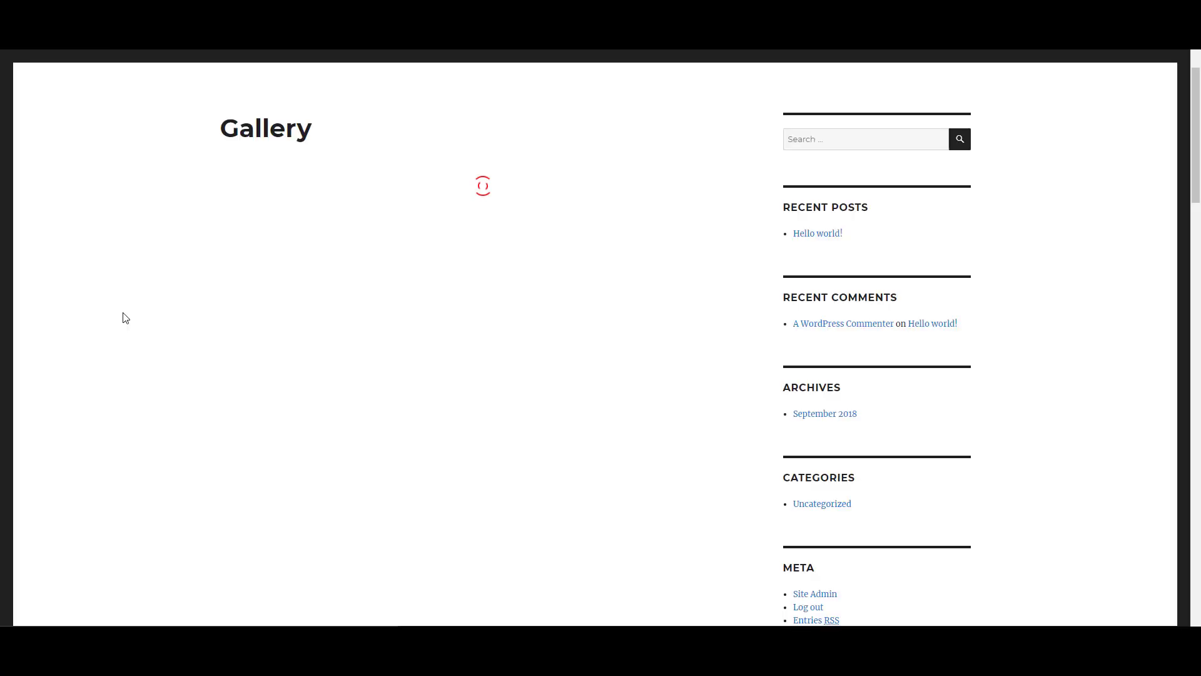
- Test the Buy button link in the first image's pop-up on the published Gallery page, and close the pop-up
click(394, 294)
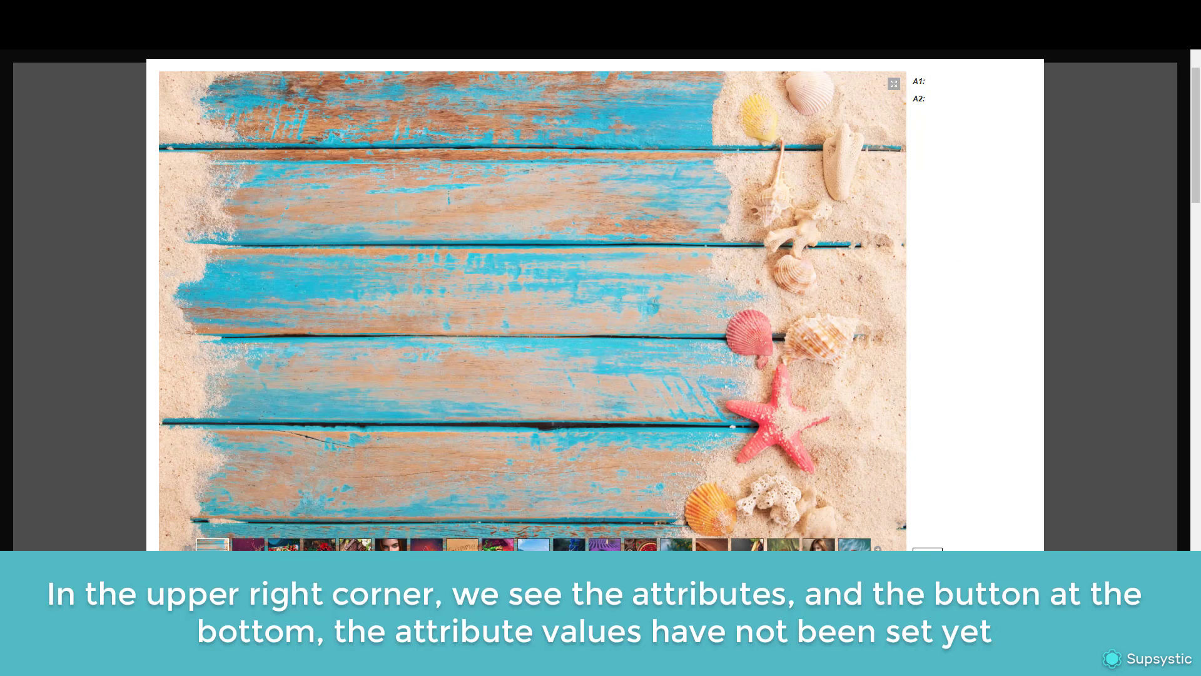
click(928, 557)
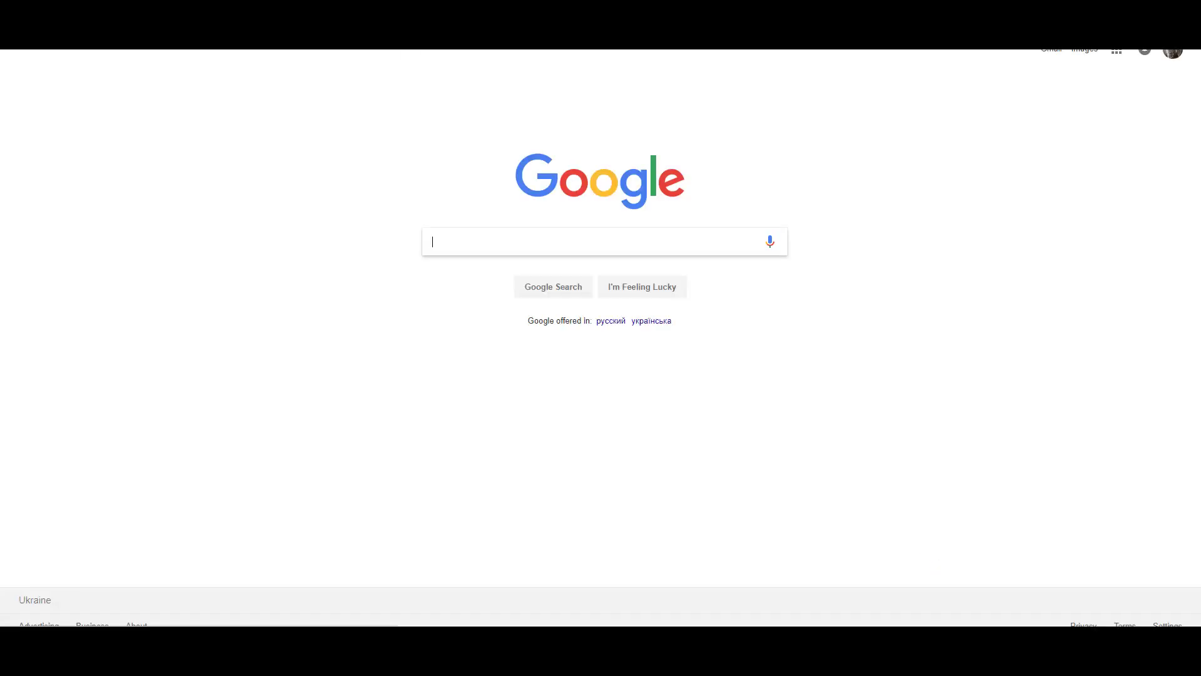
key(ctrl+w)
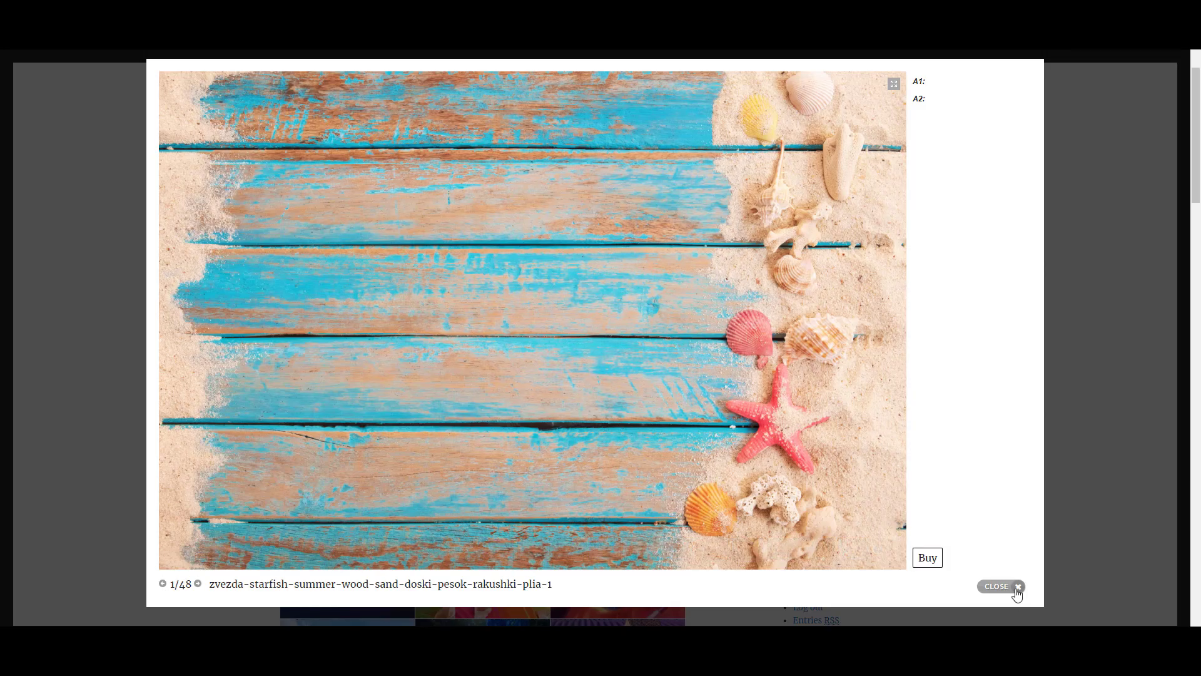
click(1017, 586)
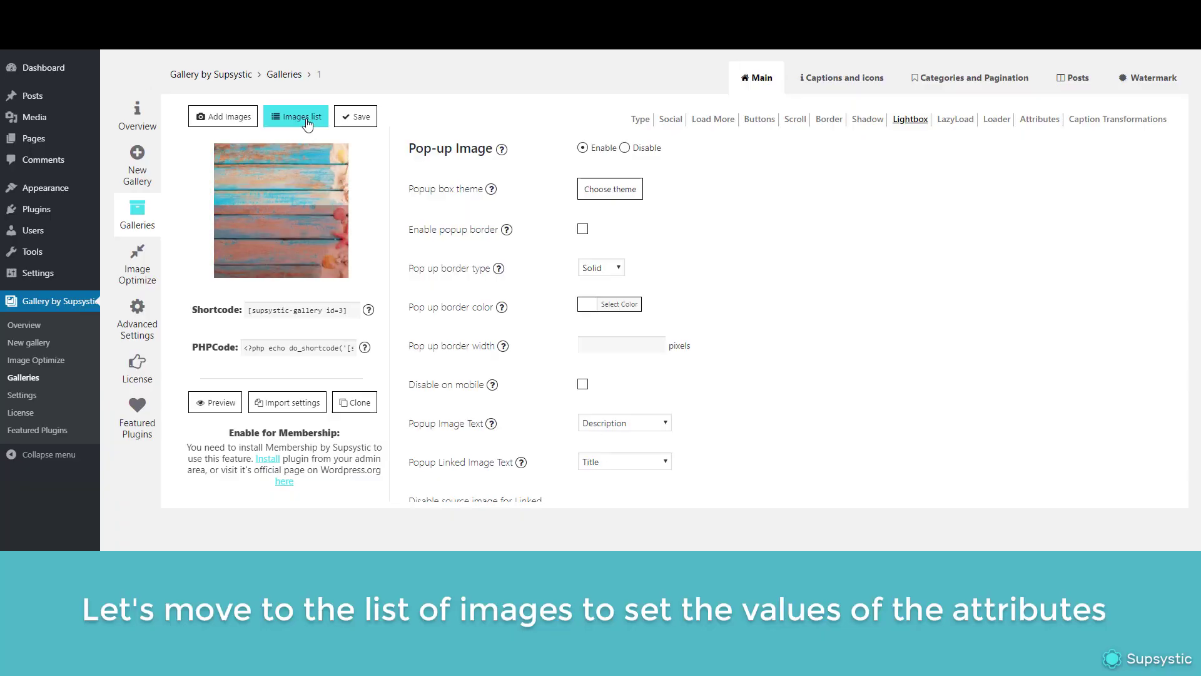
- In the images list, set the first image's custom attributes A1 to Val1 and A2 to Val2, and save them
click(302, 117)
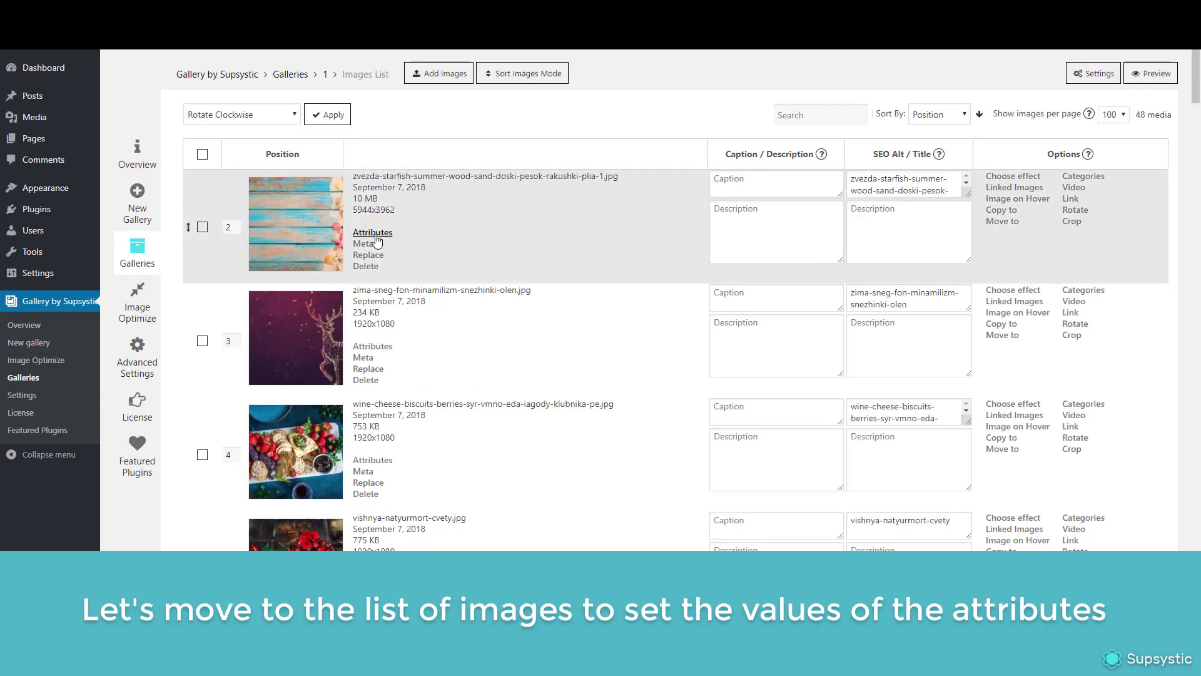
click(373, 233)
click(611, 105)
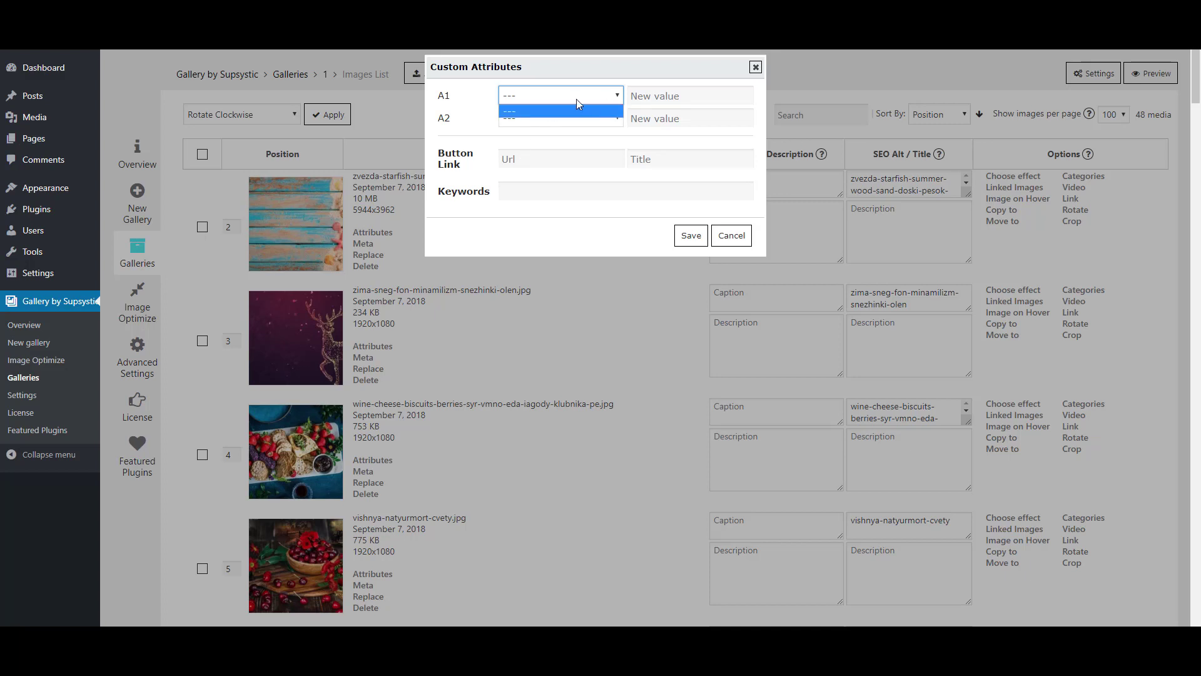
click(578, 105)
click(659, 98)
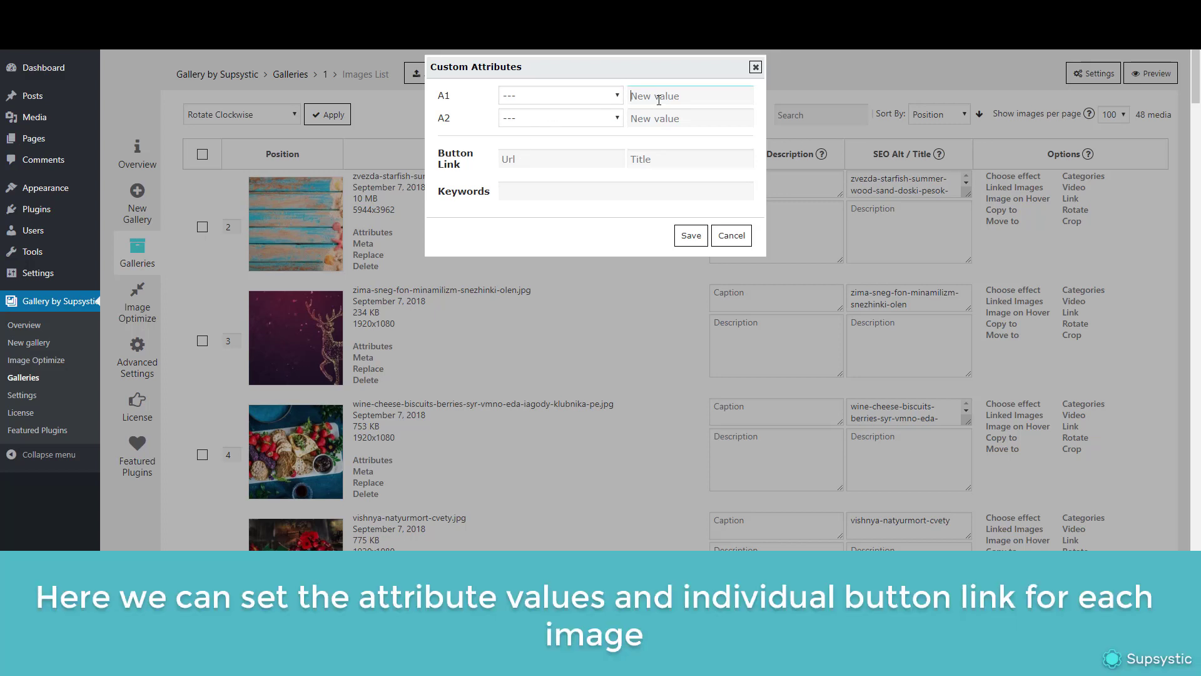
text(Val1)
click(655, 117)
text(Va)
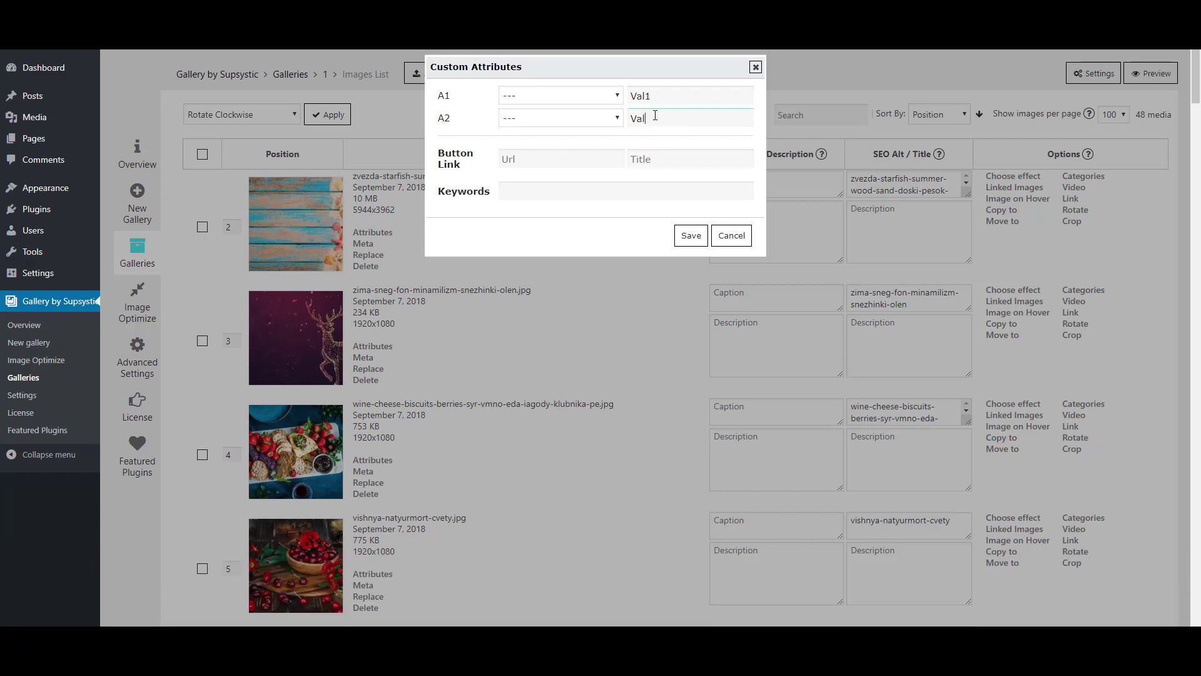
click(582, 162)
click(667, 155)
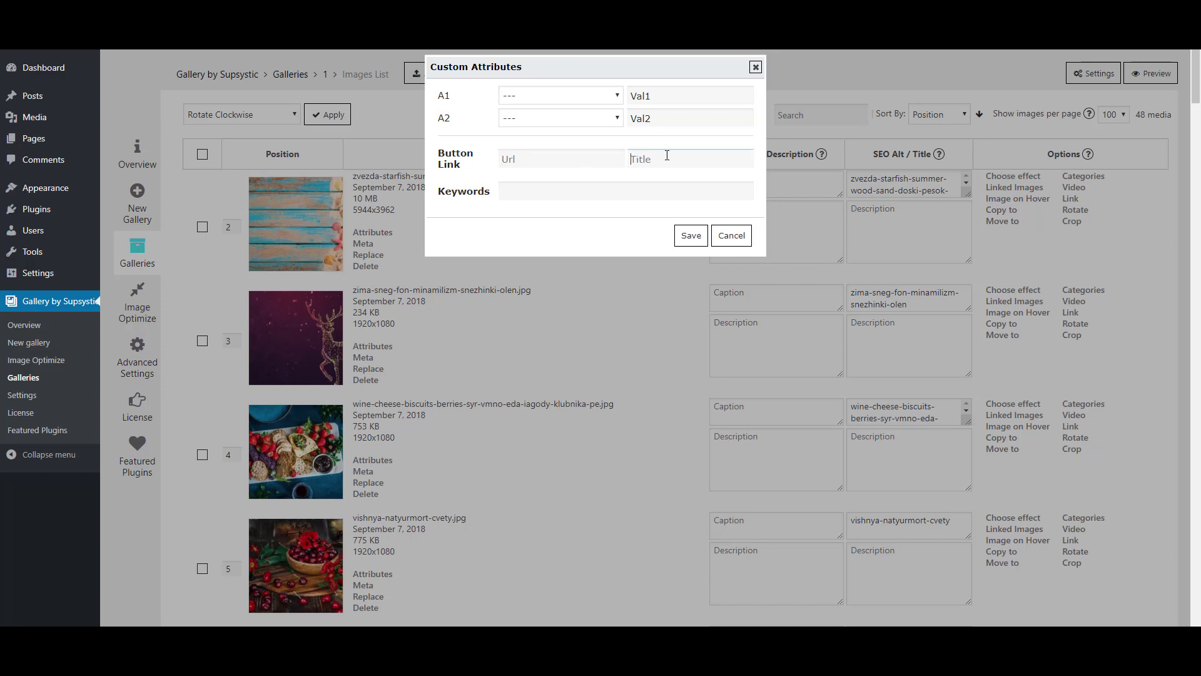
click(620, 191)
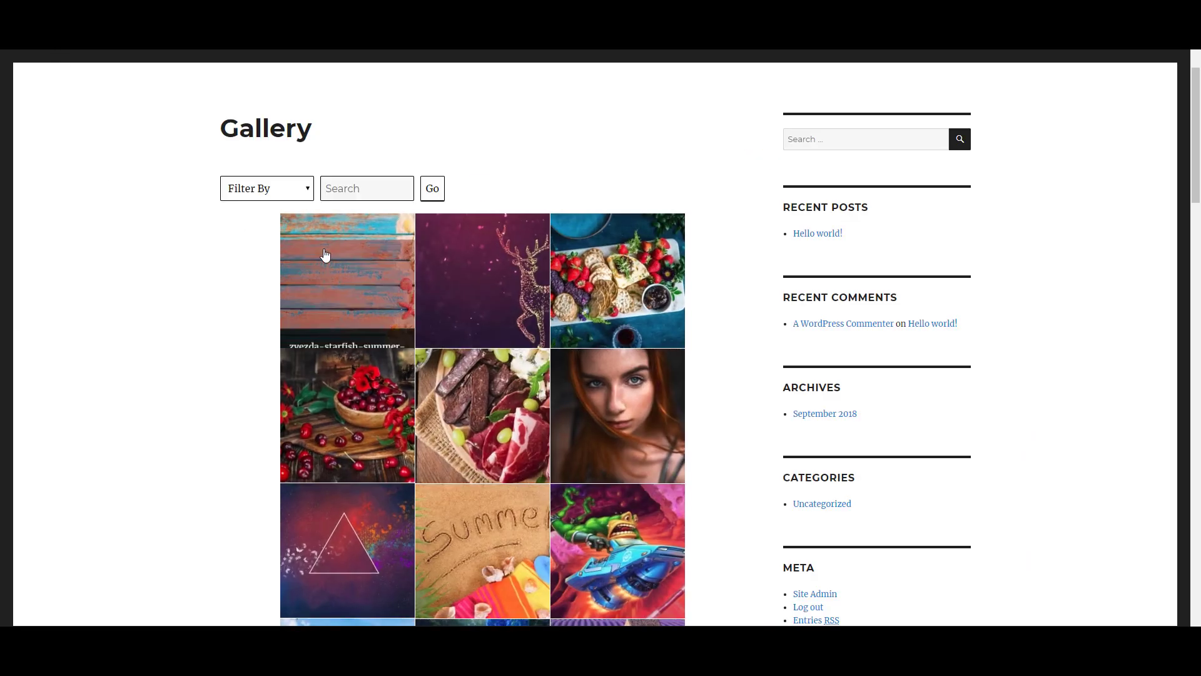
- Check the first image's attribute values in its pop-up on the published Gallery page, and close it
click(325, 254)
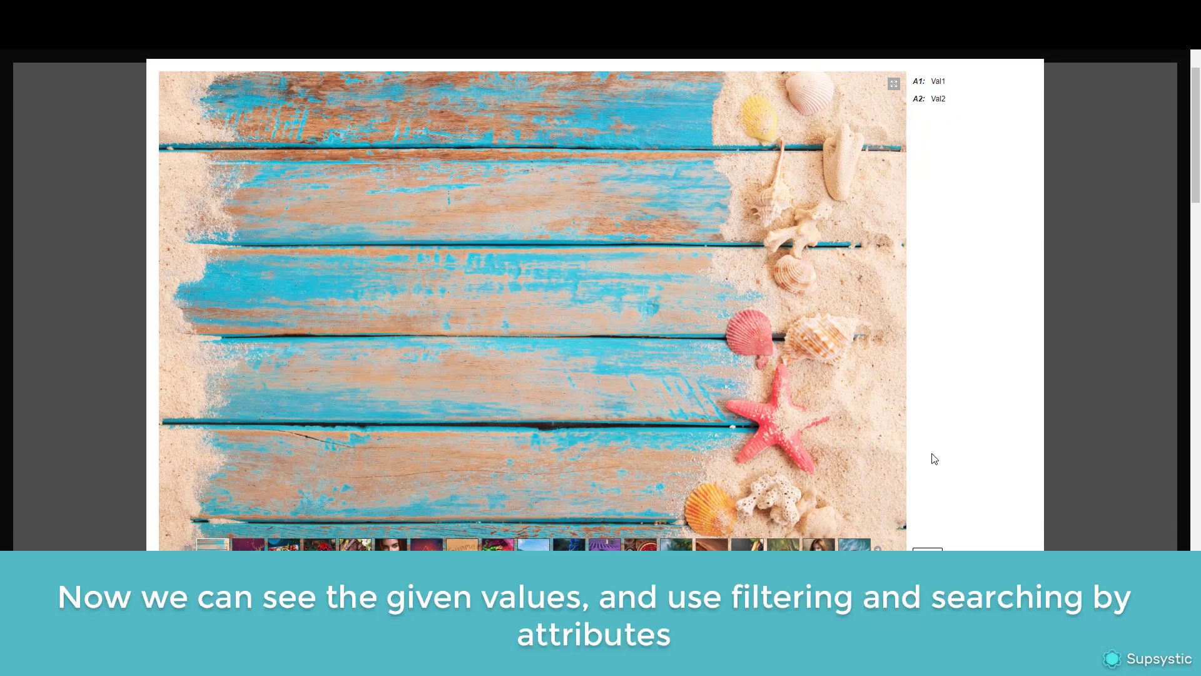
key(Escape)
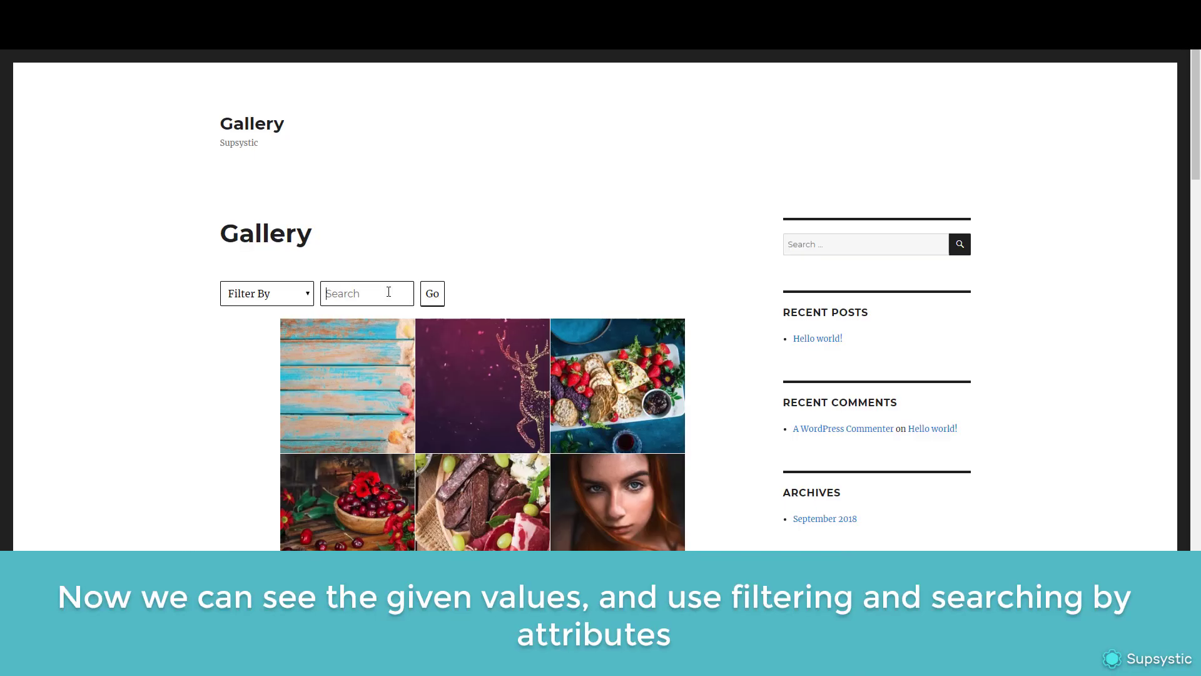
- Search the published gallery's attributes for Val, and clear the search again
click(389, 291)
text(Val)
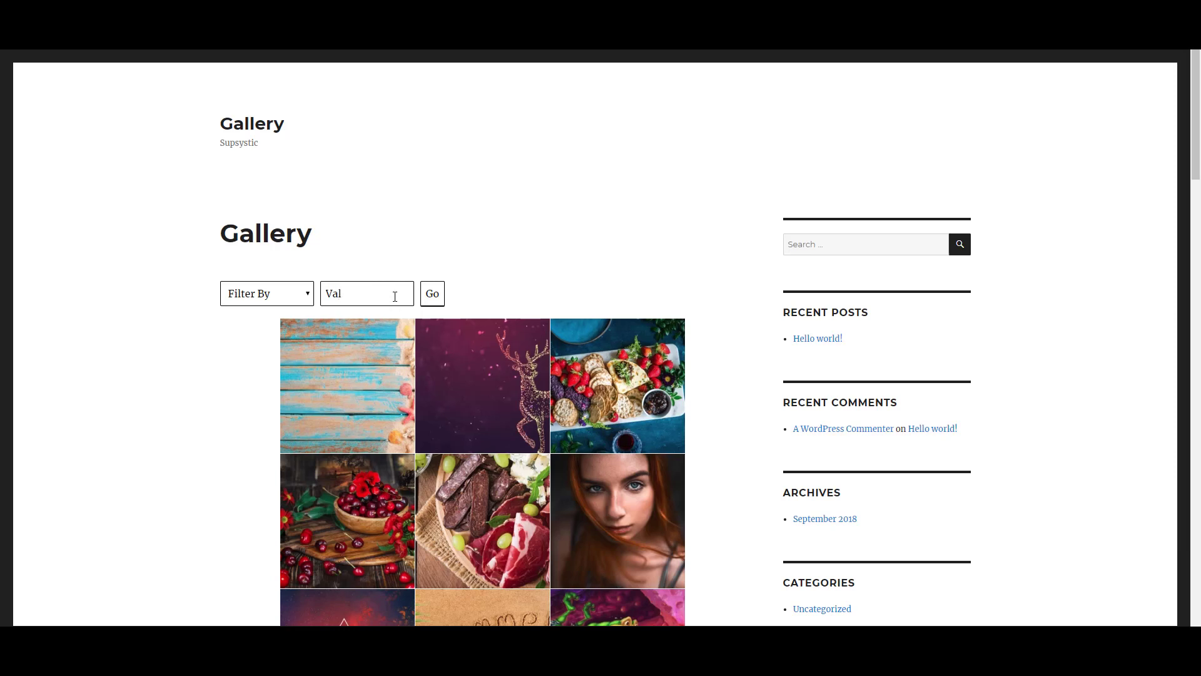
click(425, 305)
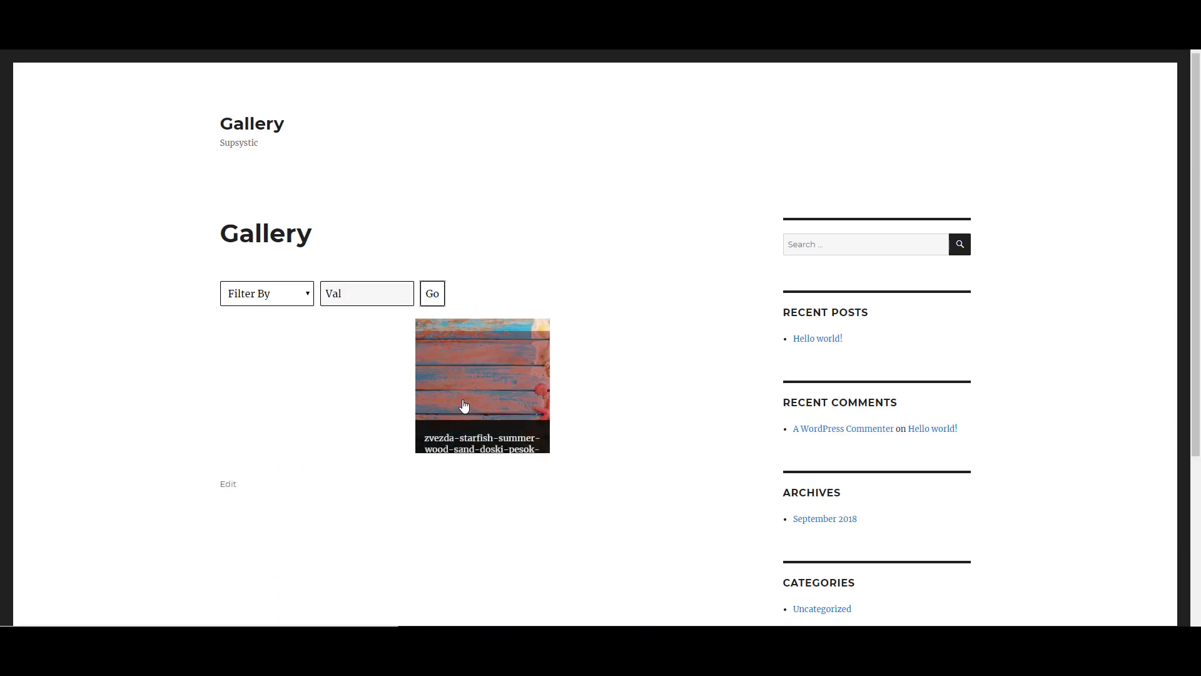
drag(351, 295, 318, 300)
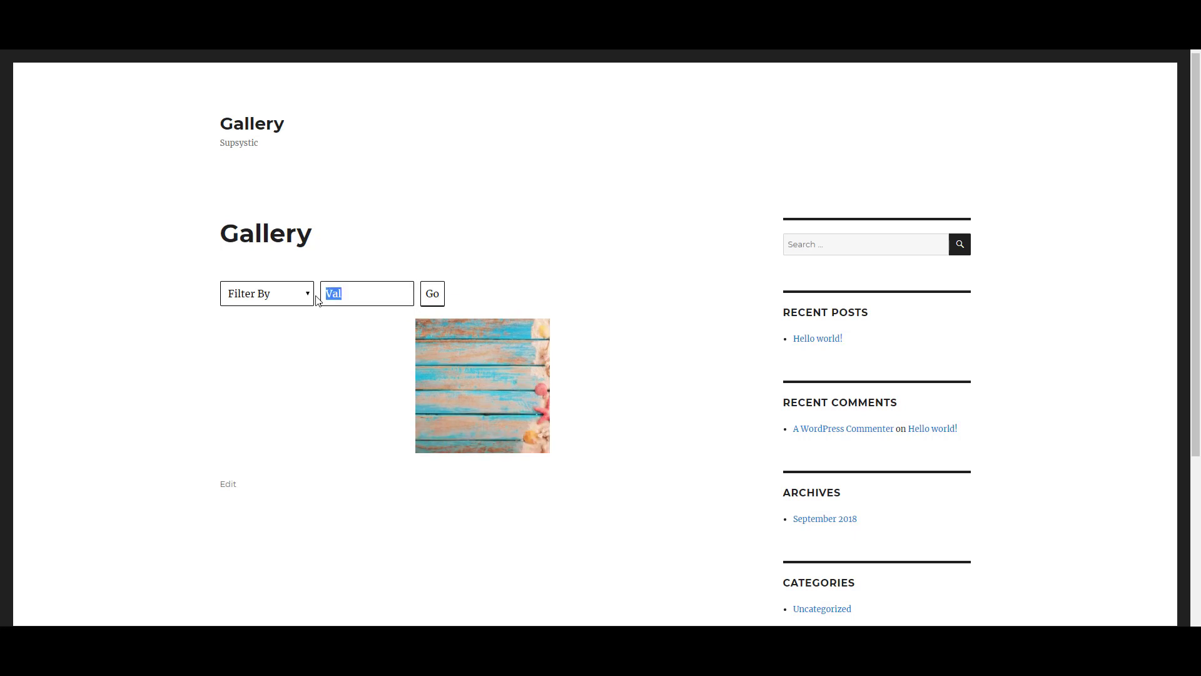
key(BackSpace)
click(432, 298)
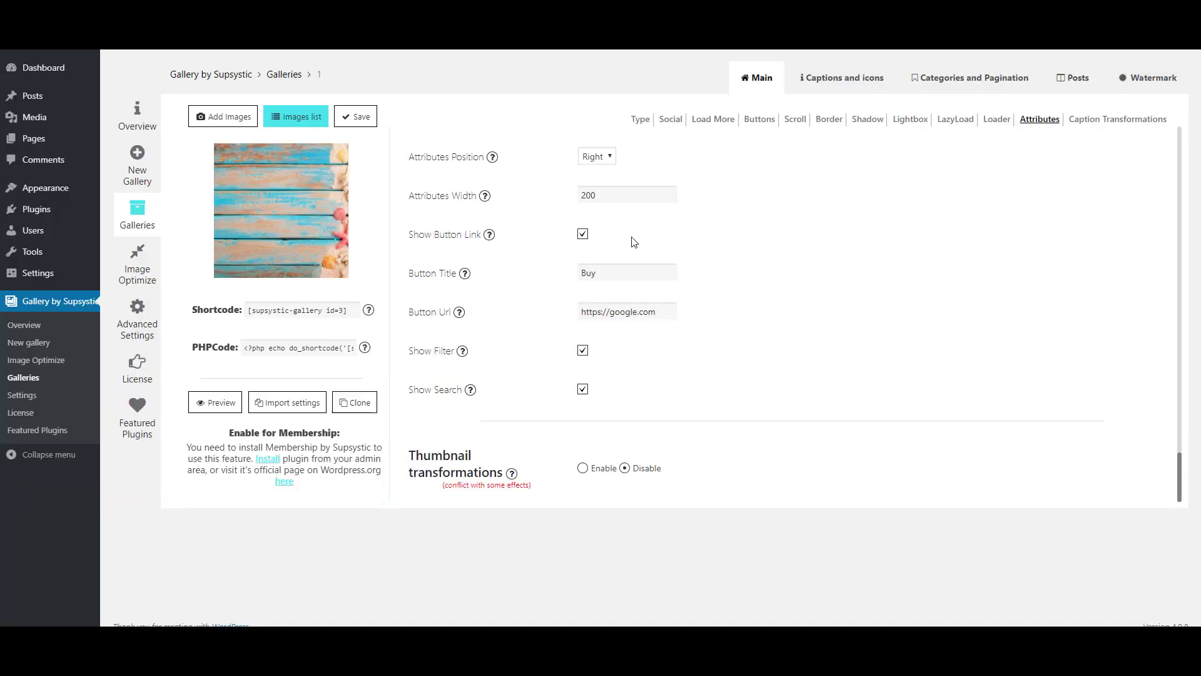
- Enable Thumbnail transformations in the gallery settings, try the Rotate effect on the preview, and turn that effect off
click(583, 468)
scroll(600, 247, down, 3)
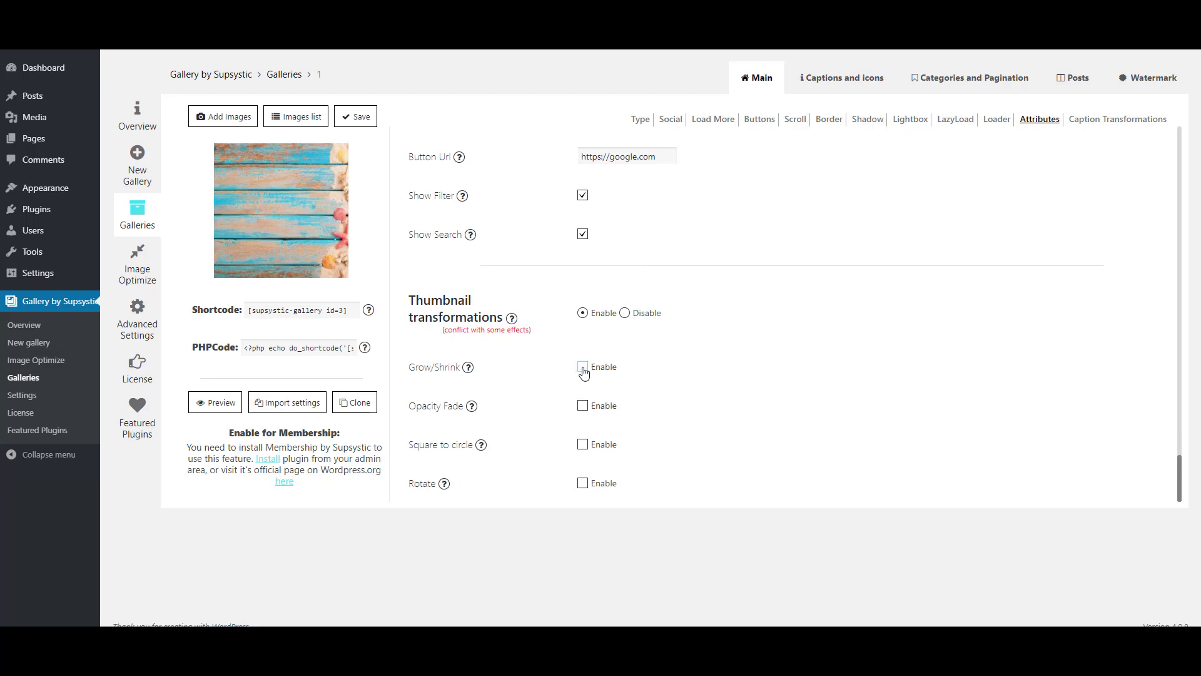
click(582, 483)
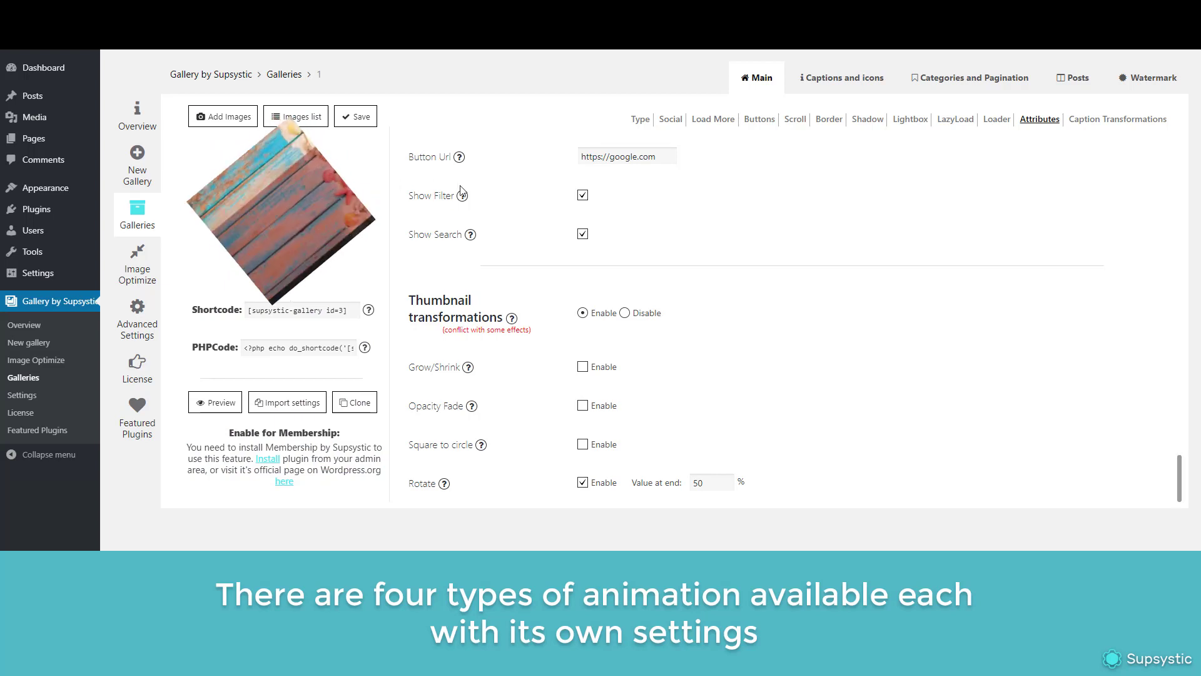
click(583, 483)
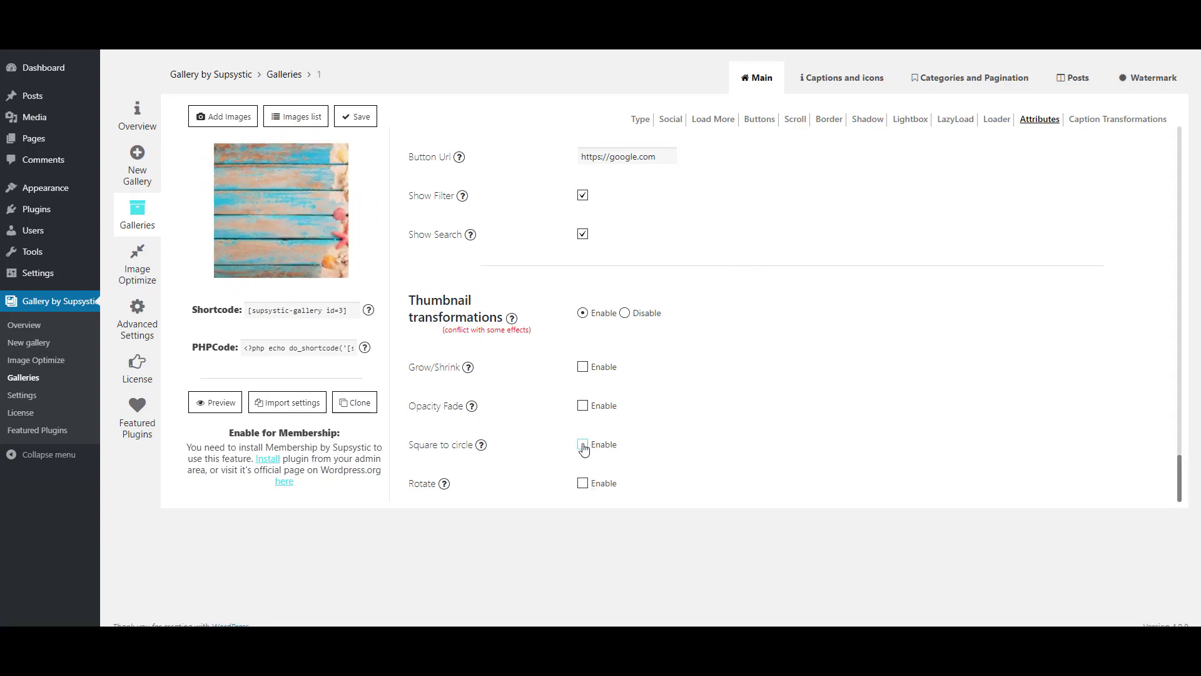
- Try the Square to circle transformation on the preview and replace it with Opacity Fade
click(582, 444)
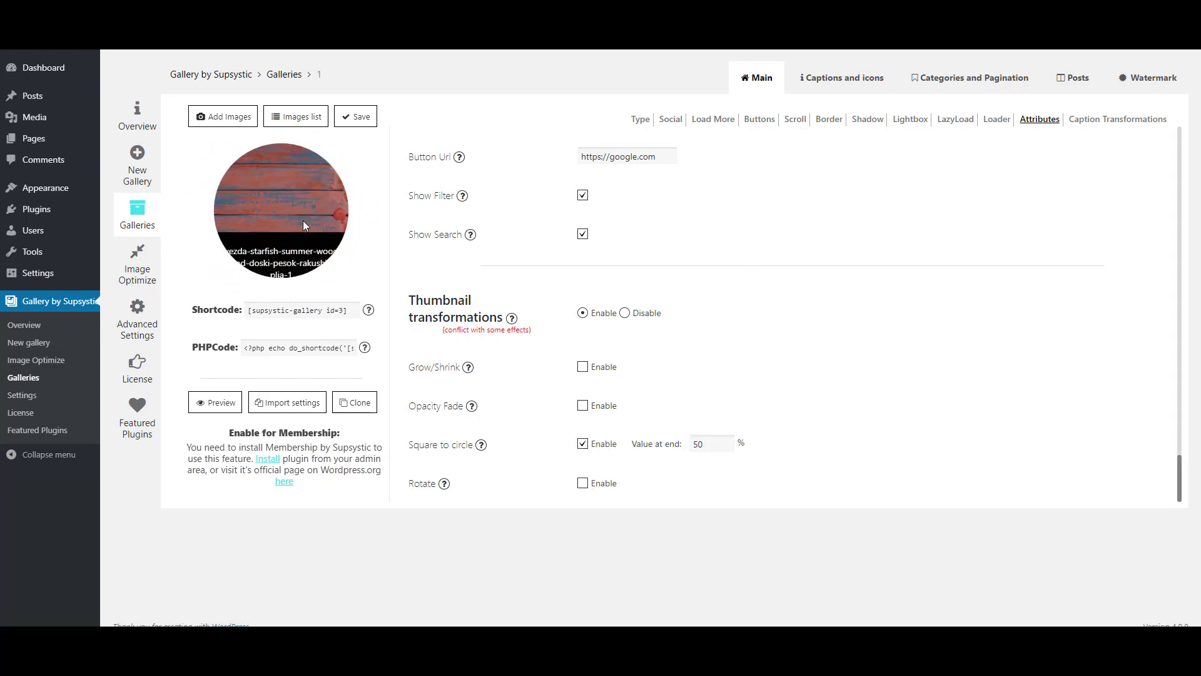
click(583, 405)
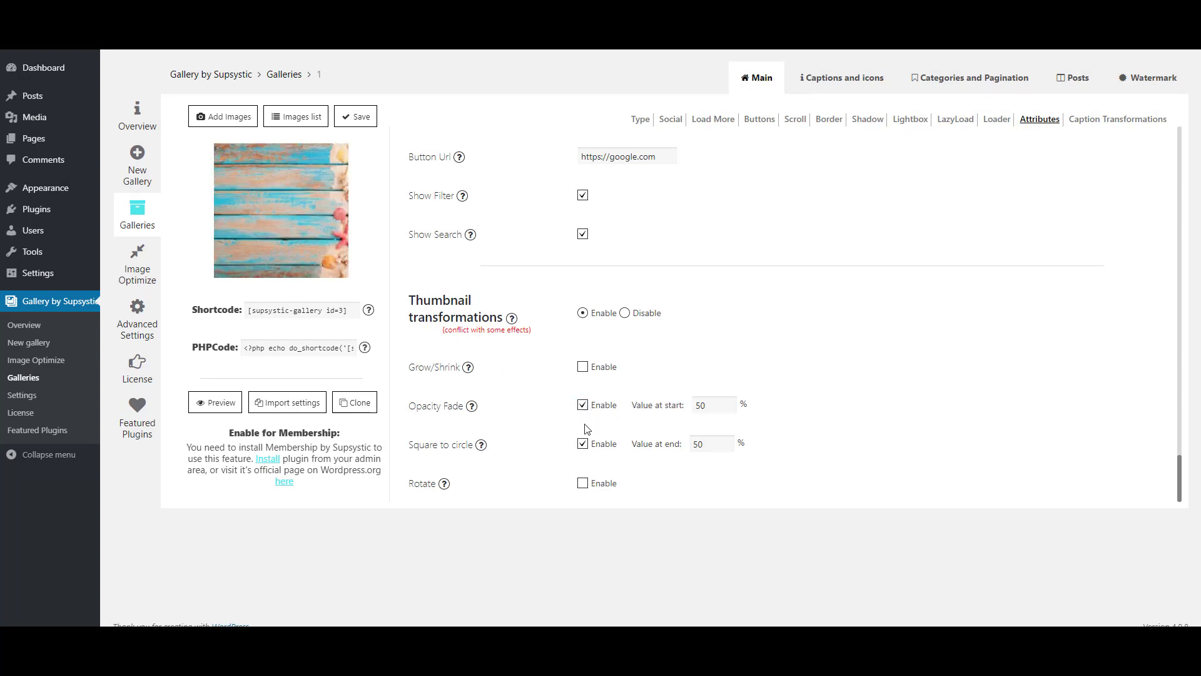
click(583, 444)
- Enable the Grow/Shrink transformation in place of Opacity Fade and set it to Shrink
click(582, 366)
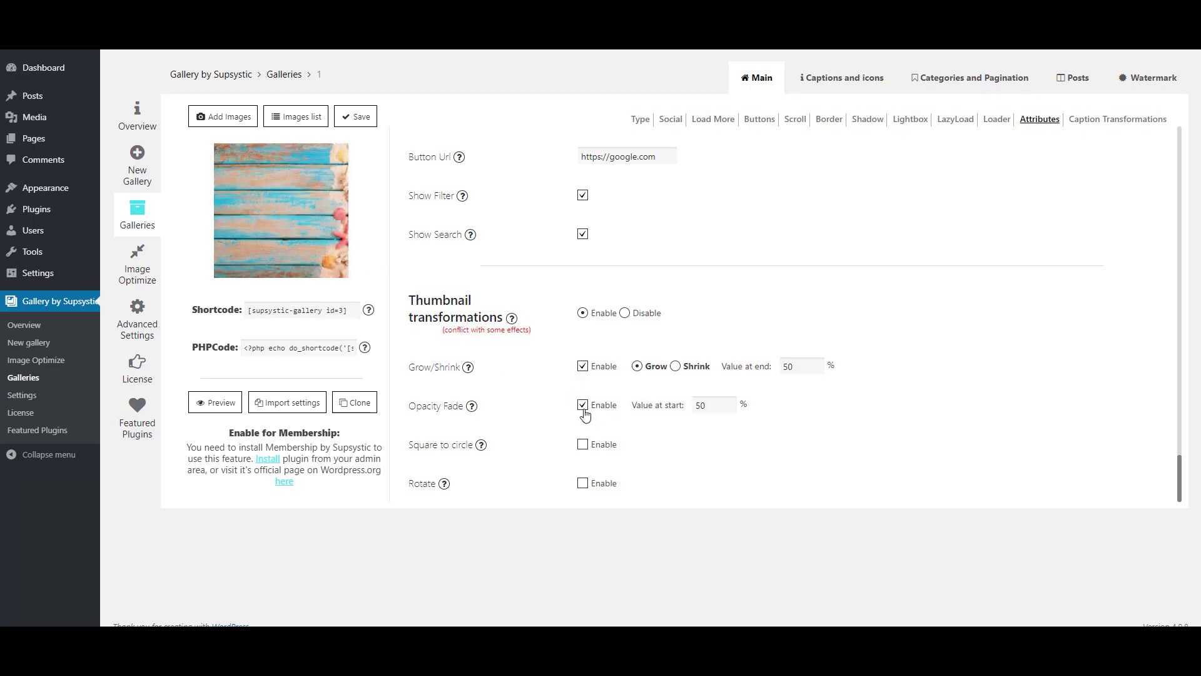
click(583, 406)
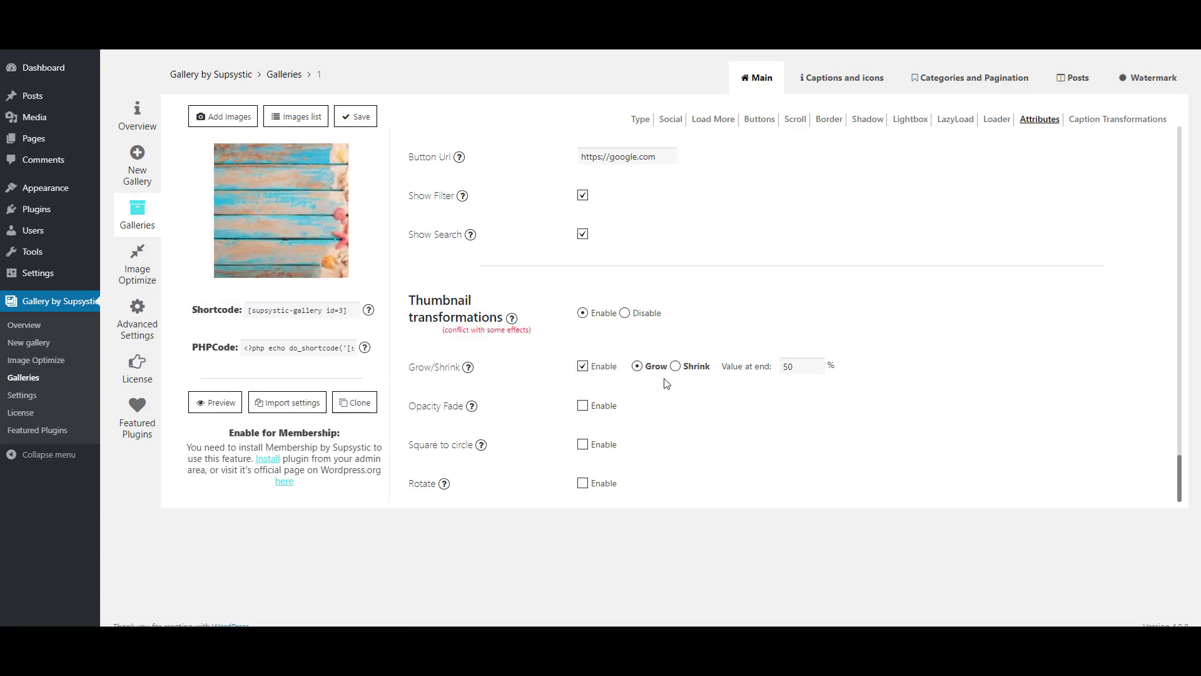
click(675, 366)
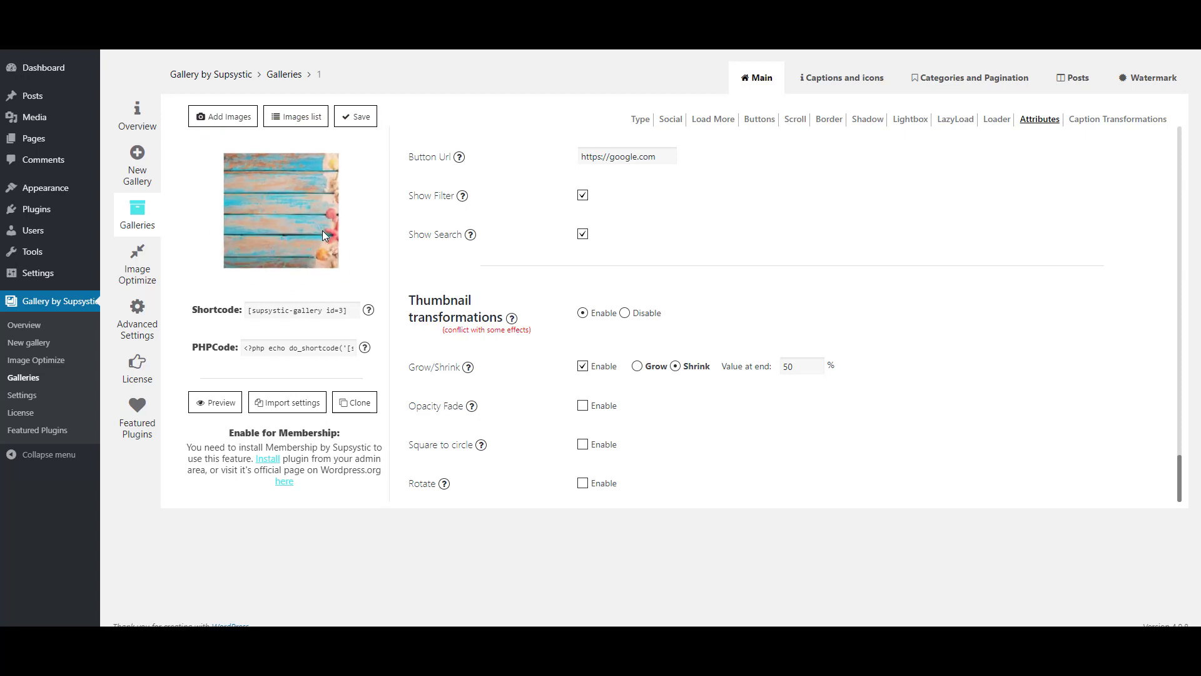
- Disable Thumbnail transformations for the gallery and save the settings
click(625, 313)
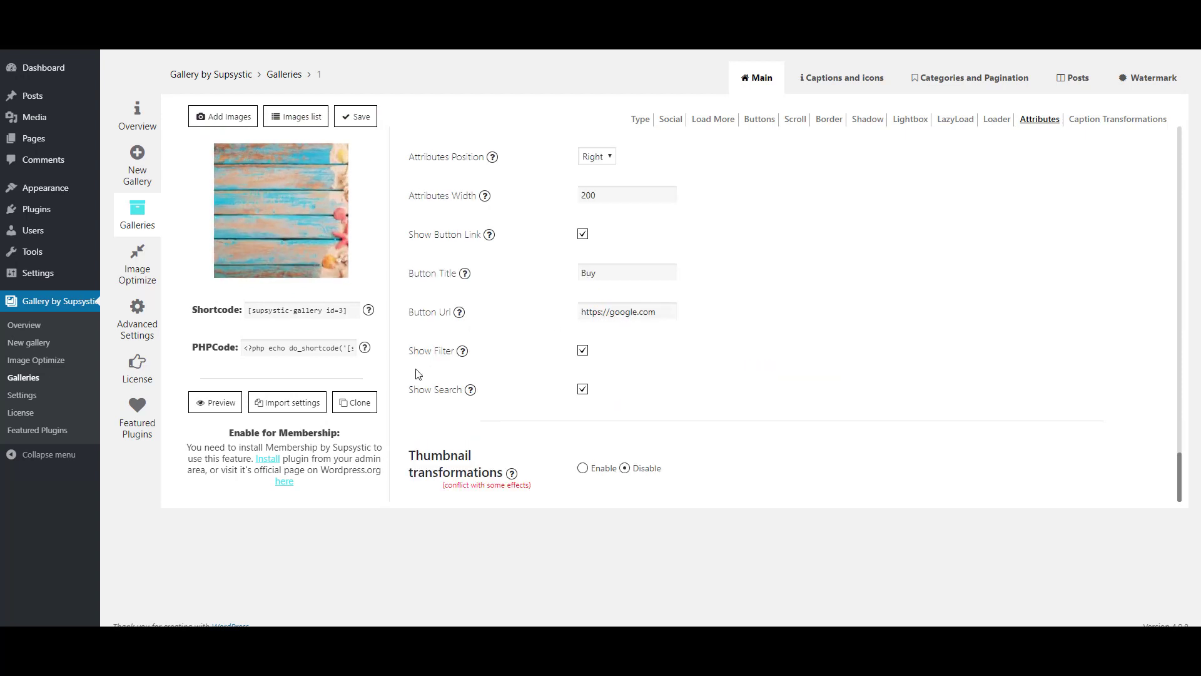
click(361, 125)
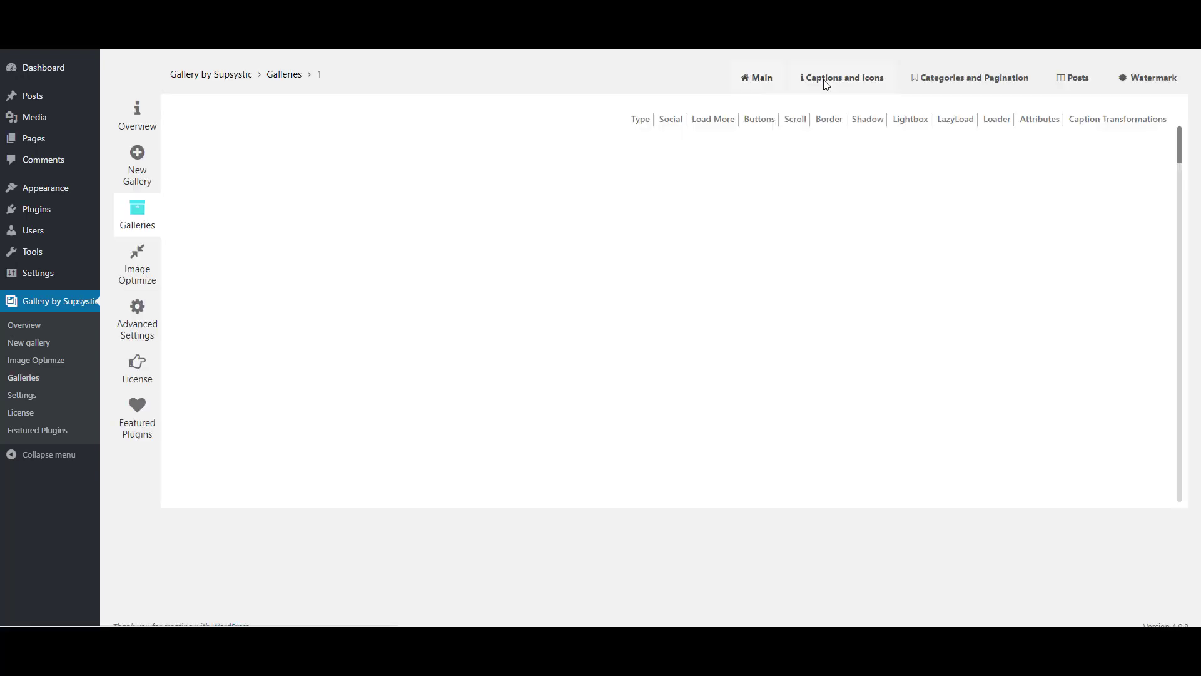
- Open the Captions and icons settings and change the caption background color to yellow
click(825, 84)
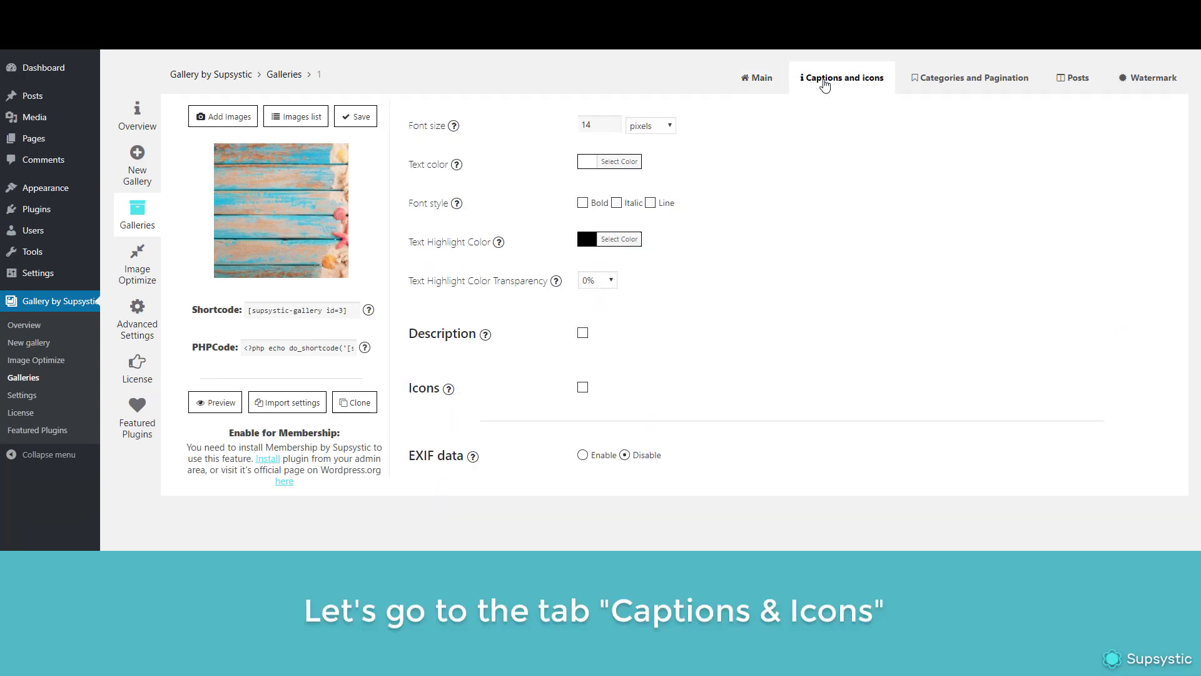
scroll(781, 260, up, 12)
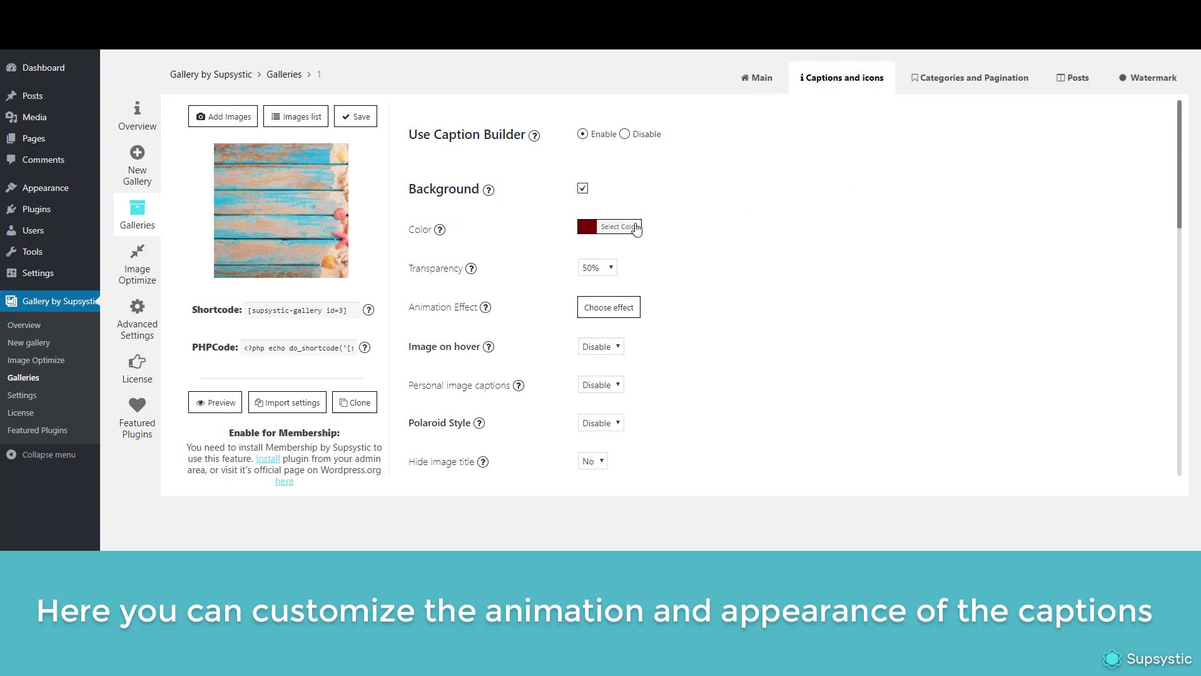
click(636, 229)
drag(614, 286, 601, 252)
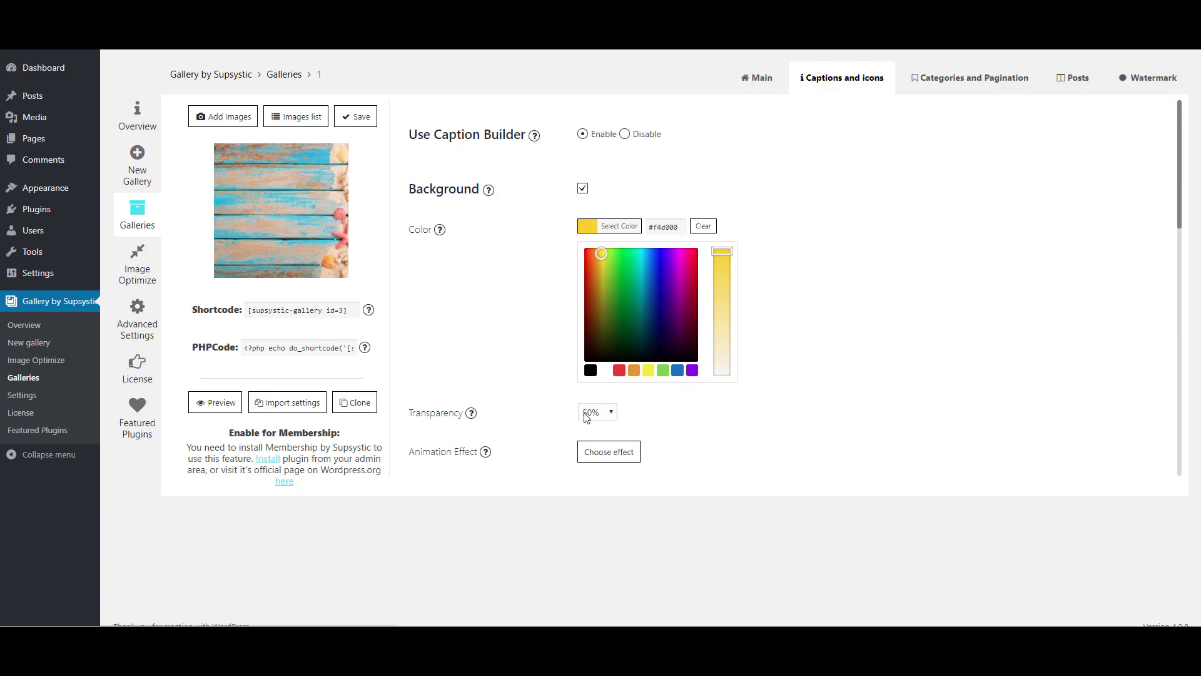
click(541, 331)
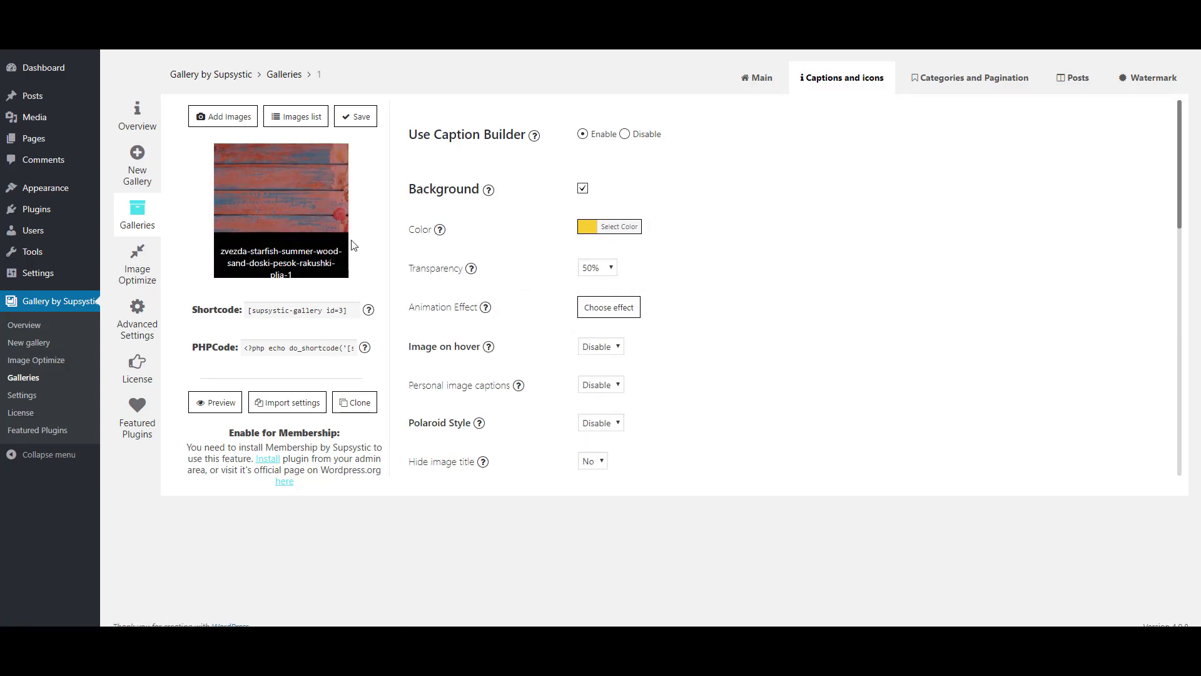
- Set the caption background transparency to 80% and choose another animation effect for the captions
click(597, 269)
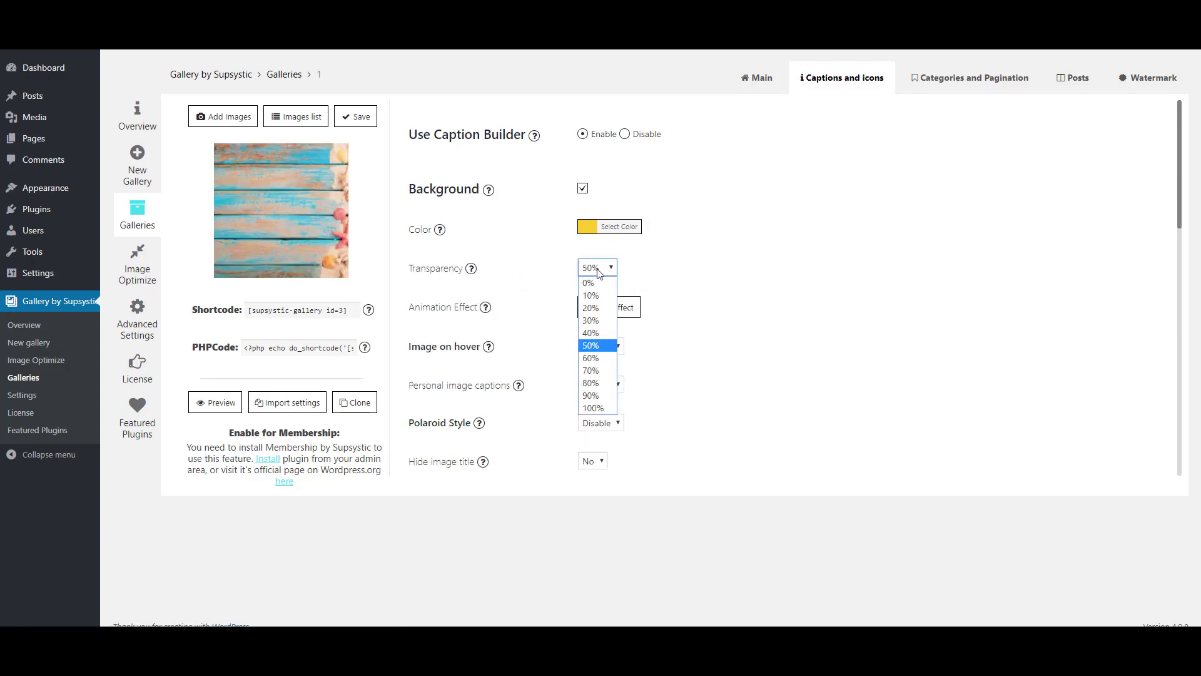
click(591, 383)
click(627, 308)
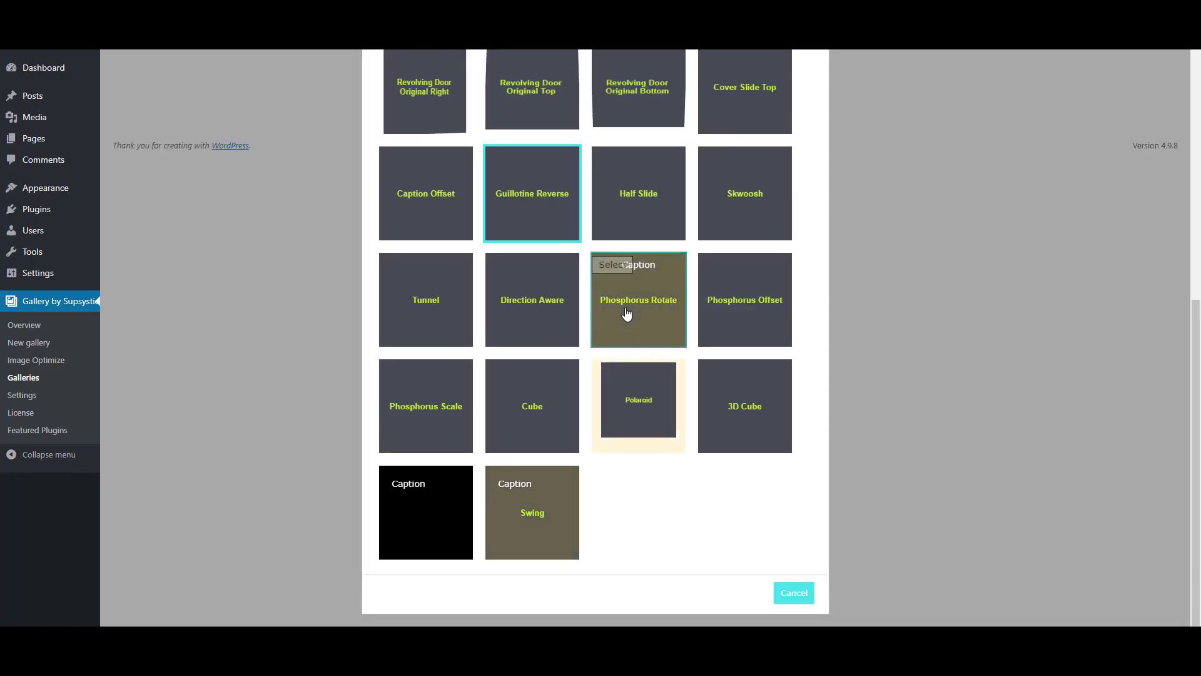
click(645, 233)
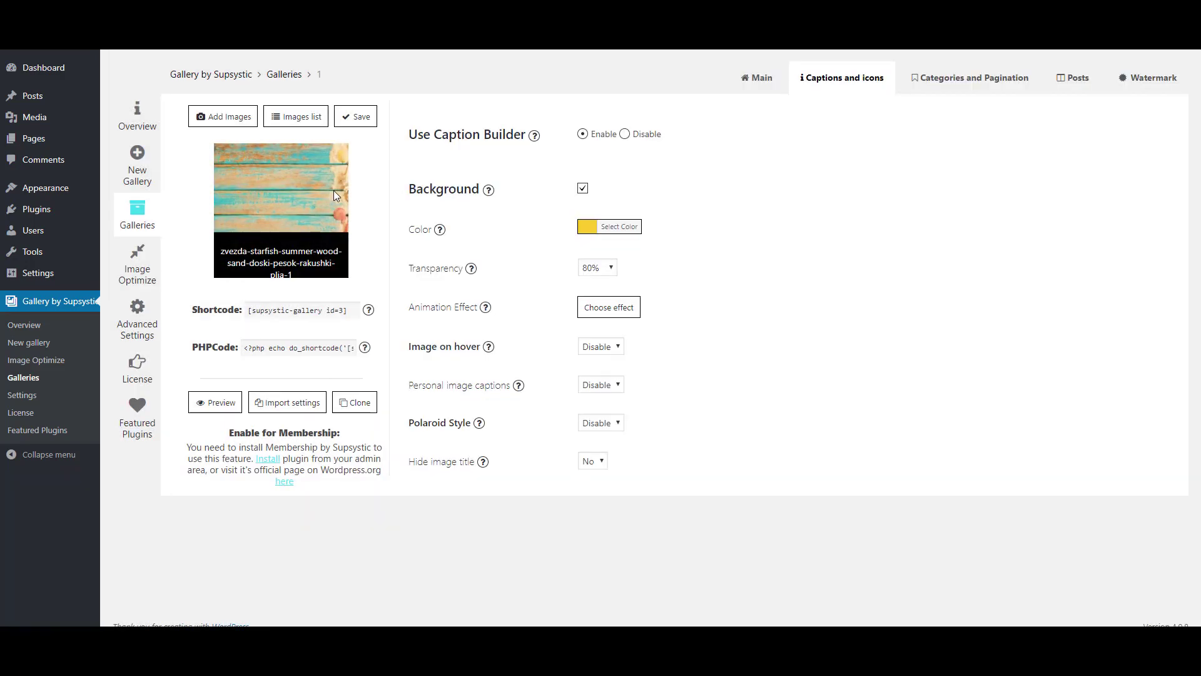
- Enable Polaroid Style in the caption background settings
scroll(736, 247, down, 2)
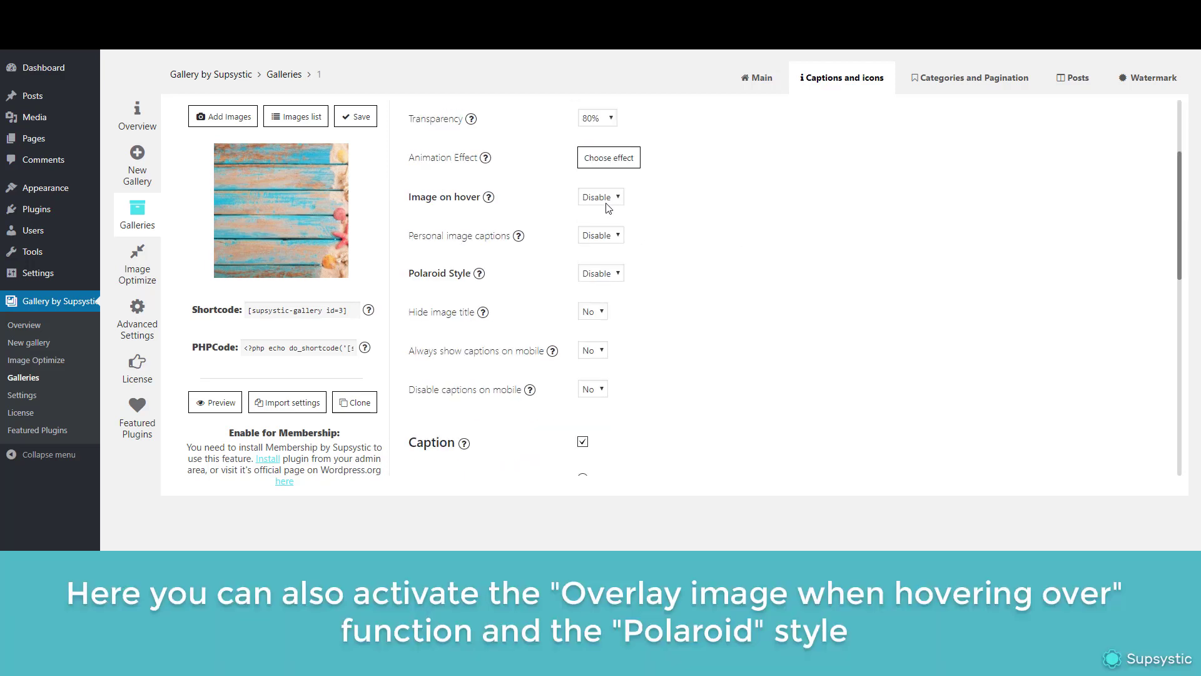
scroll(643, 254, down, 1)
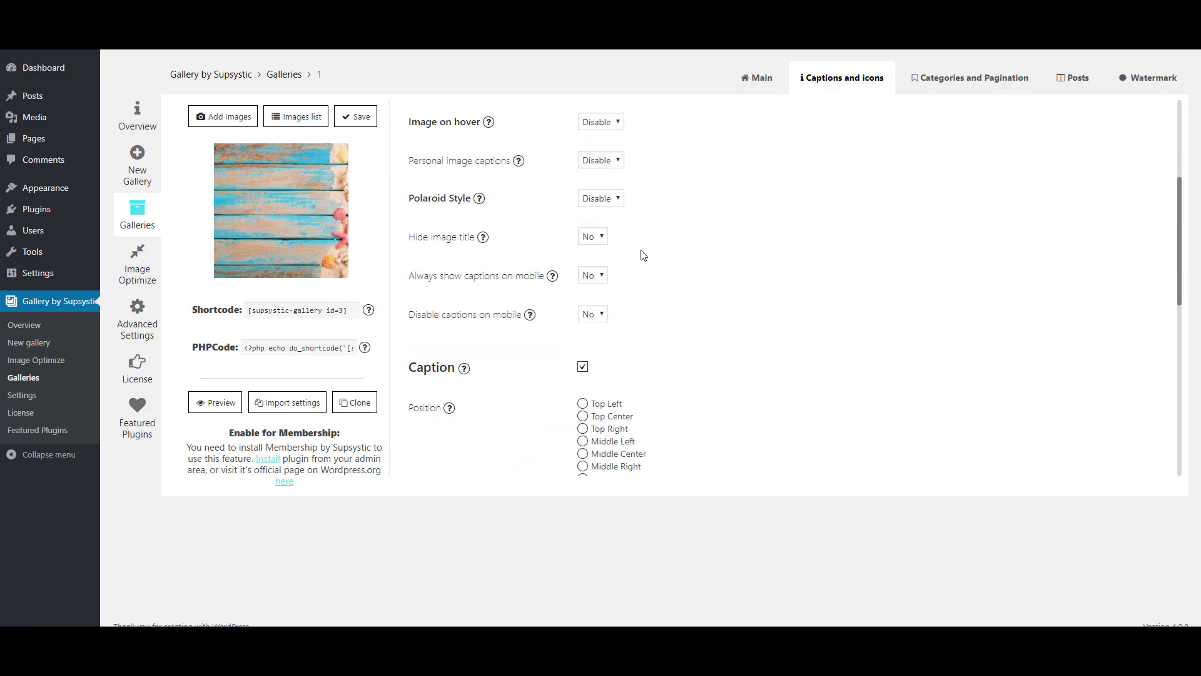
click(614, 201)
click(612, 215)
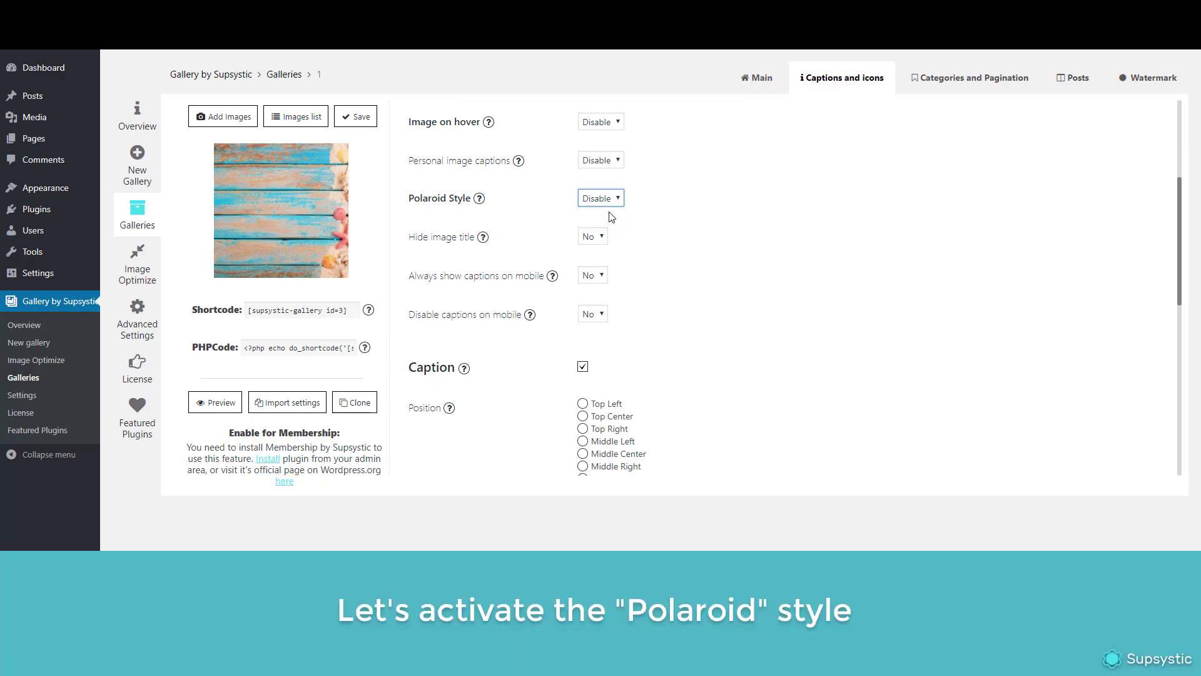
- Examine how the Polaroid-style thumbnails and captions look on the published Gallery page
click(660, 86)
scroll(575, 168, up, 4)
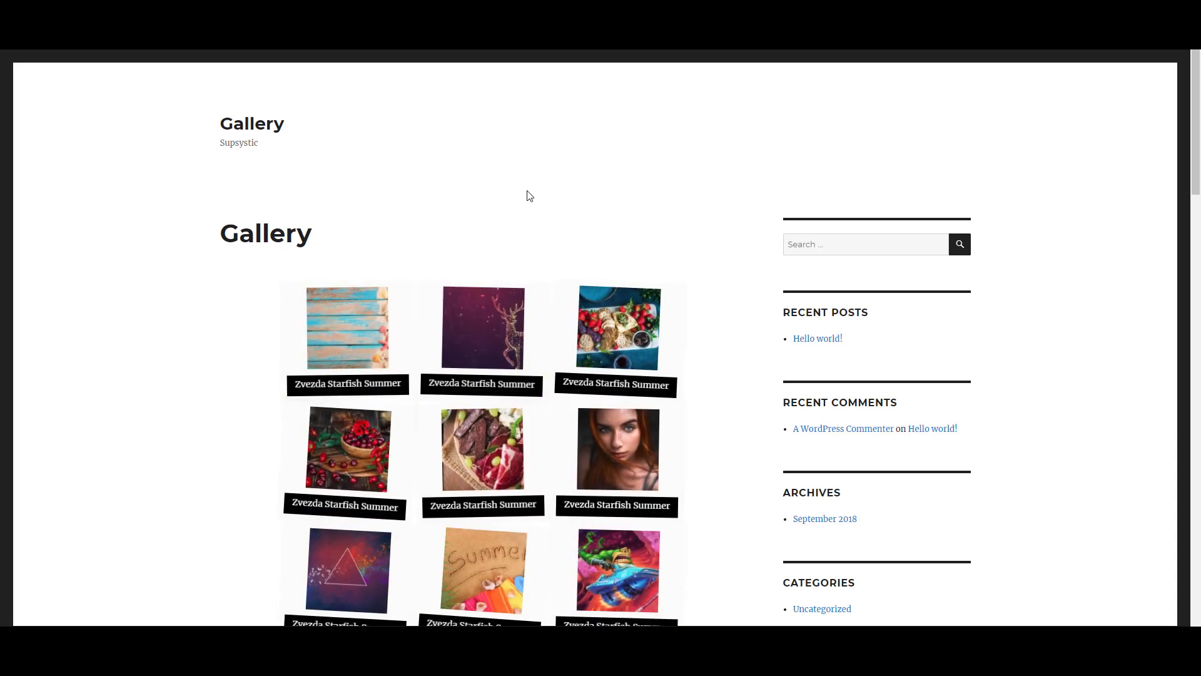
scroll(529, 196, down, 3)
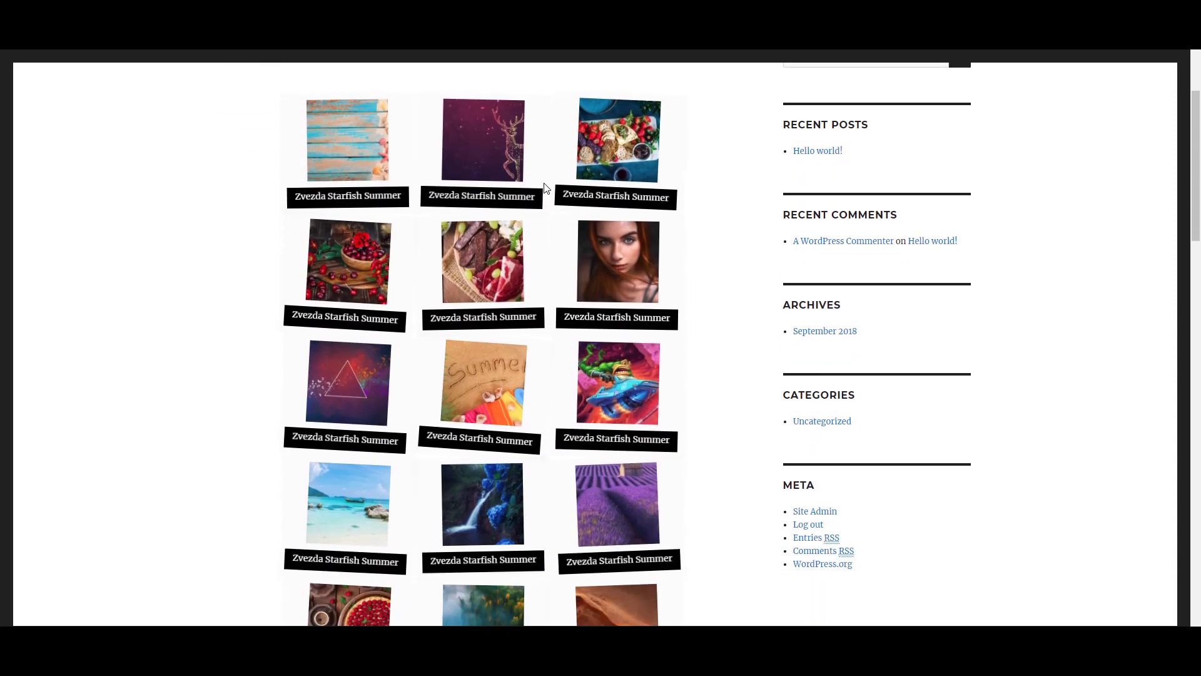
scroll(544, 188, down, 3)
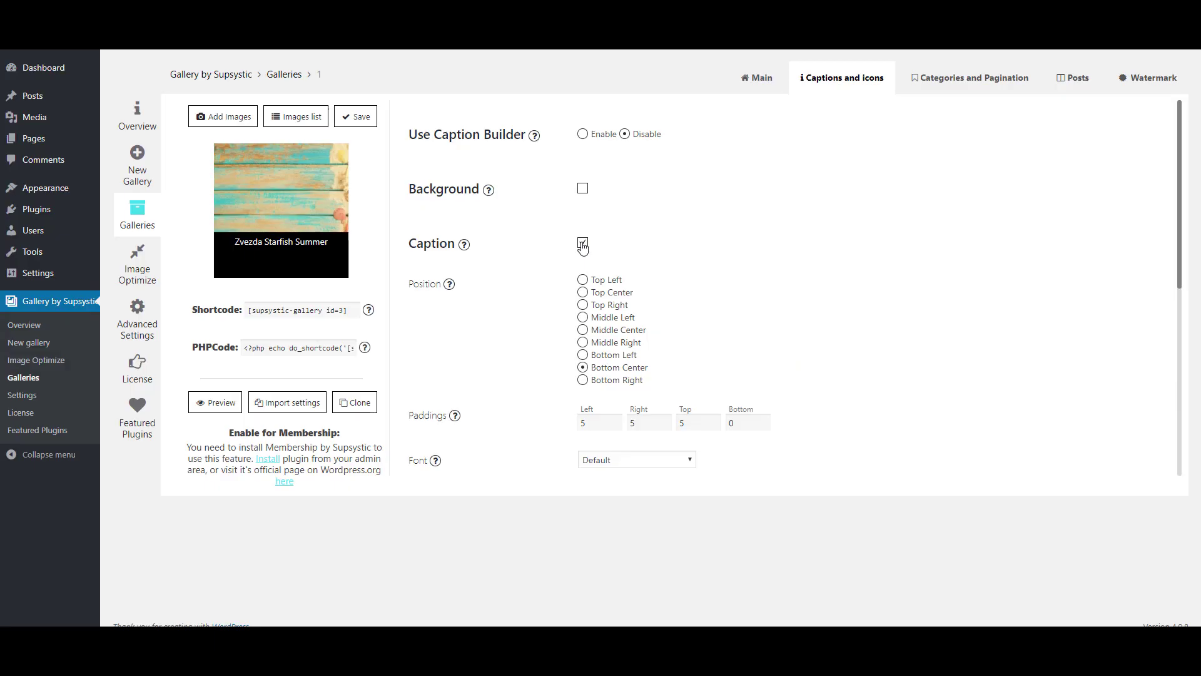
- Replace the caption with the description, positioned Top Center with a top padding of 10, and save the gallery
click(583, 244)
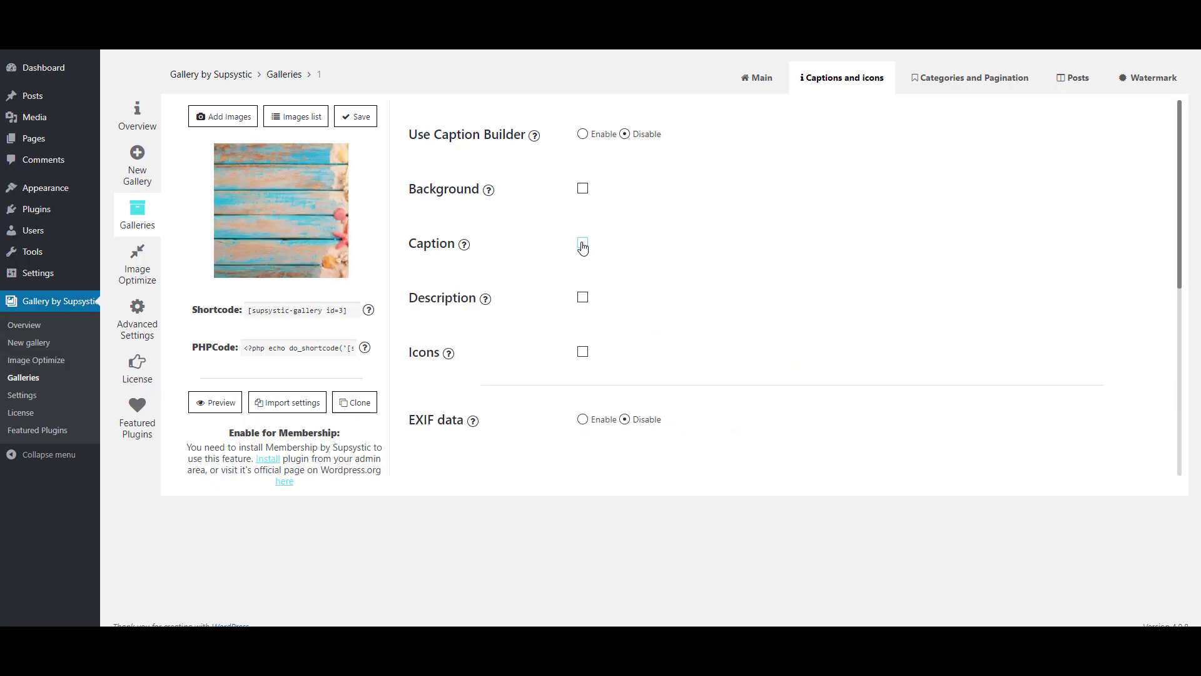
click(583, 298)
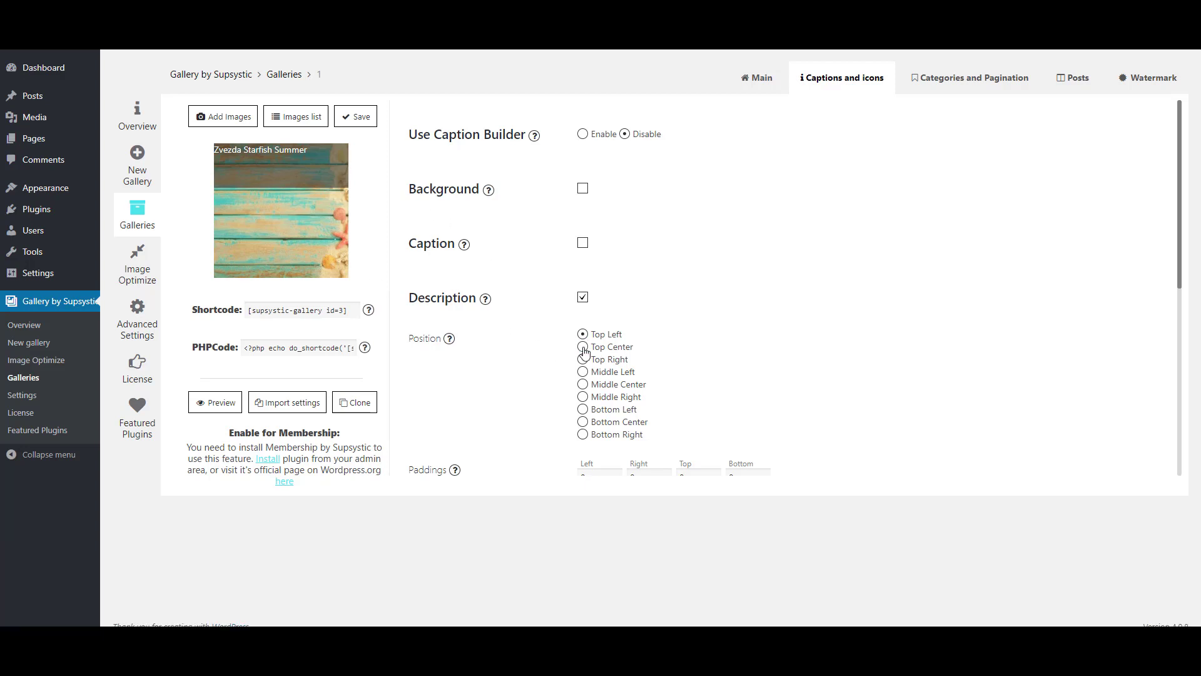
scroll(601, 350, down, 1)
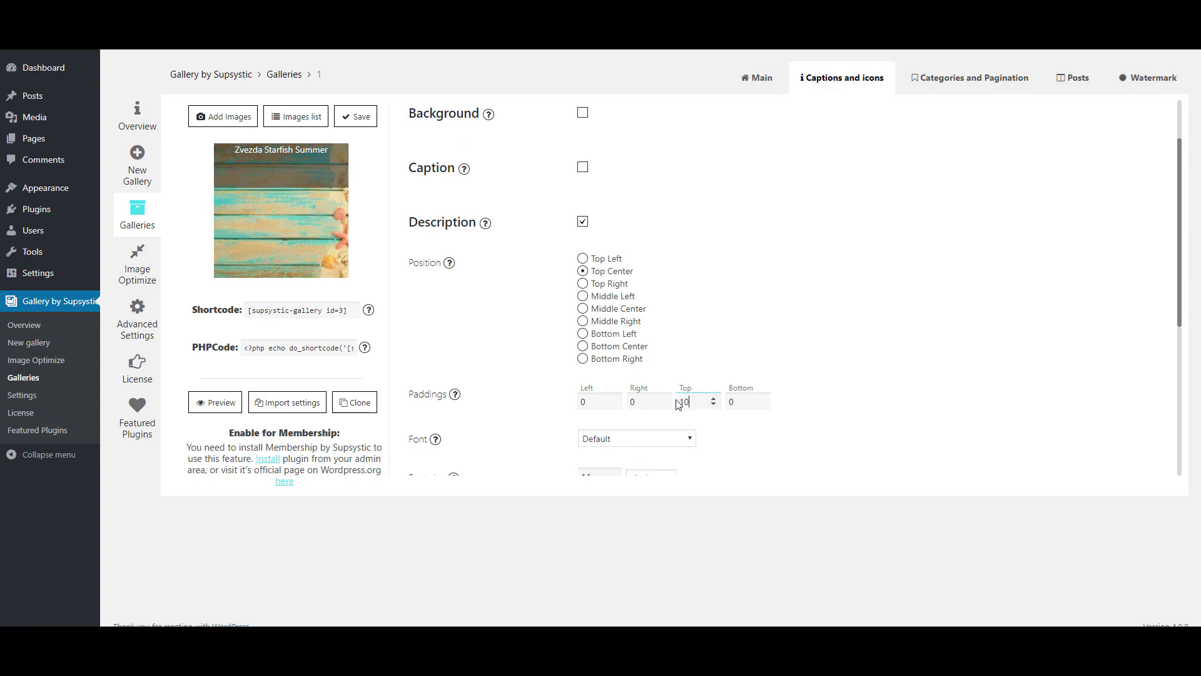
click(359, 119)
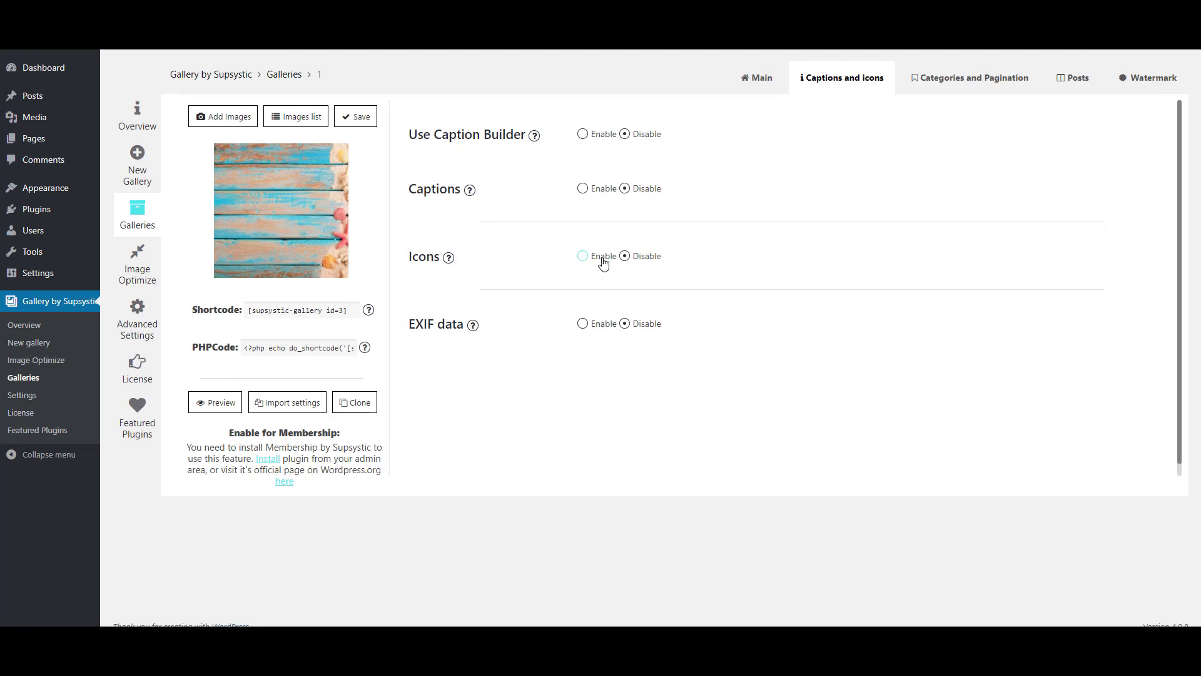
- Enable thumbnail icons with the animation effect in the third row, third column, and test the woman's portrait pop-up on the published page
click(603, 261)
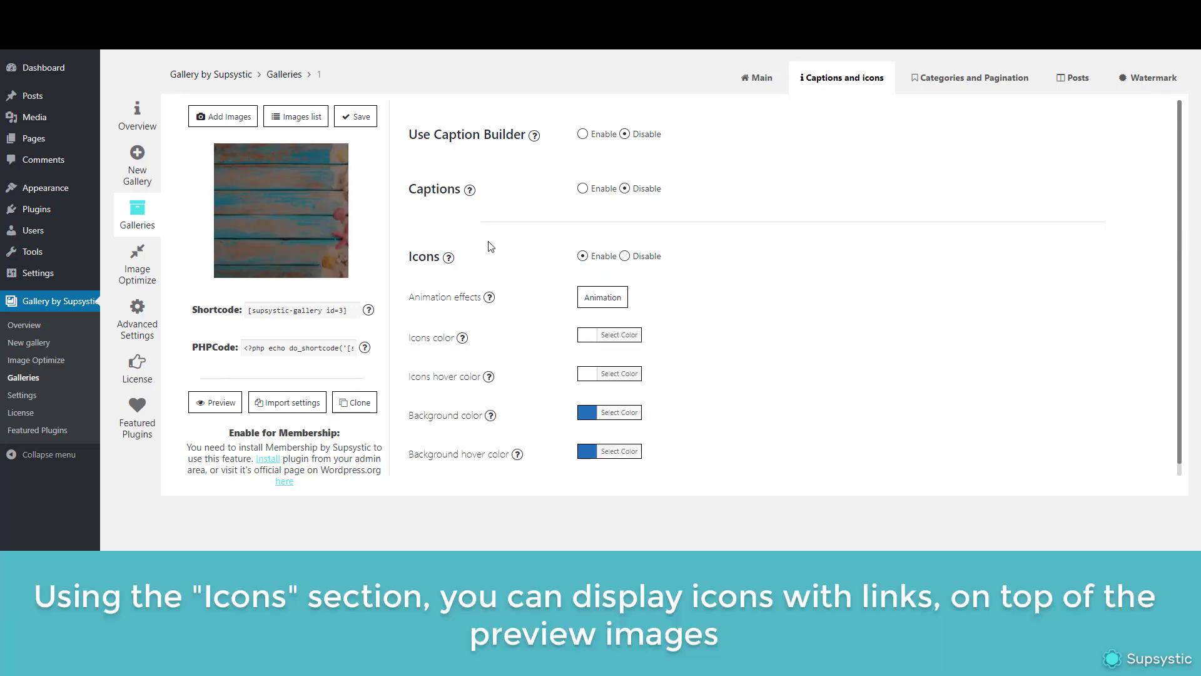
click(603, 301)
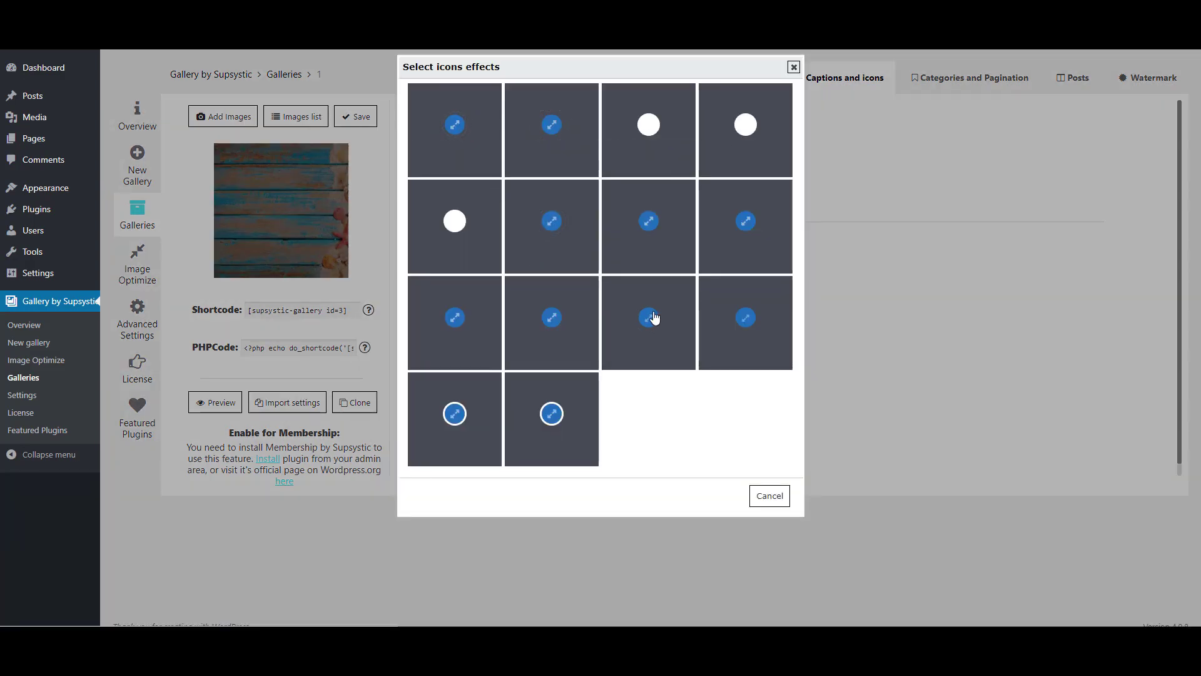
click(654, 319)
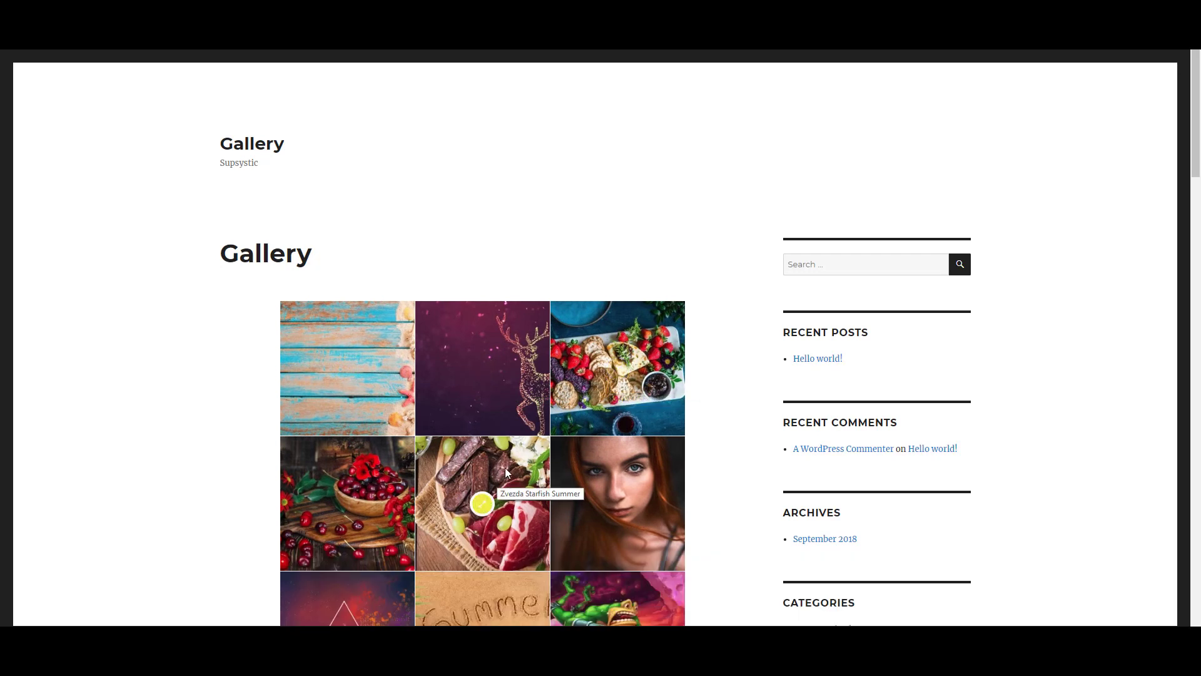
click(613, 510)
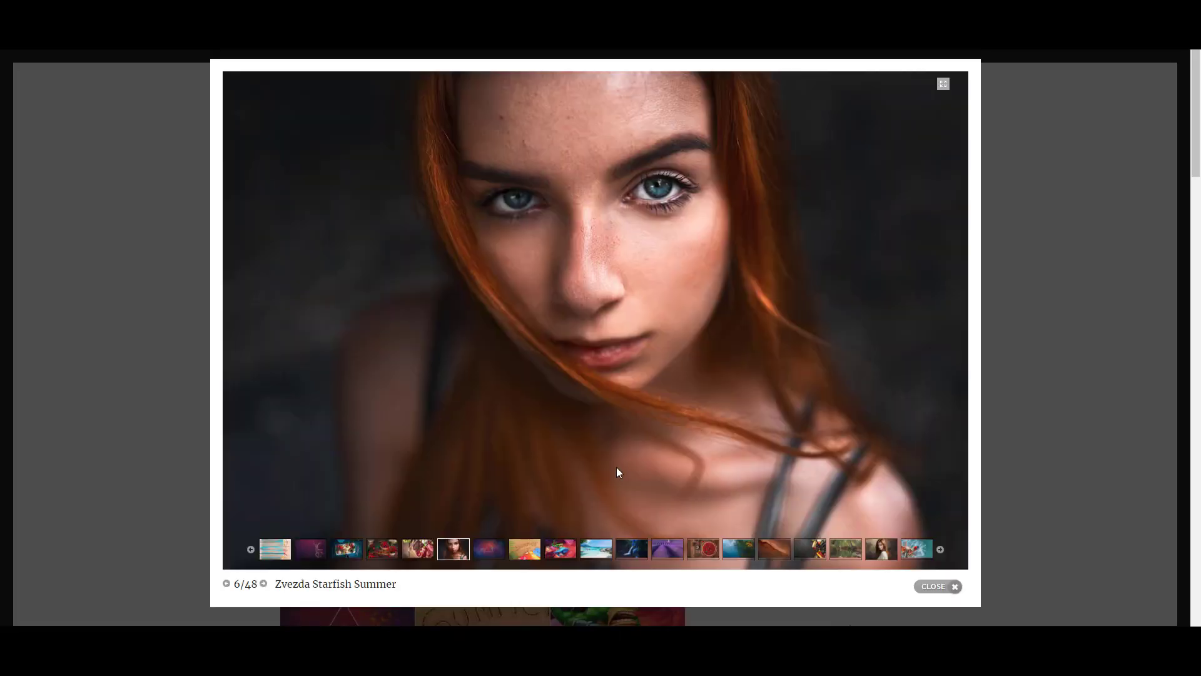
click(1000, 235)
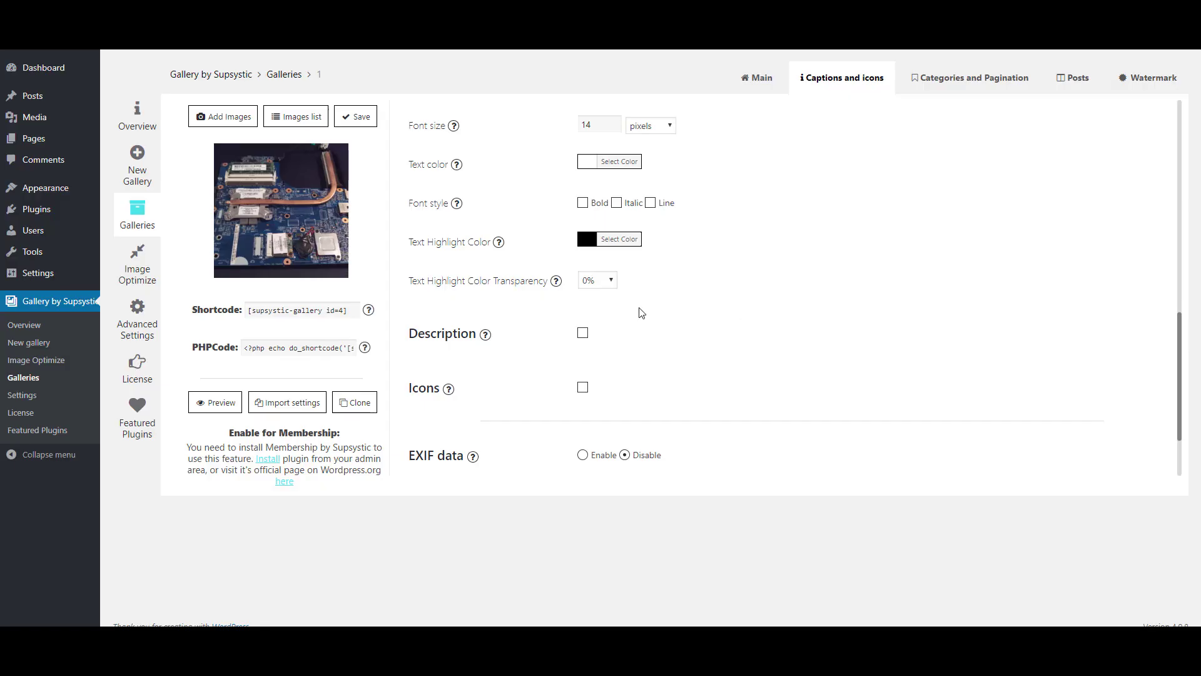
- Enable EXIF data for the circuit-board gallery and show it as caption, as description and in the pop-up window
click(582, 455)
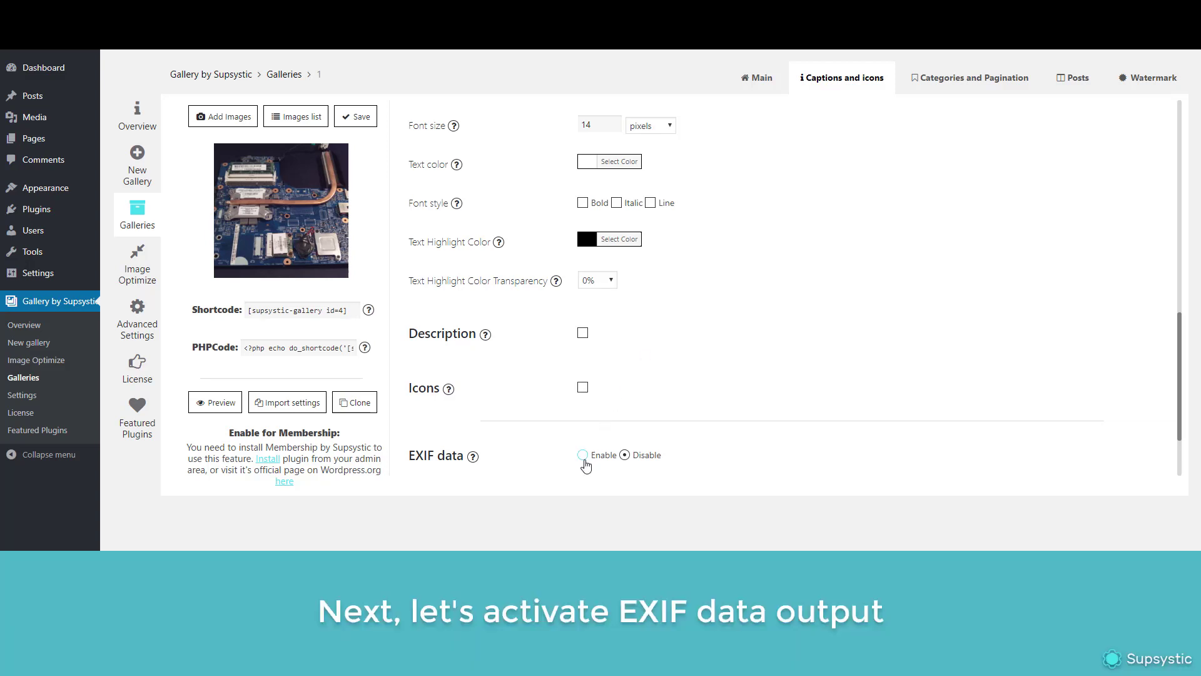
scroll(589, 458, down, 3)
scroll(672, 284, down, 5)
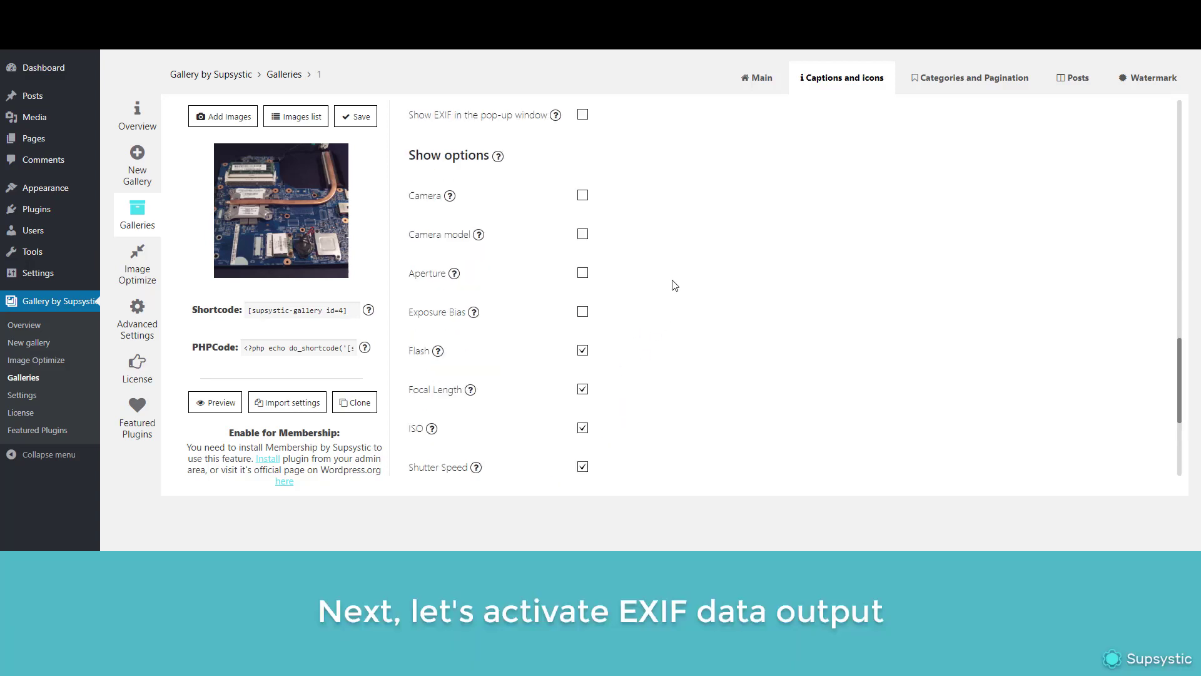
scroll(585, 207, up, 4)
click(582, 298)
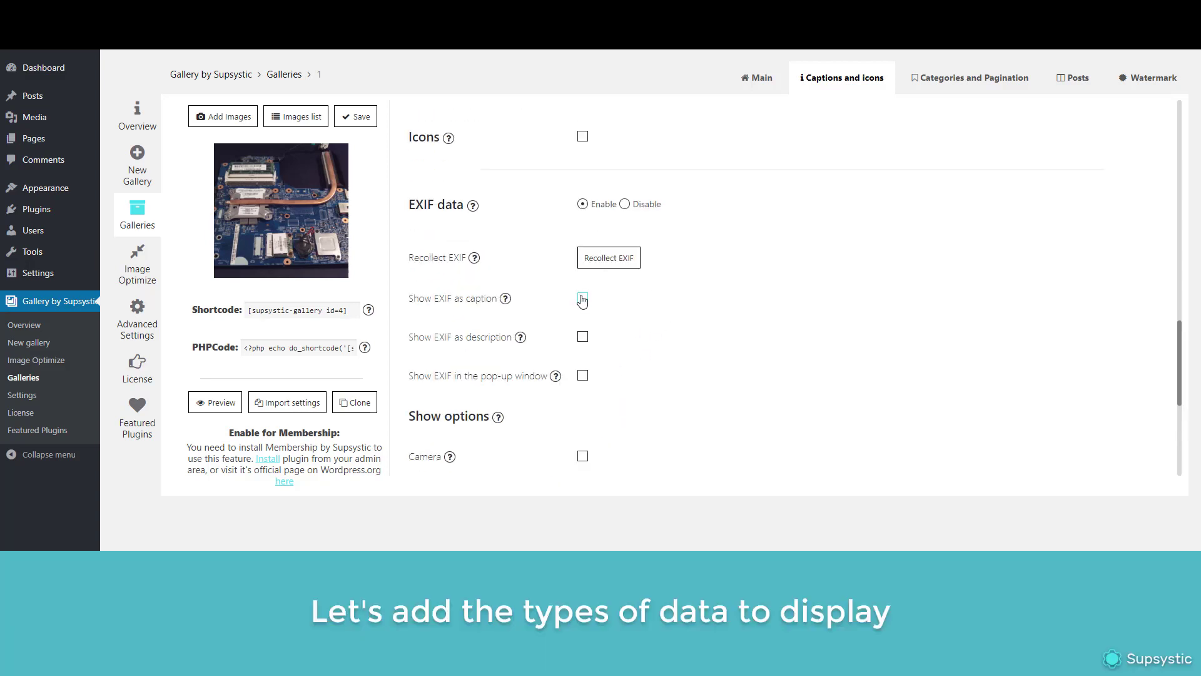
click(582, 337)
click(582, 375)
- Add Camera, Camera model, Aperture and Exposure Bias to the displayed EXIF data
scroll(621, 380, down, 1)
scroll(622, 380, down, 1)
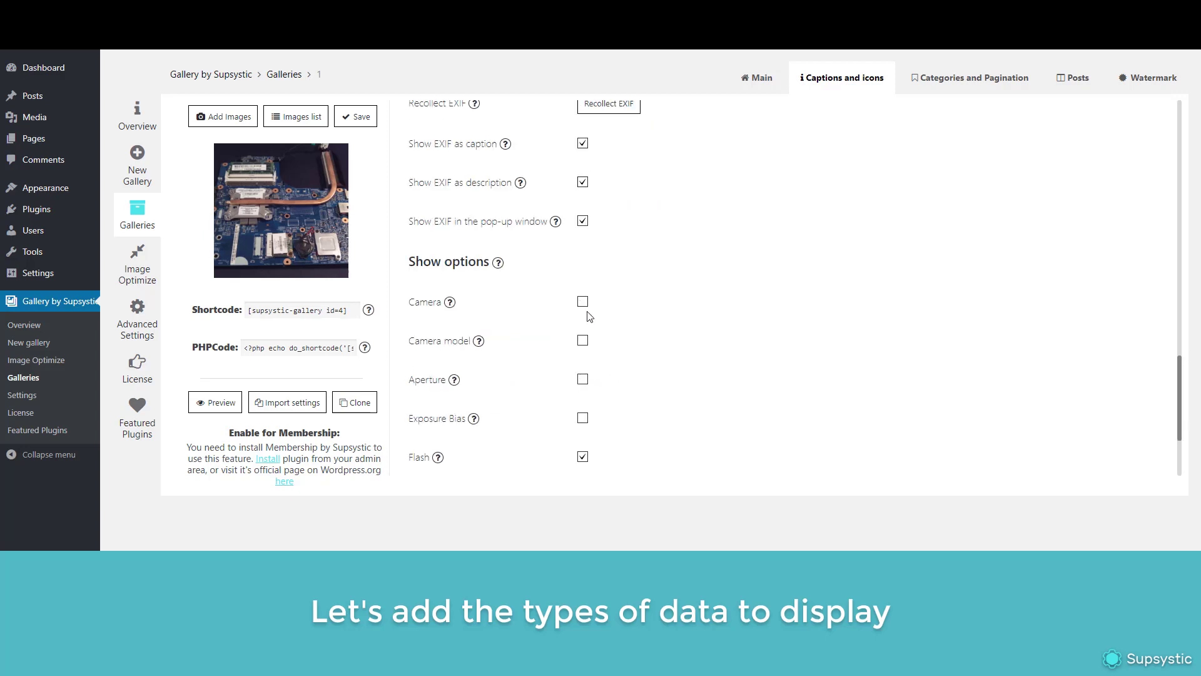
click(583, 302)
click(583, 340)
click(583, 379)
click(583, 416)
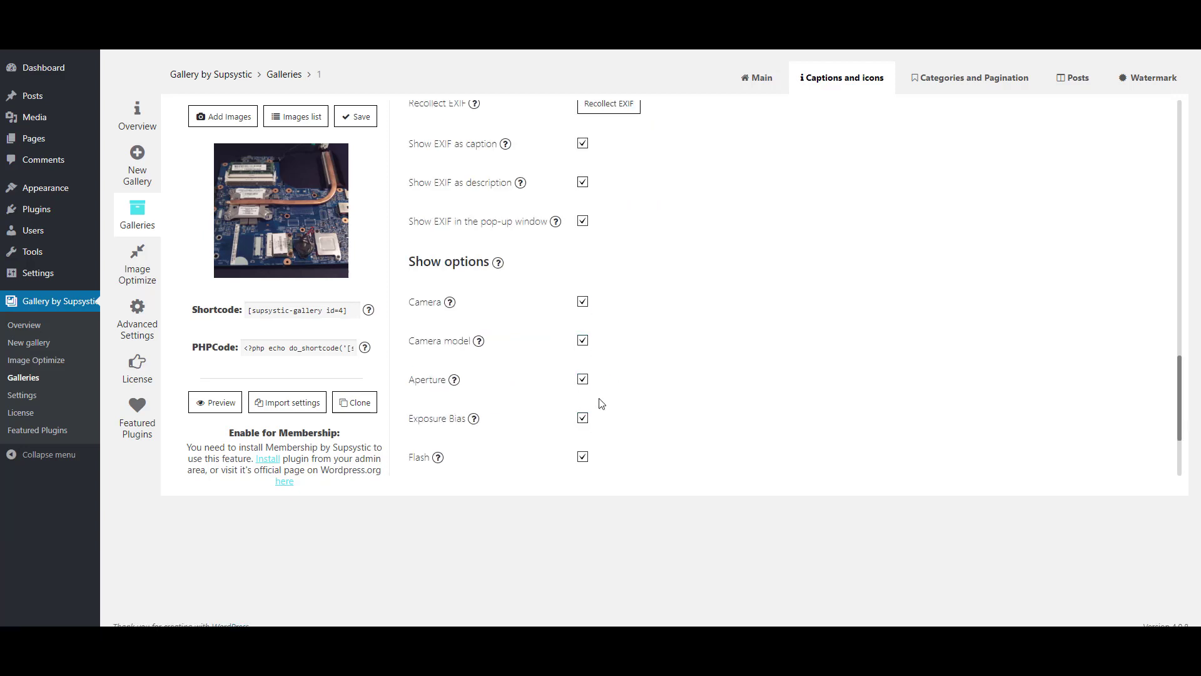
scroll(602, 402, down, 2)
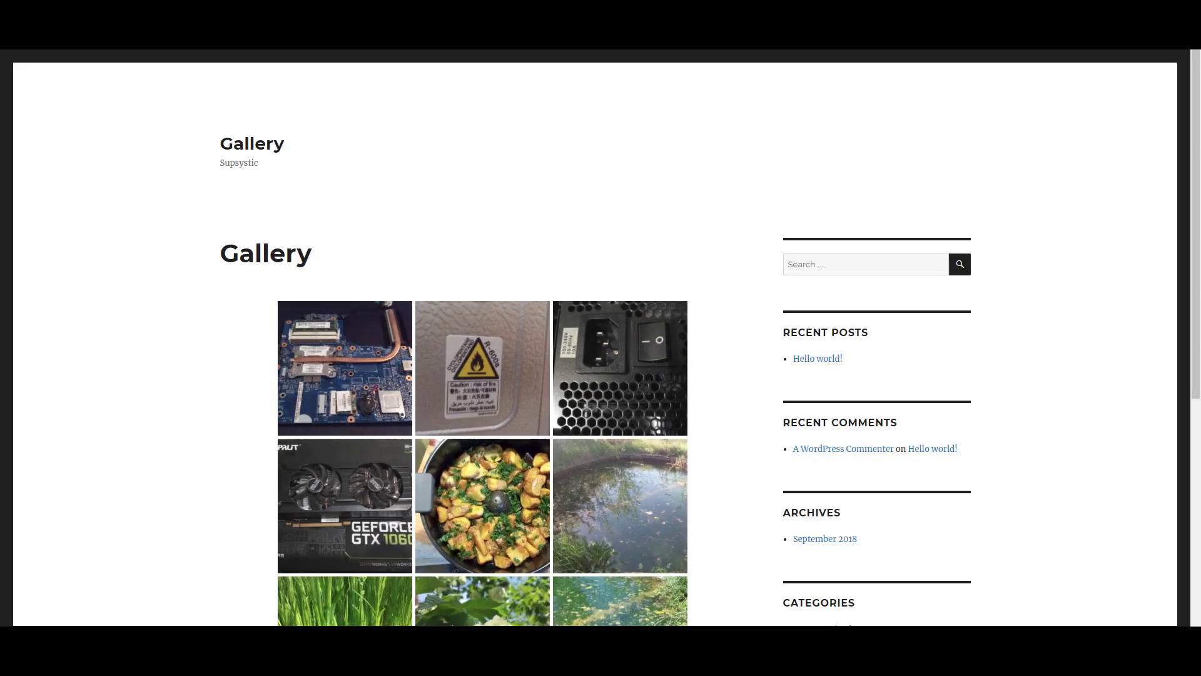
- Examine the EXIF captions of several images throughout the published gallery
mouse_move(338, 365)
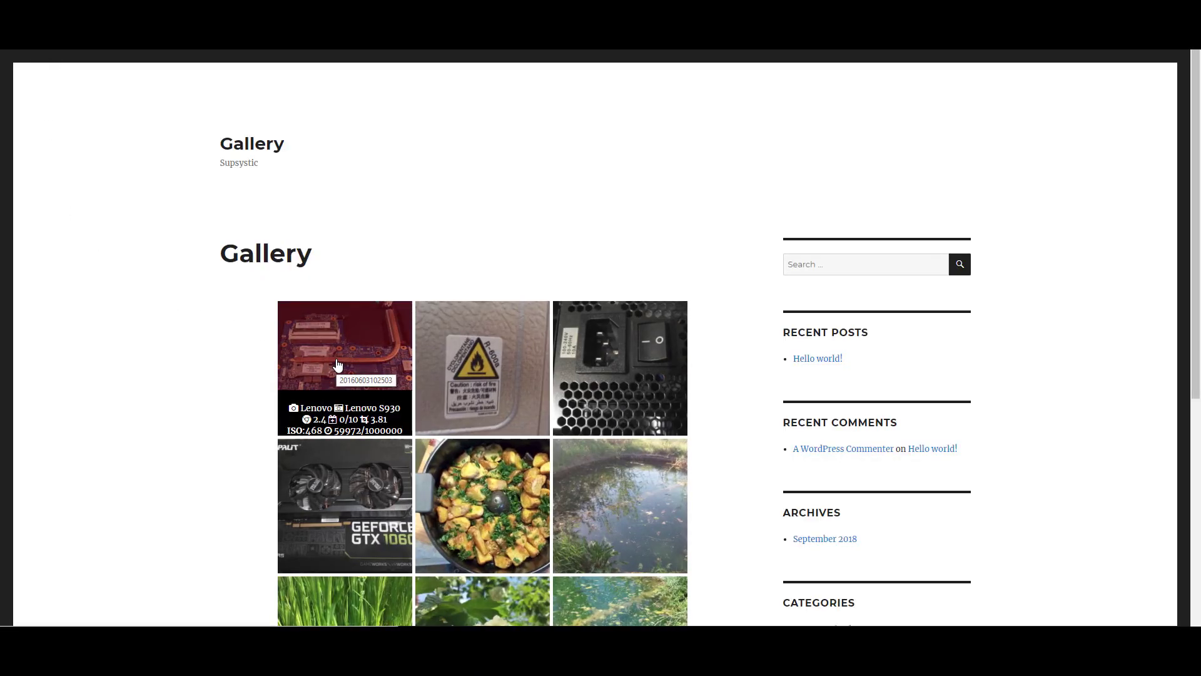
mouse_move(612, 388)
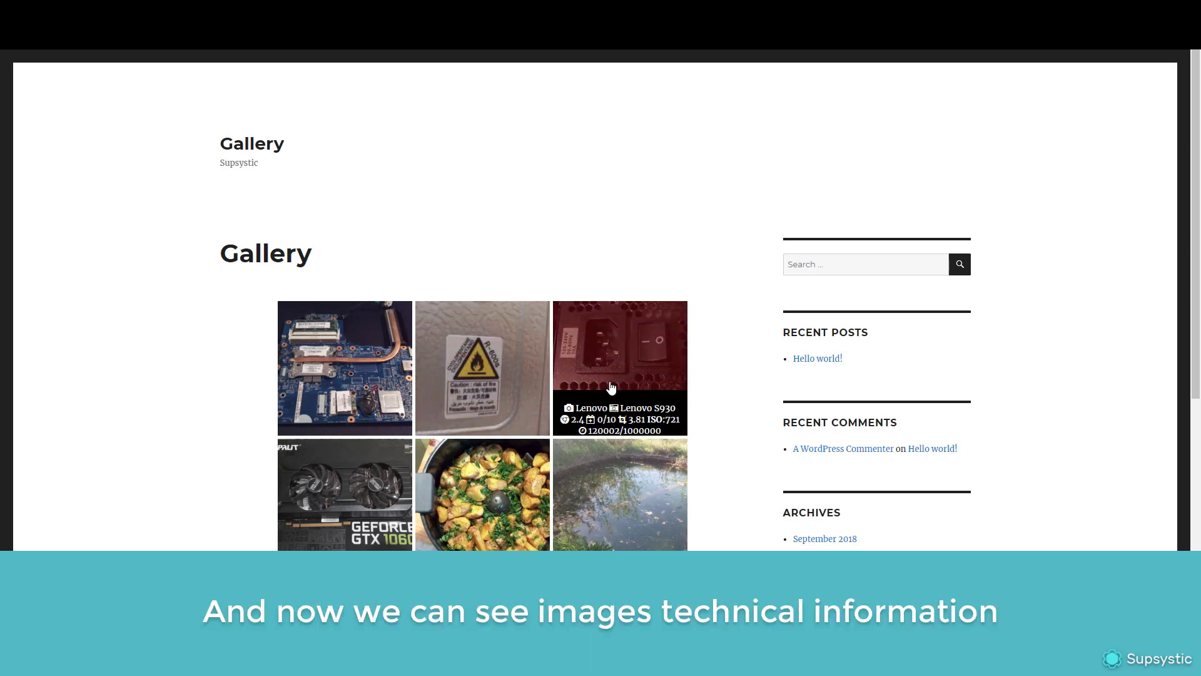
mouse_move(617, 491)
scroll(616, 491, down, 1)
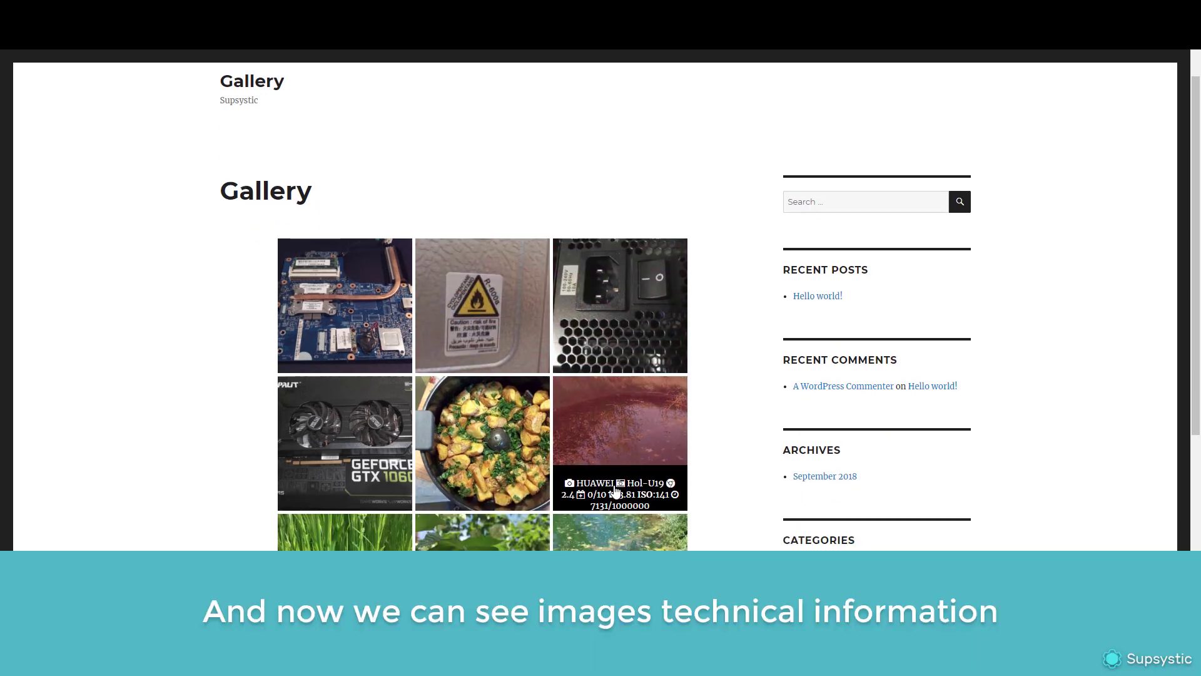
scroll(615, 493, down, 2)
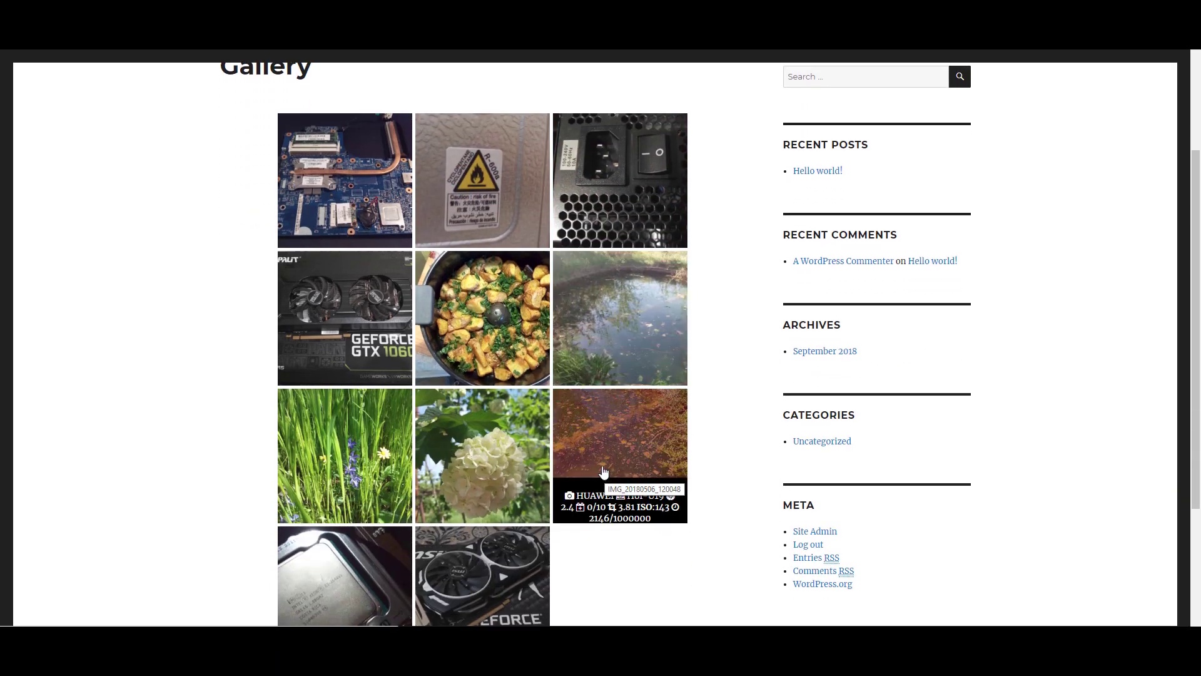
mouse_move(493, 457)
scroll(350, 438, down, 3)
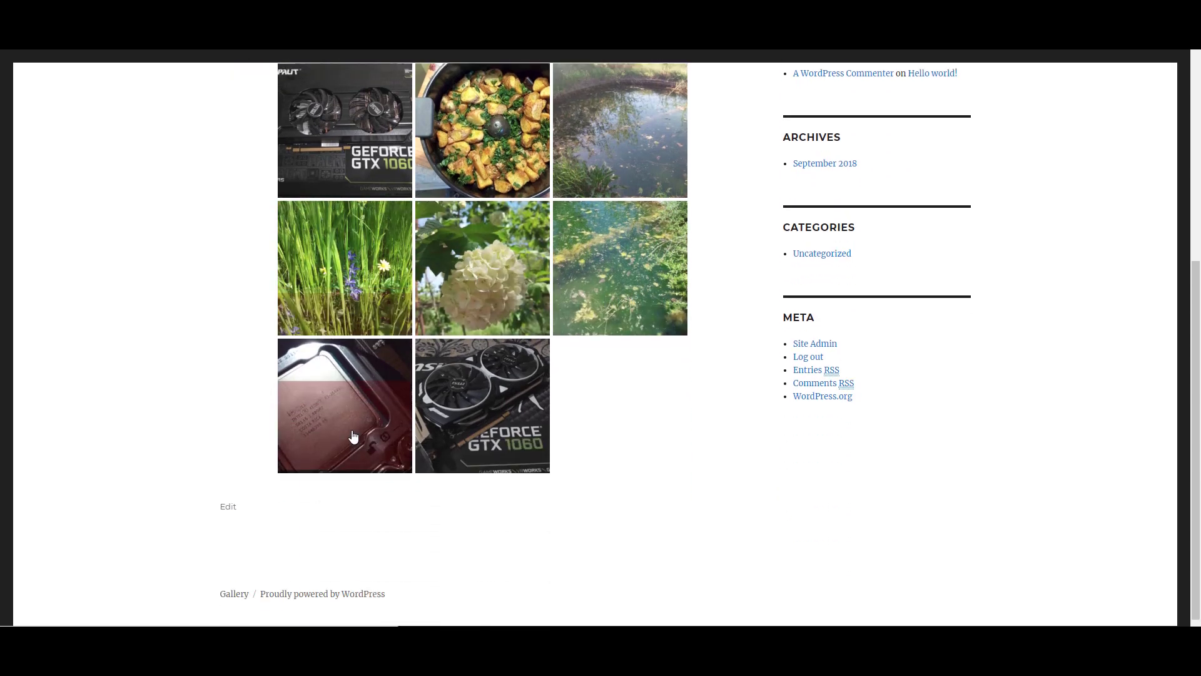
- Open the circuit-board image's pop-up, browse through several following images to check their EXIF data, and close it
scroll(501, 421, up, 6)
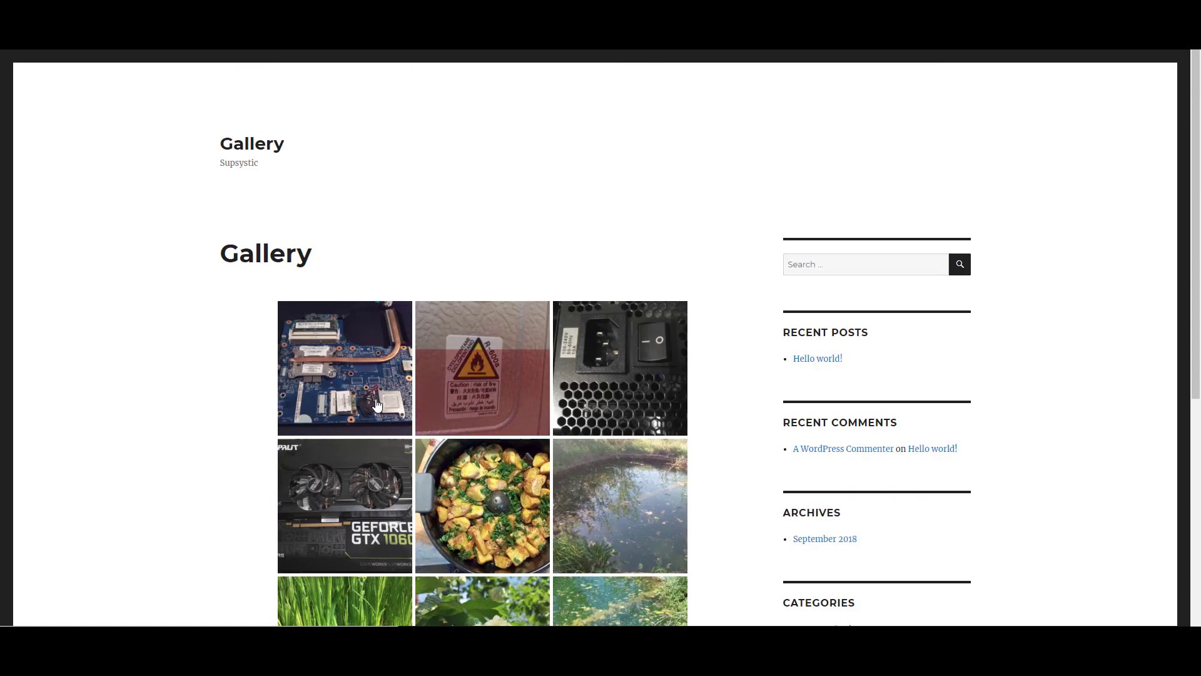
click(361, 383)
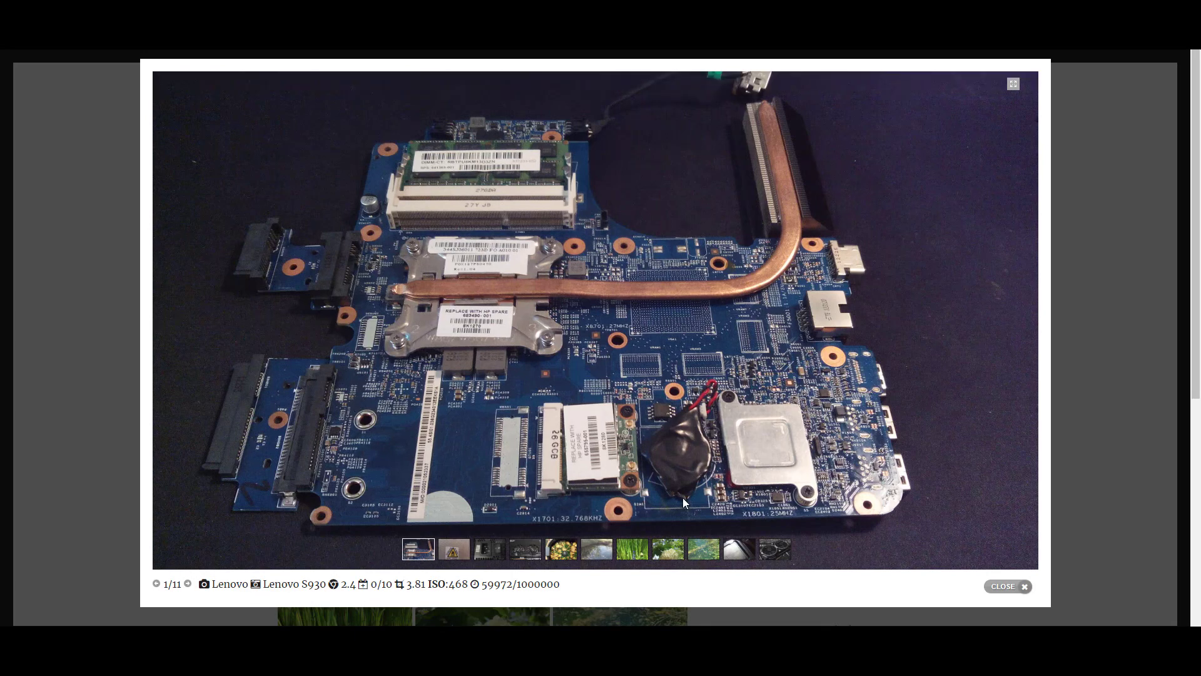
click(1020, 319)
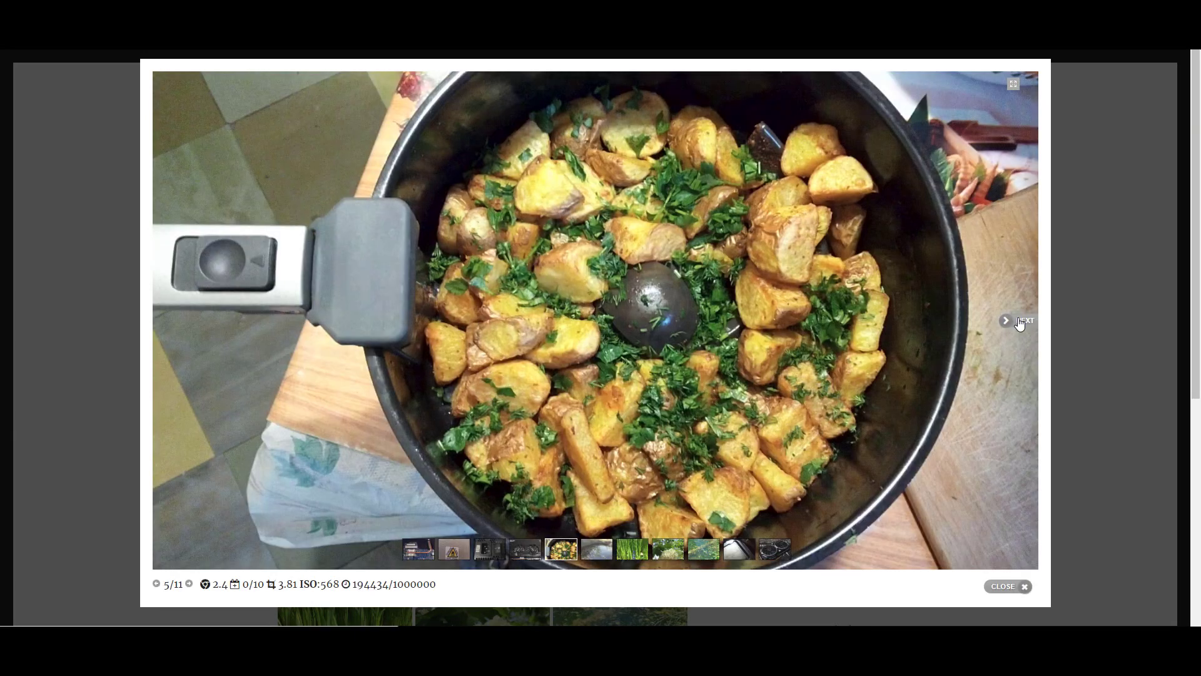
click(1113, 267)
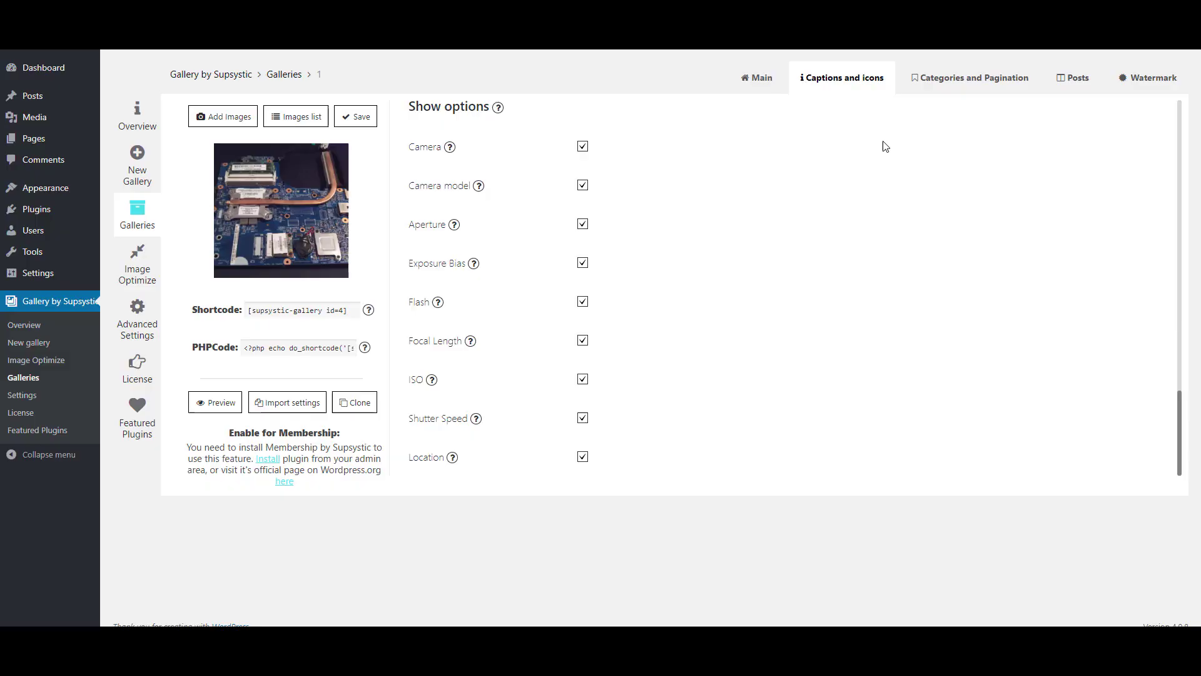
- Enable categories for the circuit-board gallery and save its settings
click(952, 84)
click(583, 135)
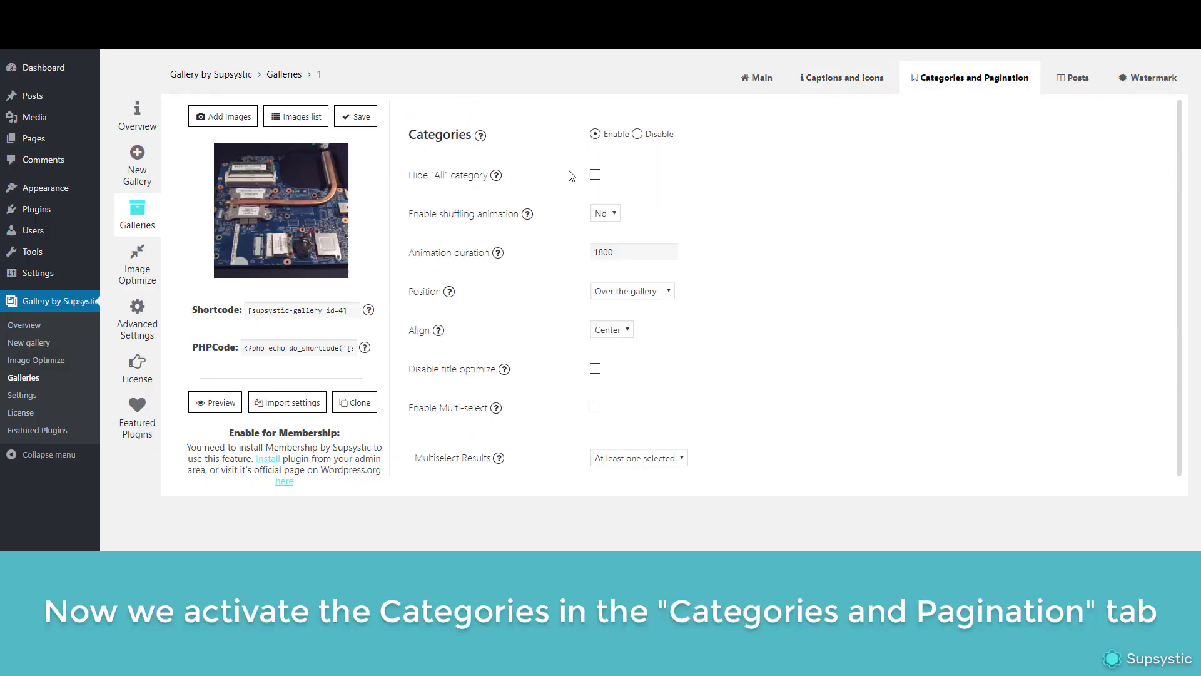
click(338, 114)
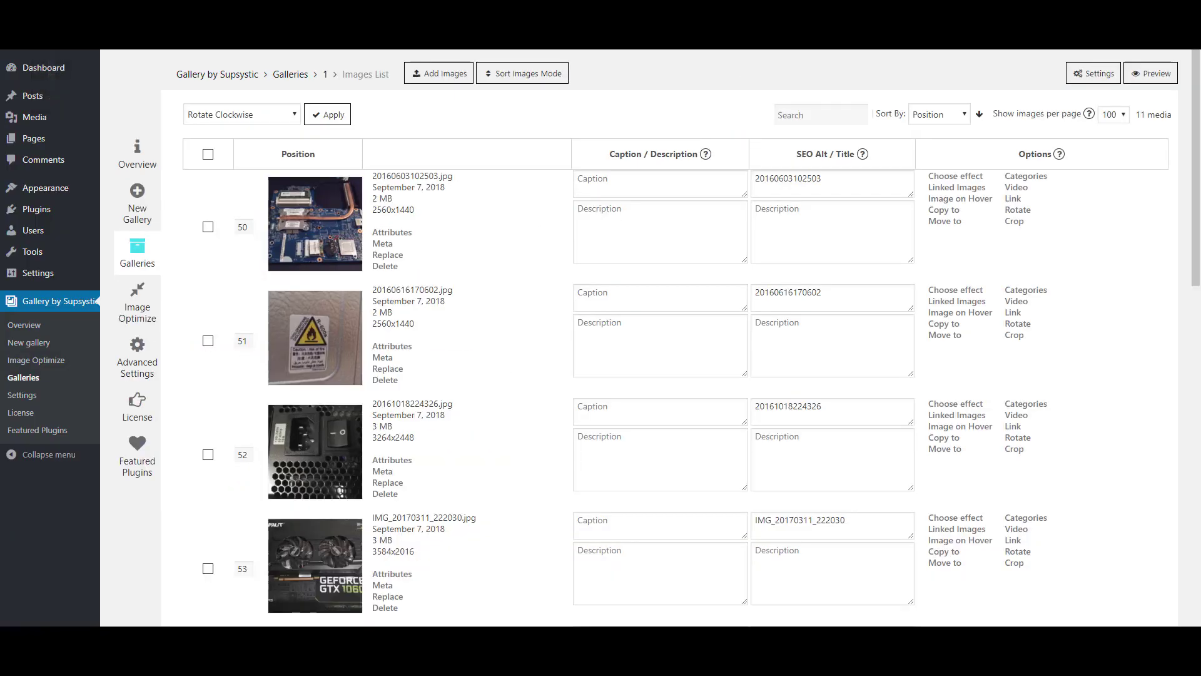
- Add the category 111 to the circuit-board and warning-label images in the gallery's images list
click(1028, 178)
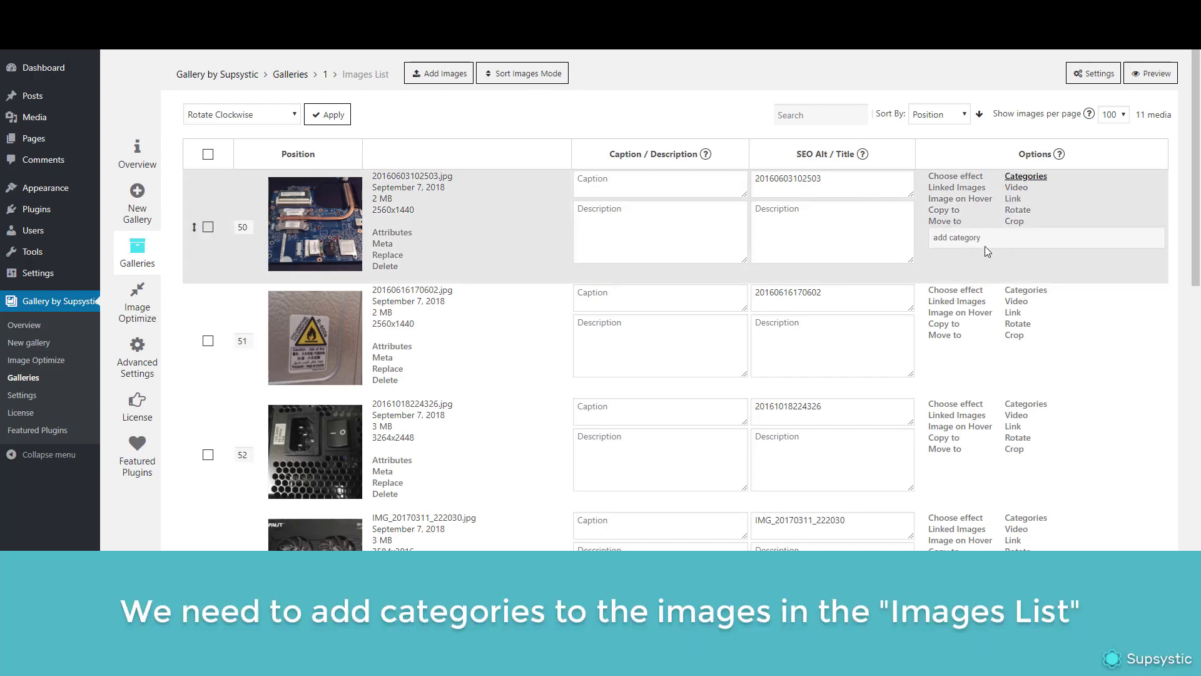
text(111)
key(Return)
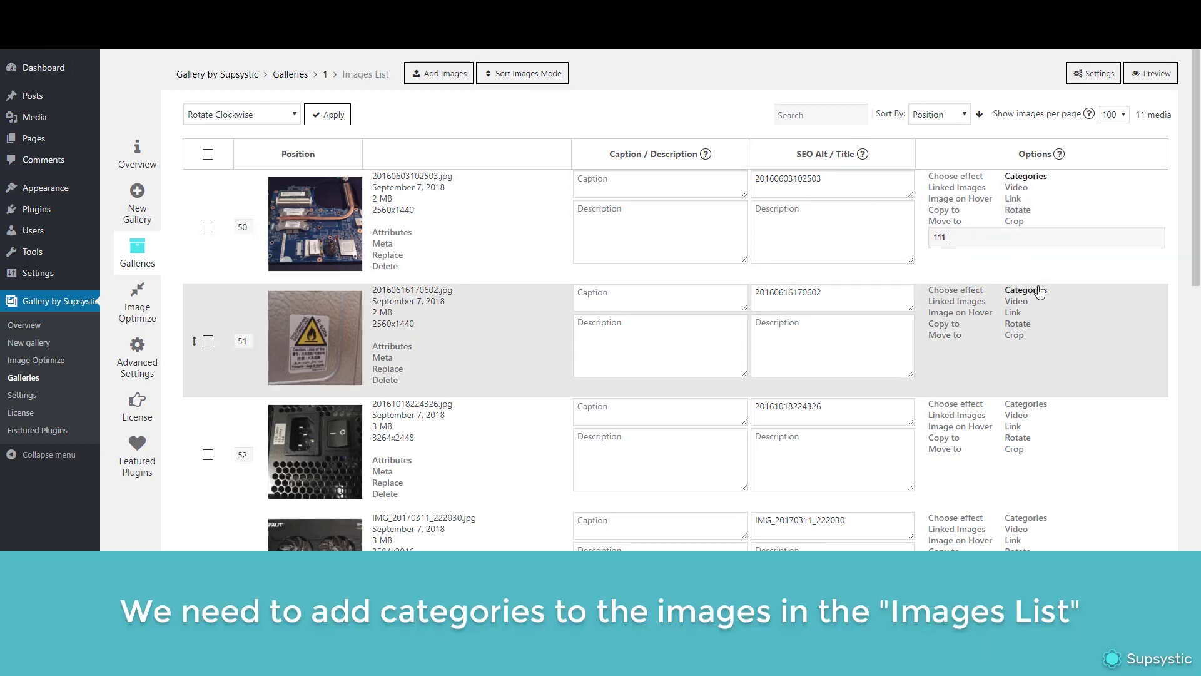
click(1026, 290)
text(111)
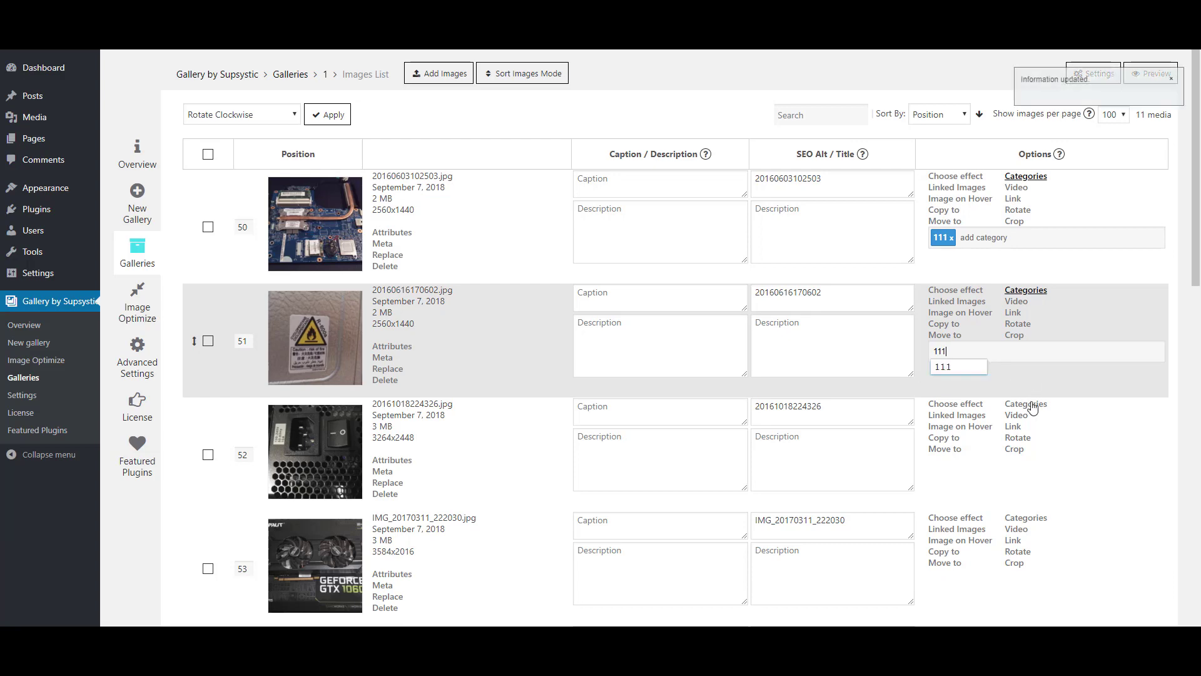
key(Return)
- Add the category 222 to the power-socket, boxed graphics card and fried-potato images
click(1033, 406)
text(222)
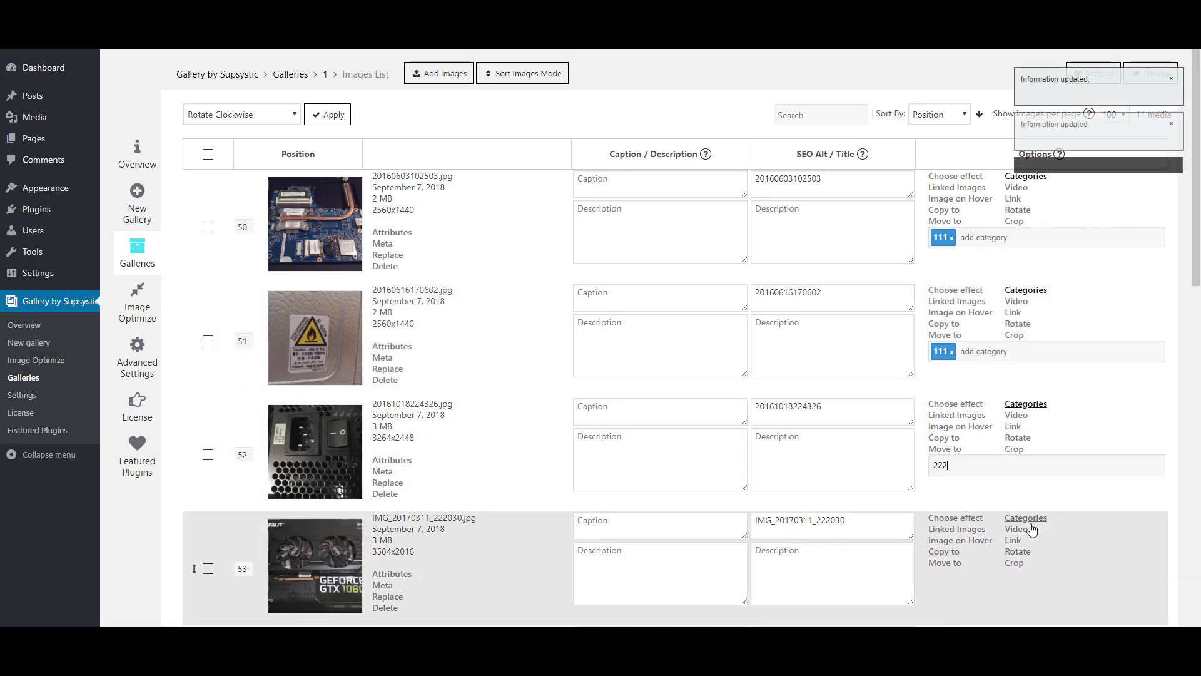
key(Return)
click(1027, 519)
text(222)
scroll(1014, 560, down, 2)
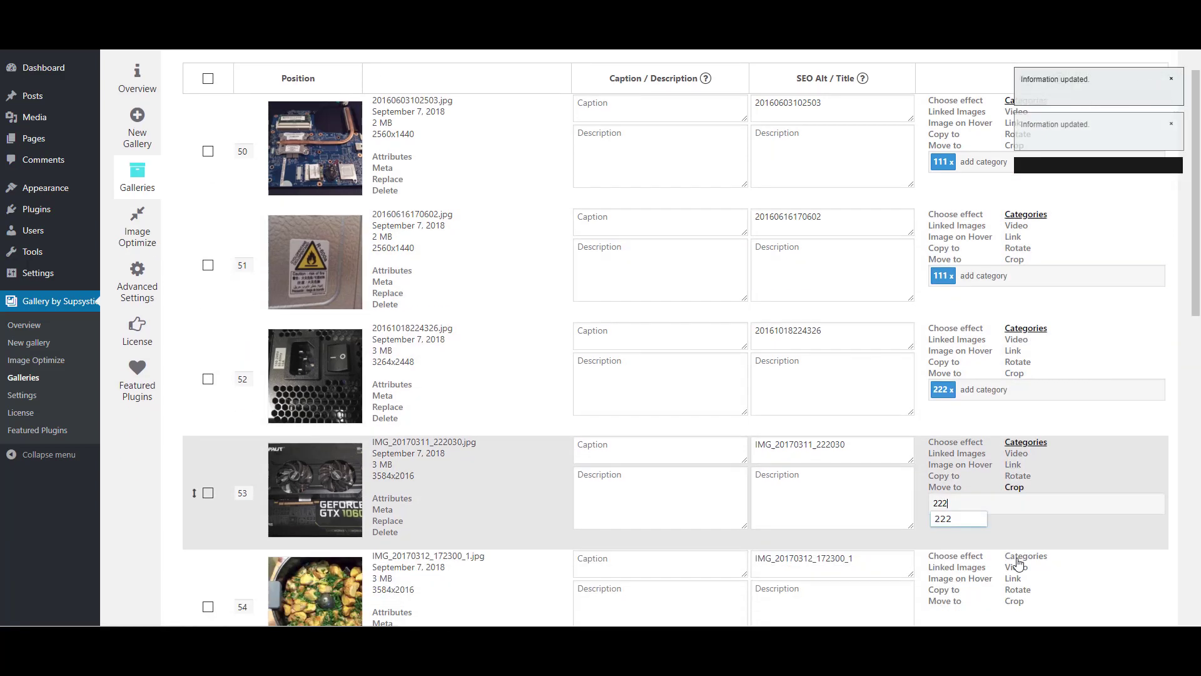
key(Return)
click(1028, 510)
text(222)
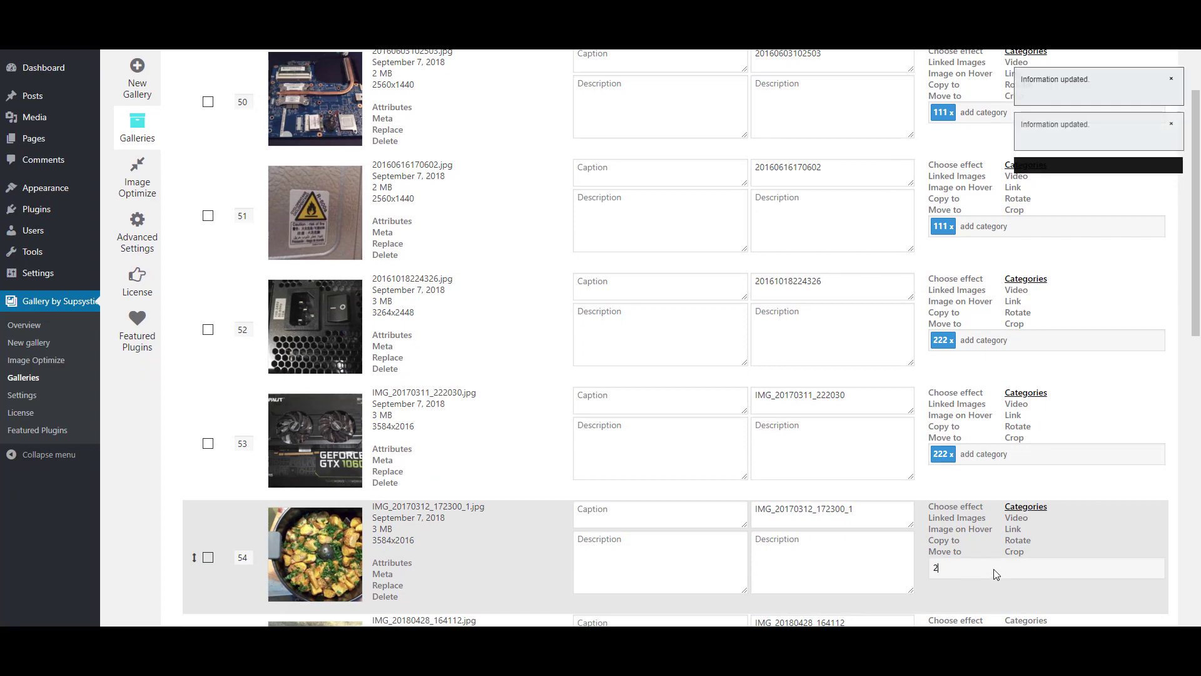
scroll(996, 563, down, 3)
key(Return)
- Add the category 333 to the pond, tall-grass and white-flower images
click(1026, 433)
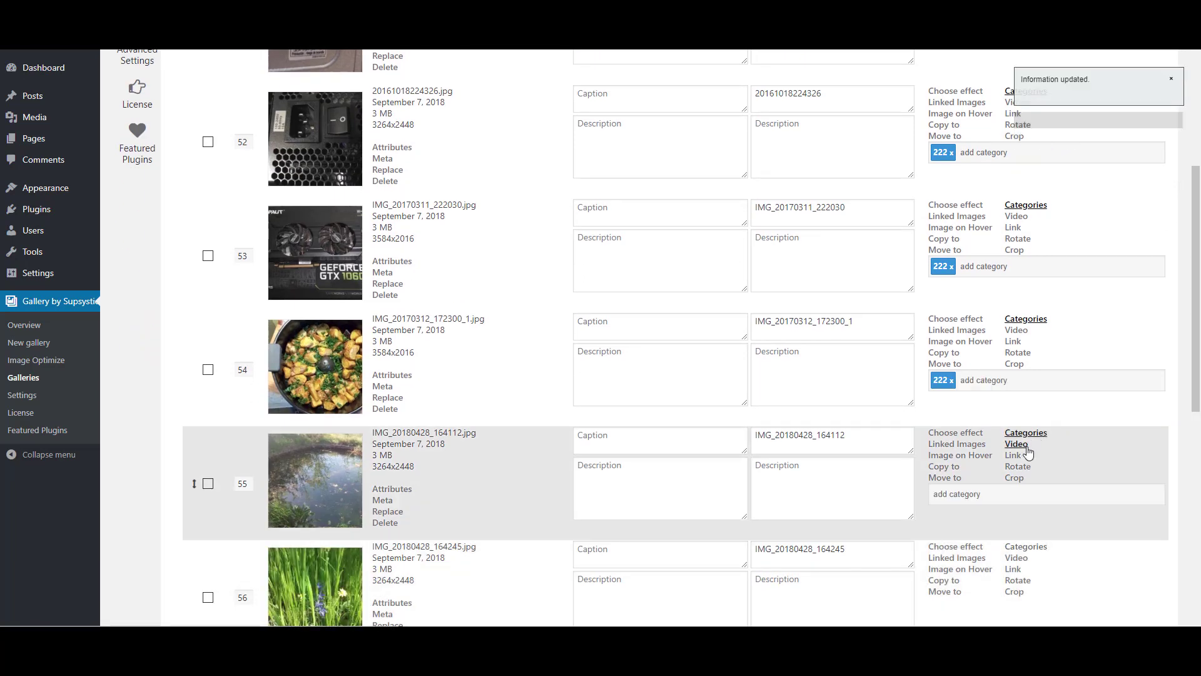
text(333)
key(Return)
scroll(1025, 495, down, 1)
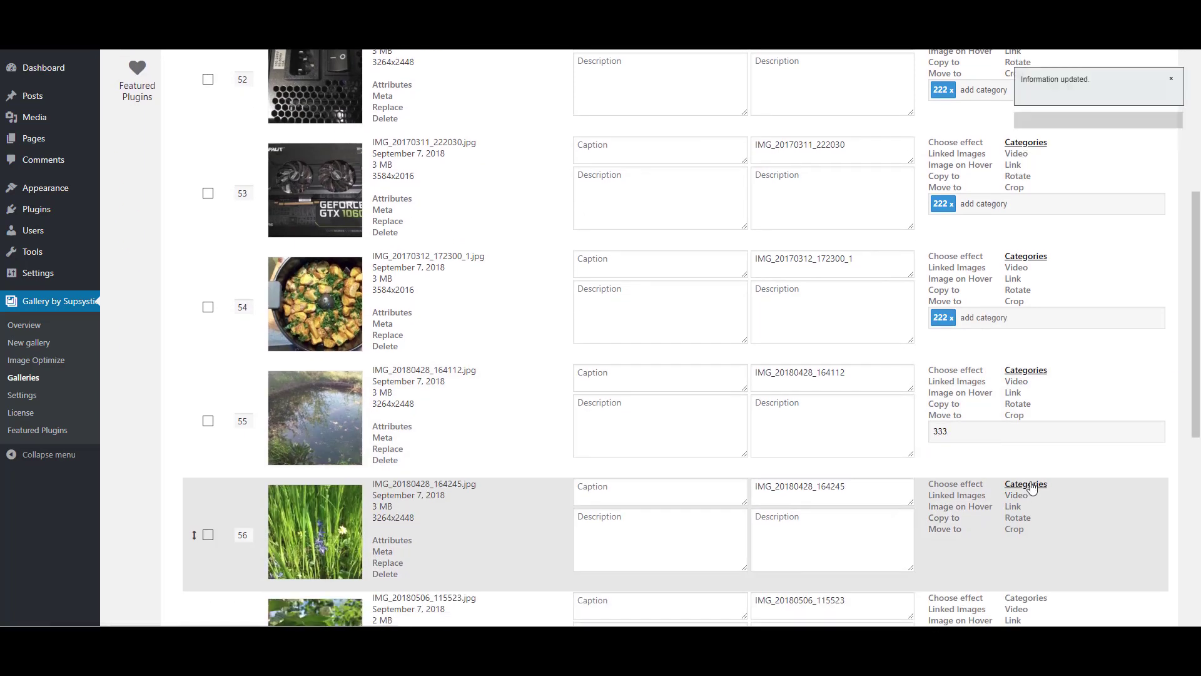
click(1026, 484)
scroll(1020, 476, down, 2)
text(333)
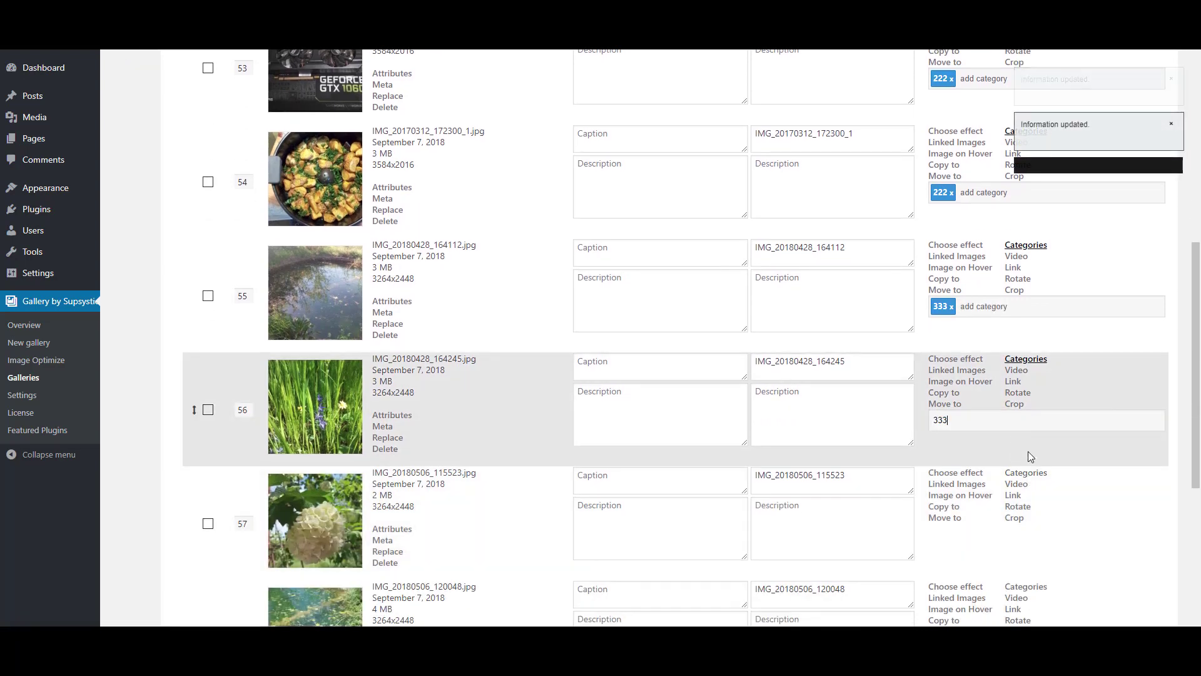
key(Return)
click(1030, 475)
scroll(1026, 463, down, 2)
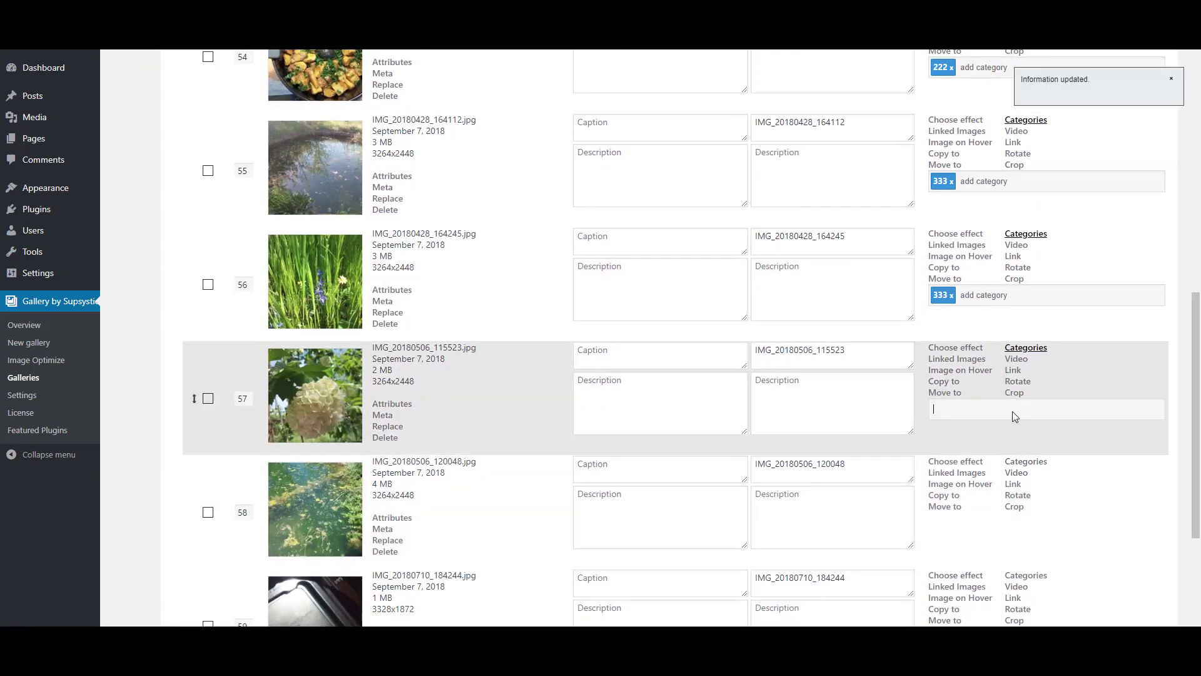
text(333)
scroll(1011, 416, down, 1)
key(Return)
- Add the category 444 to the last three images: the green water, processor and GTX 1060 card
click(1032, 402)
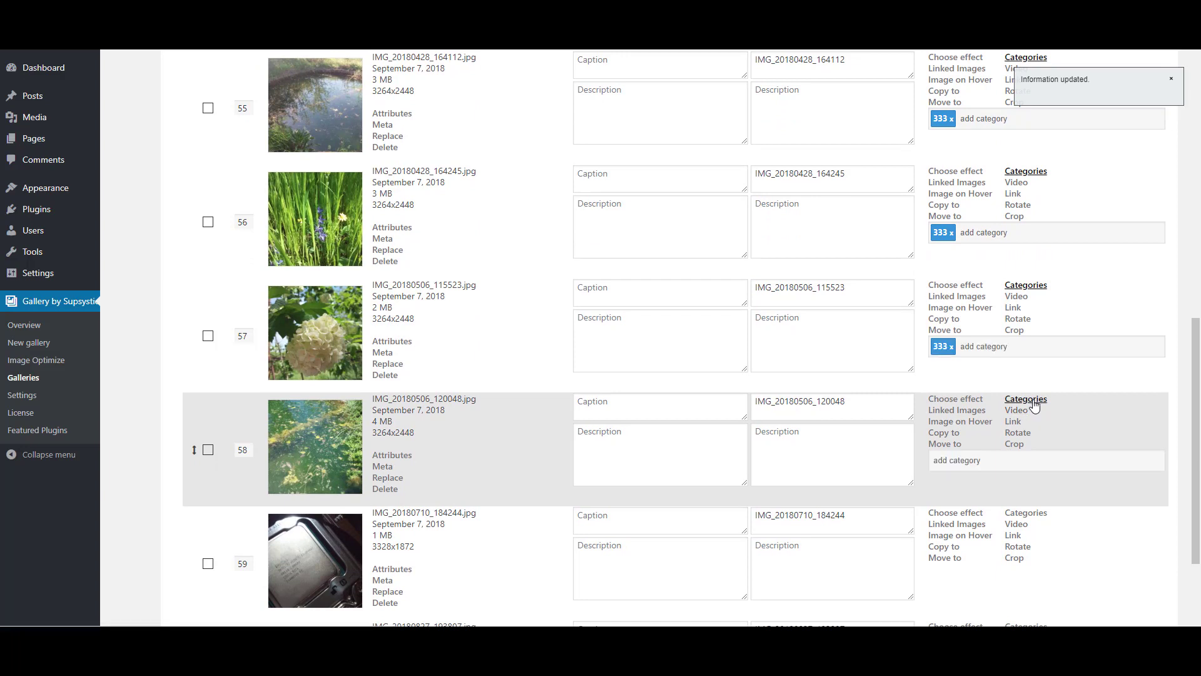
text(444)
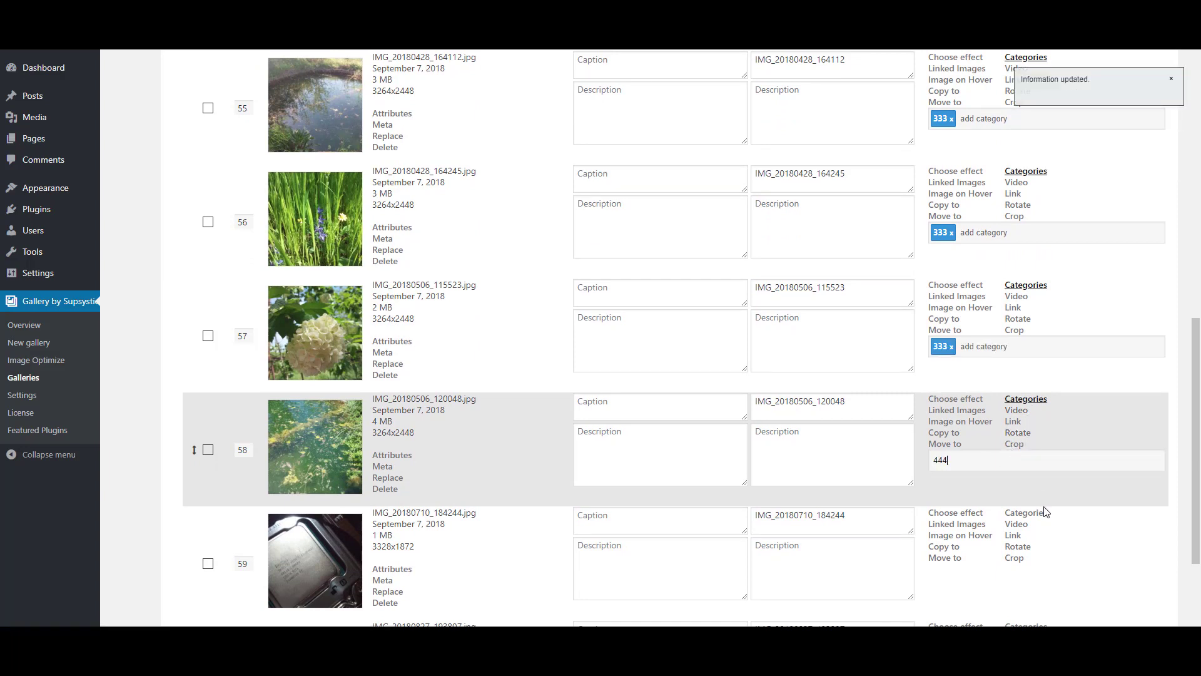
key(Return)
click(1044, 515)
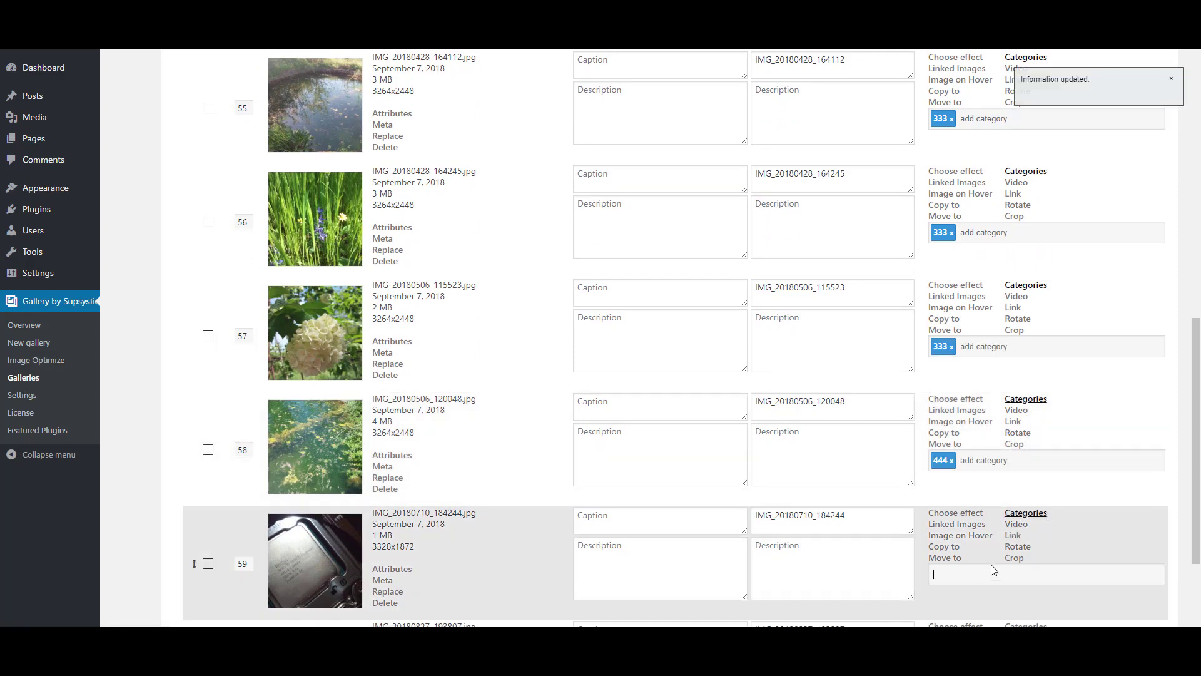
text(444)
key(Return)
scroll(1007, 546, down, 3)
click(987, 530)
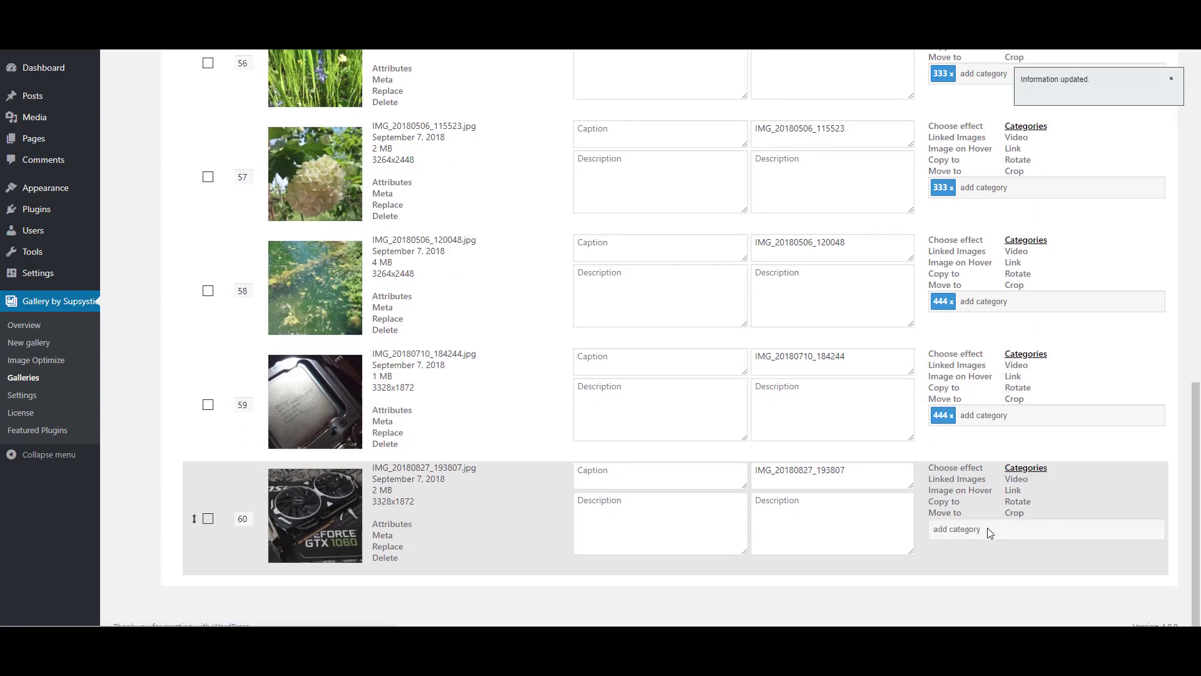
text(444)
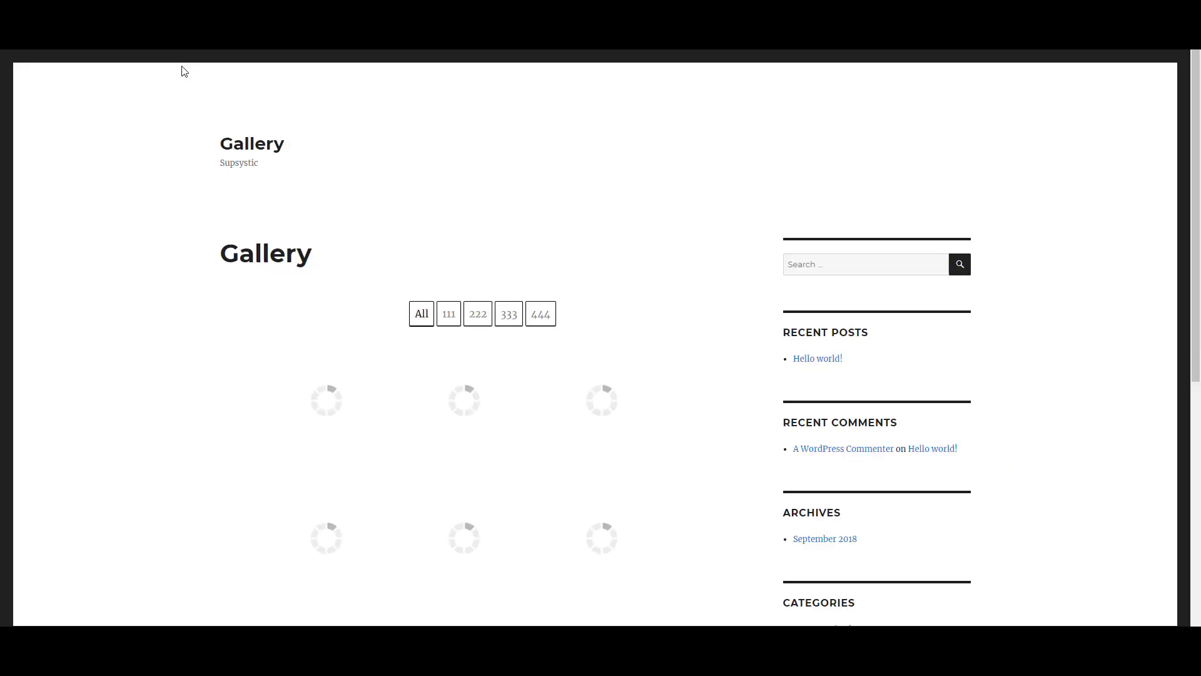
- Filter the published gallery by categories 111, 222, 333 and 444 in turn, and return to all images
scroll(337, 225, down, 6)
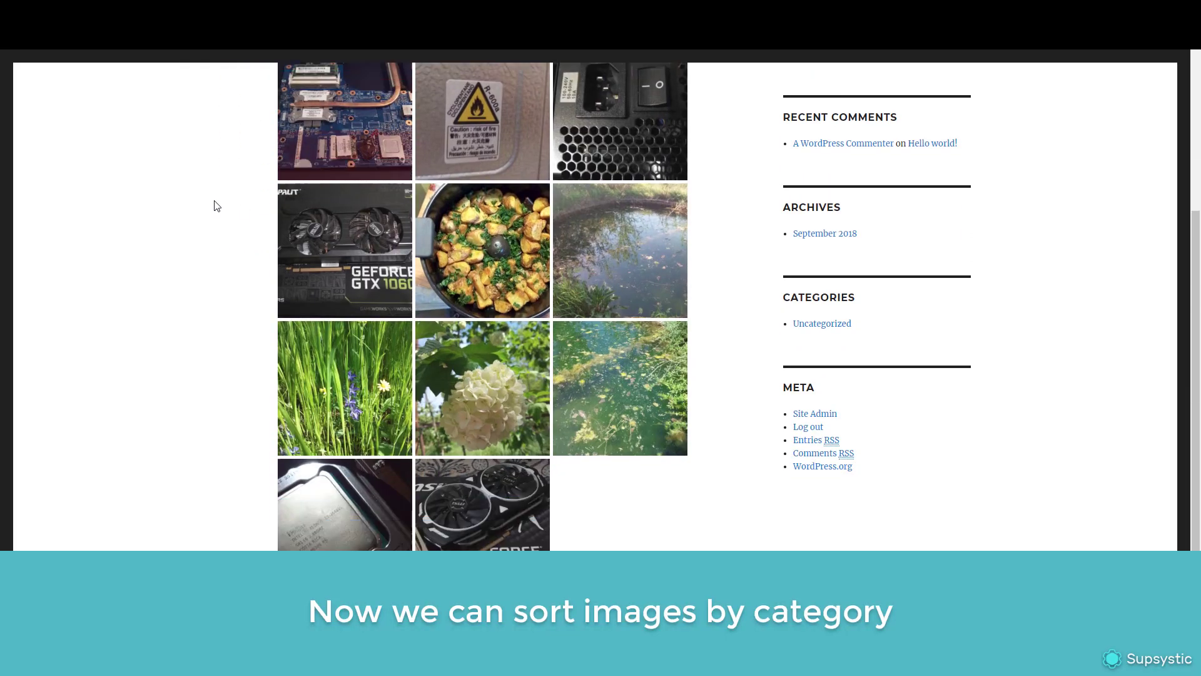
scroll(216, 206, up, 3)
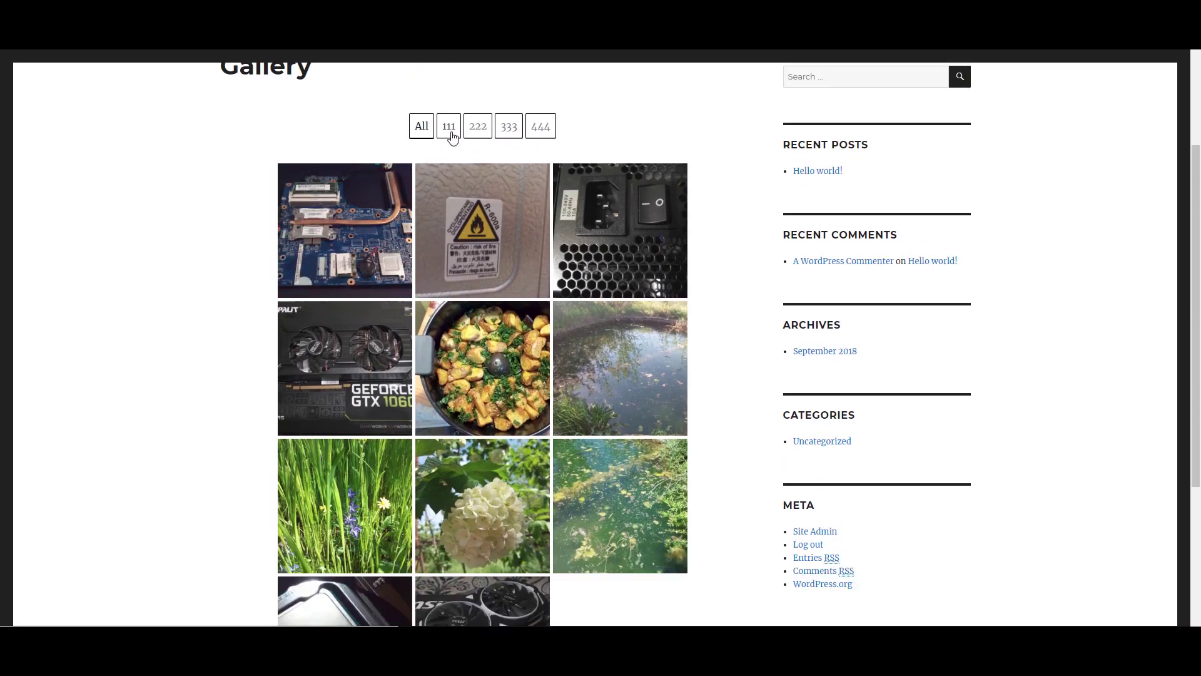
click(451, 132)
click(480, 133)
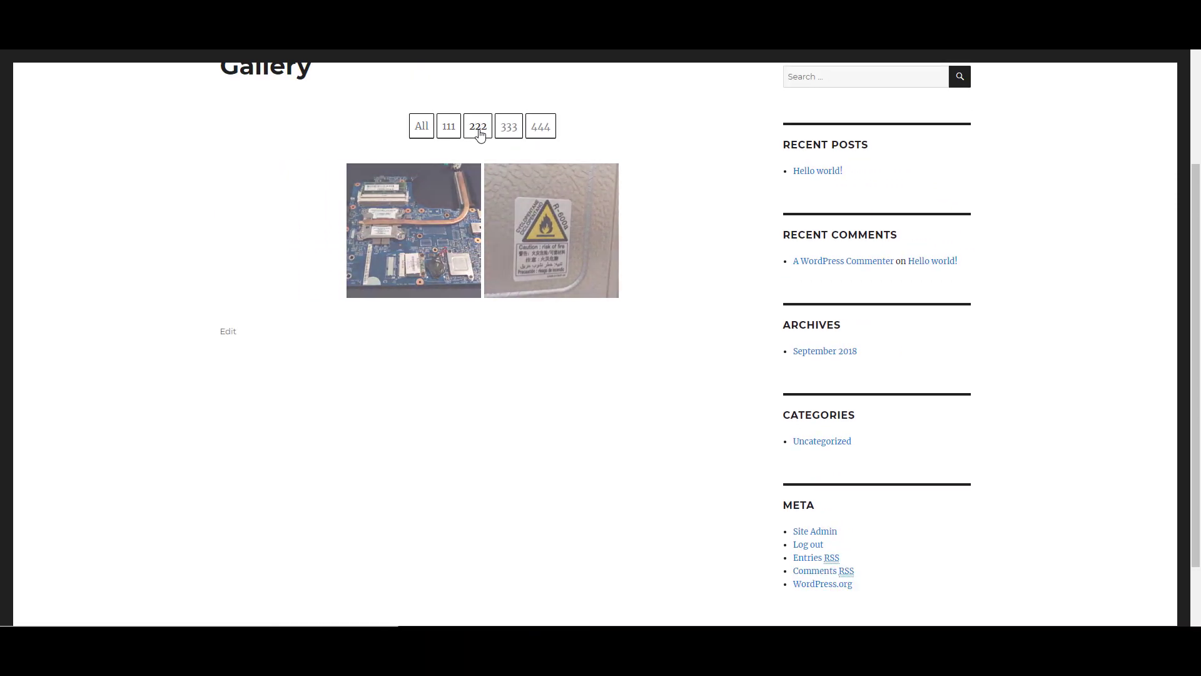
click(511, 133)
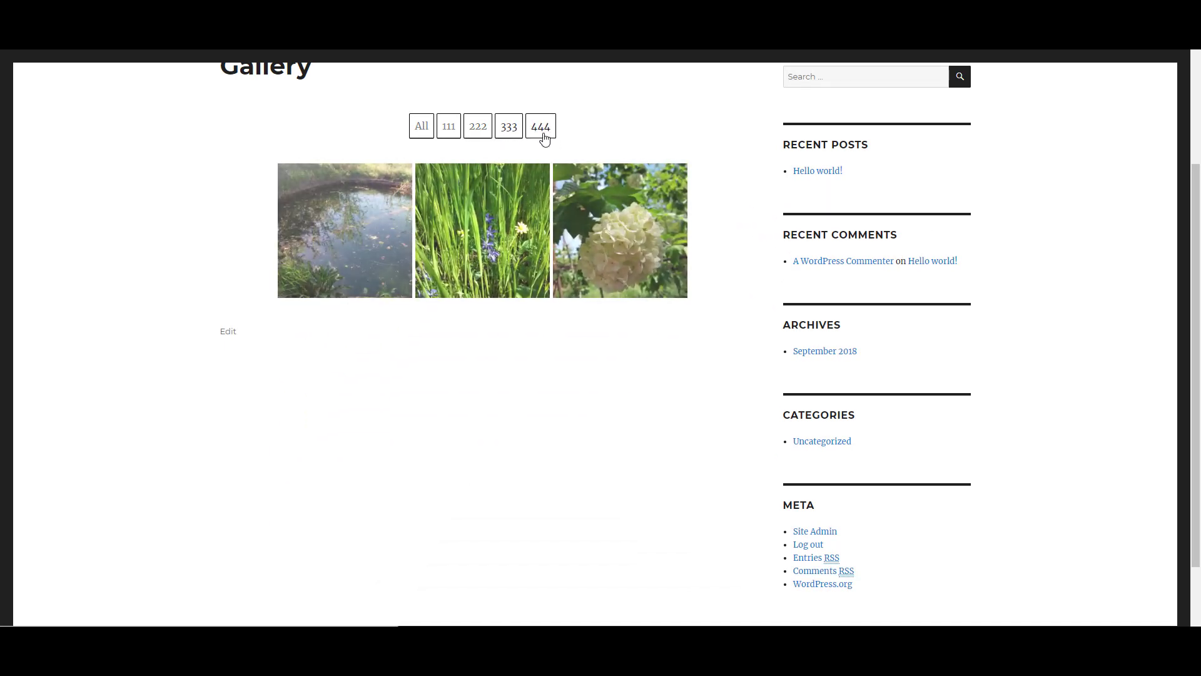
click(543, 135)
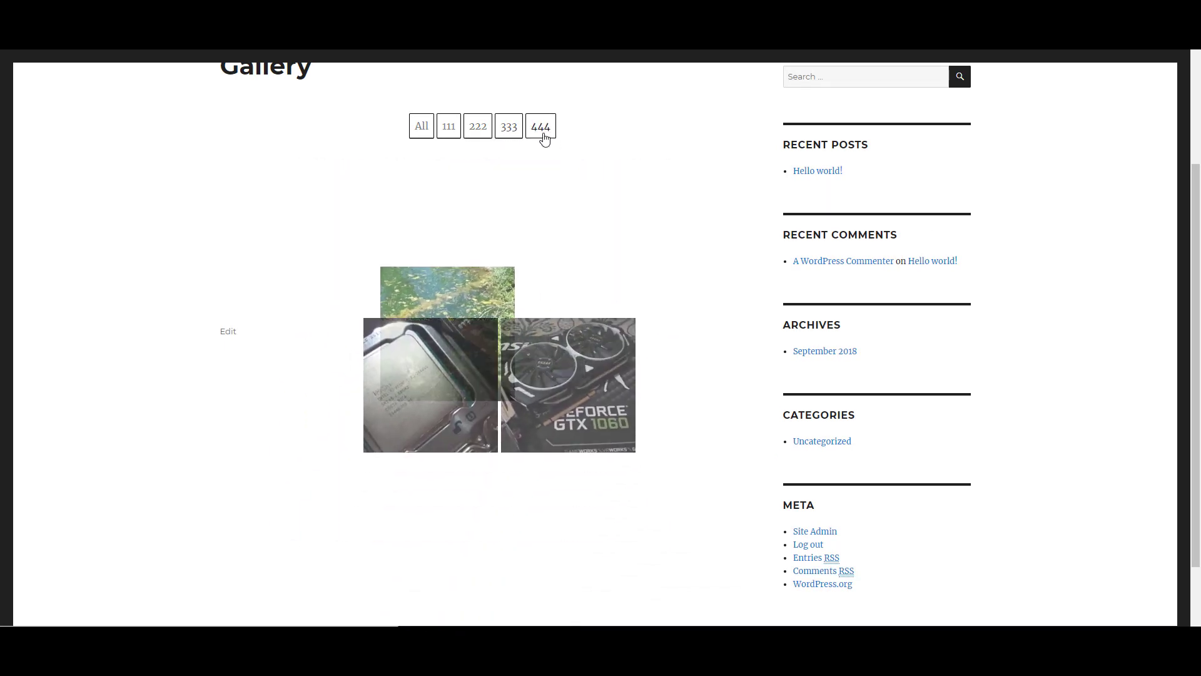
click(423, 133)
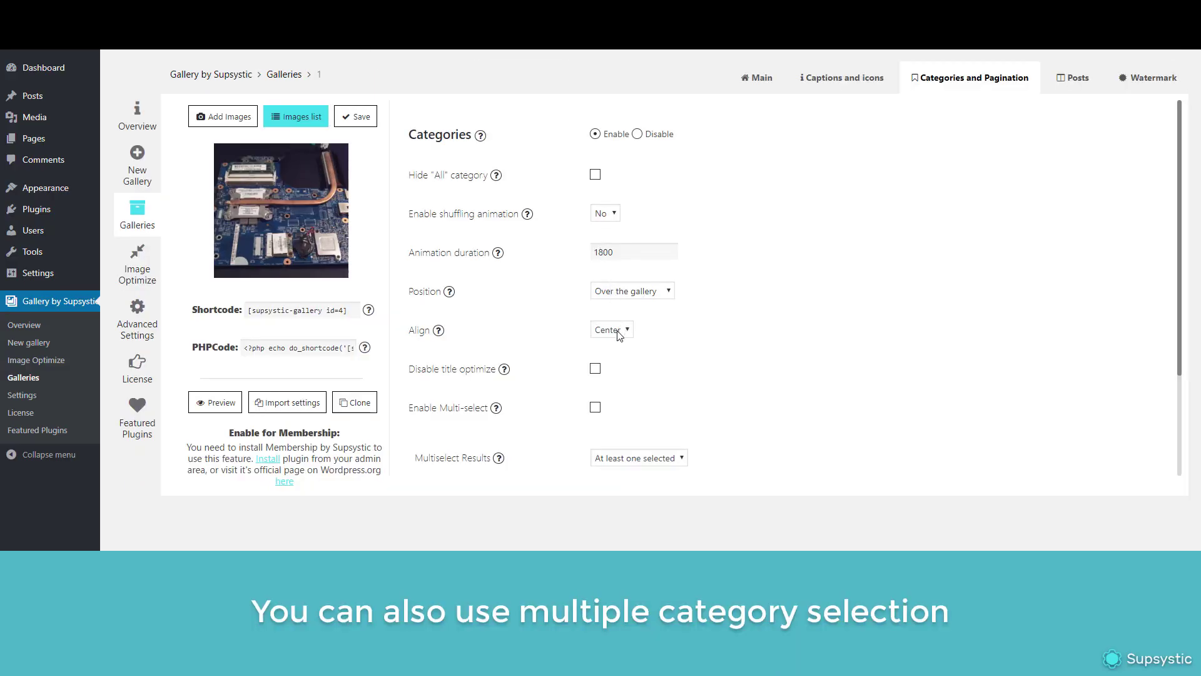
- Enable multi-select for the categories and test combinations of 111, 222, 333 and 444 on the published page
click(596, 408)
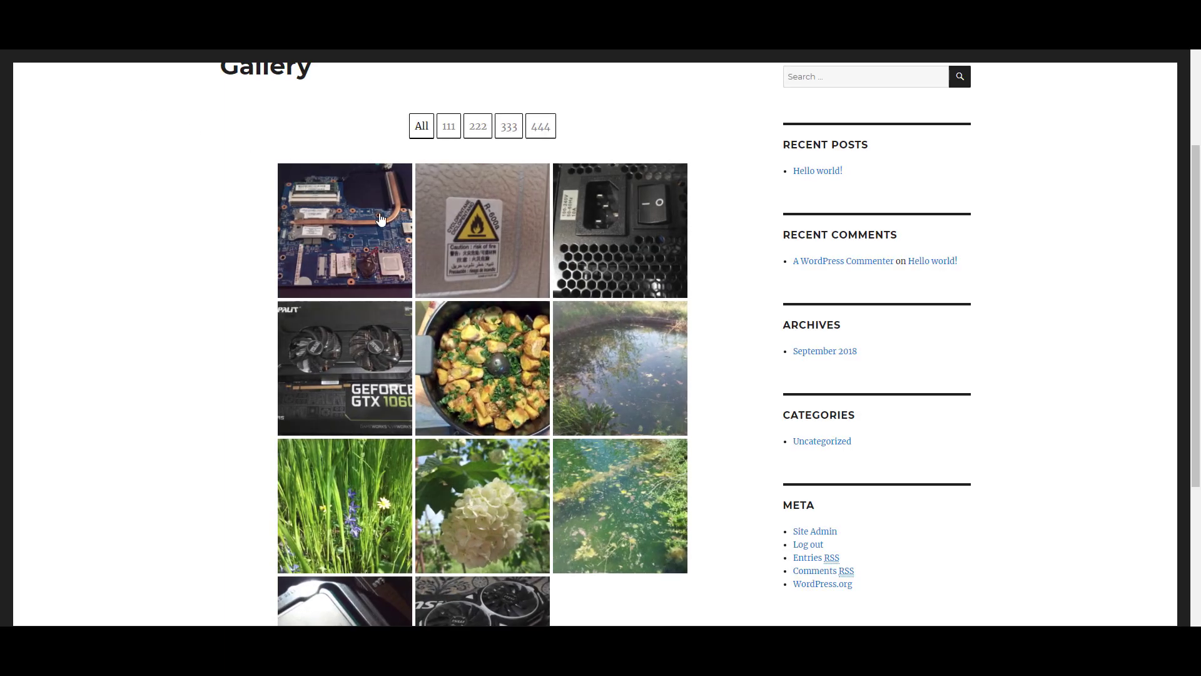
click(453, 134)
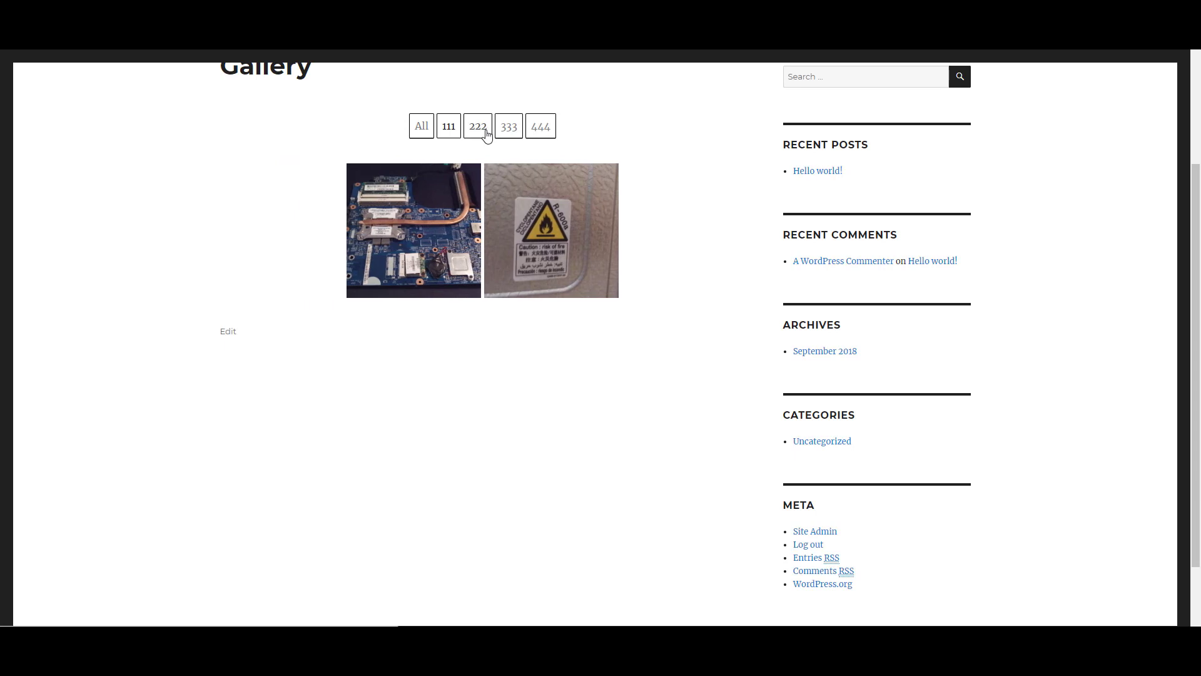
click(486, 134)
click(510, 131)
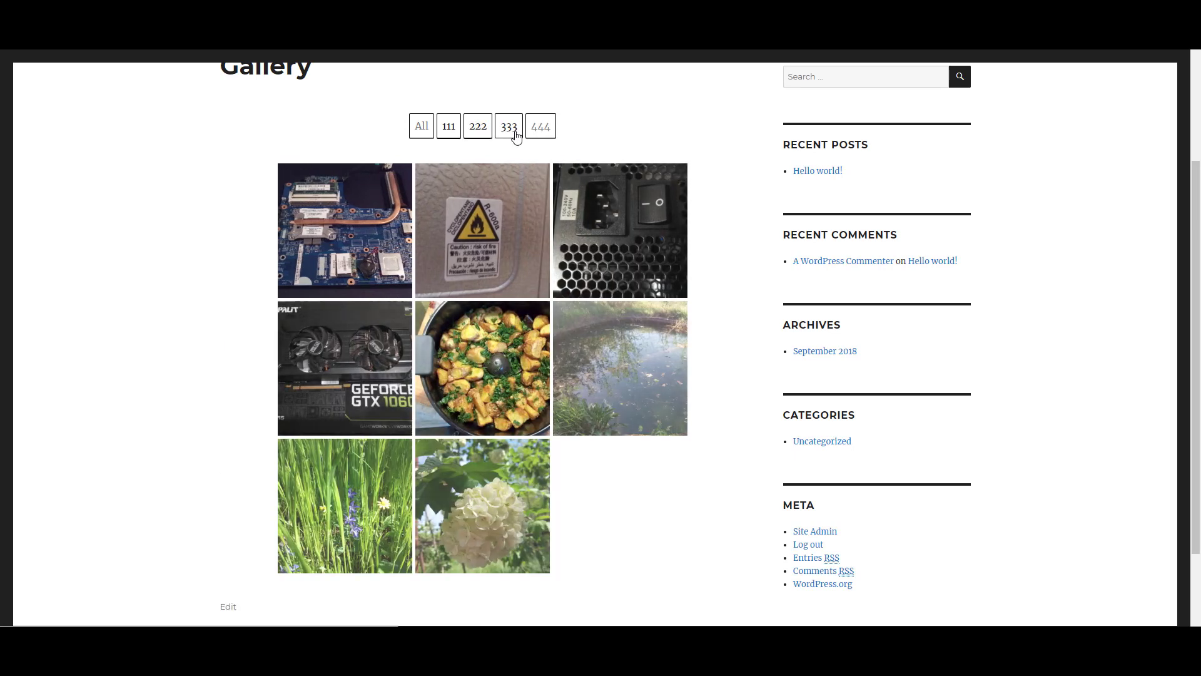
click(540, 132)
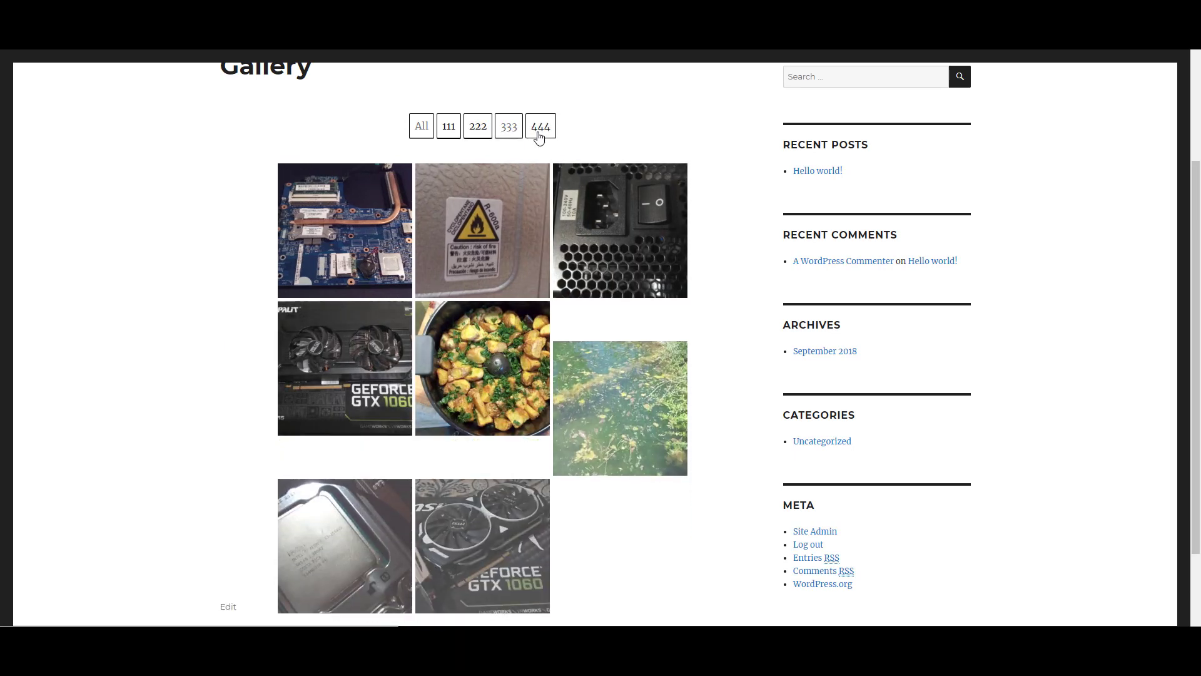
click(540, 134)
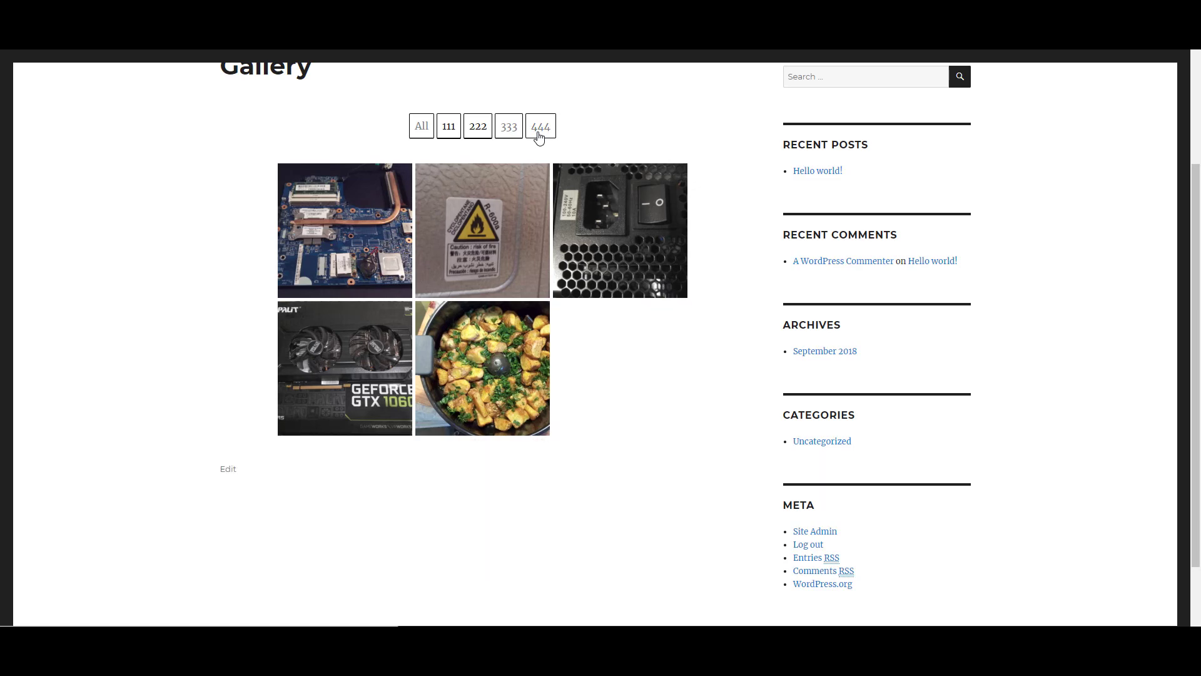
click(491, 135)
click(448, 134)
click(422, 134)
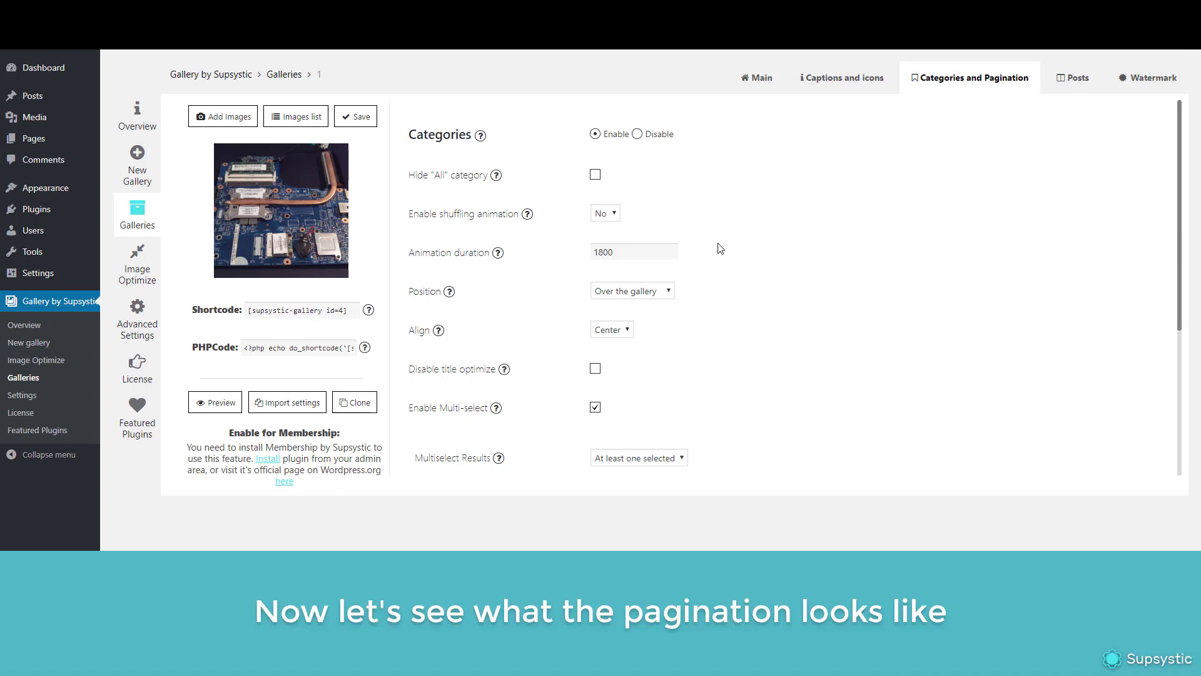
- Enable pagination for the gallery and open page 2 of its images on the published page
scroll(721, 249, down, 4)
click(580, 458)
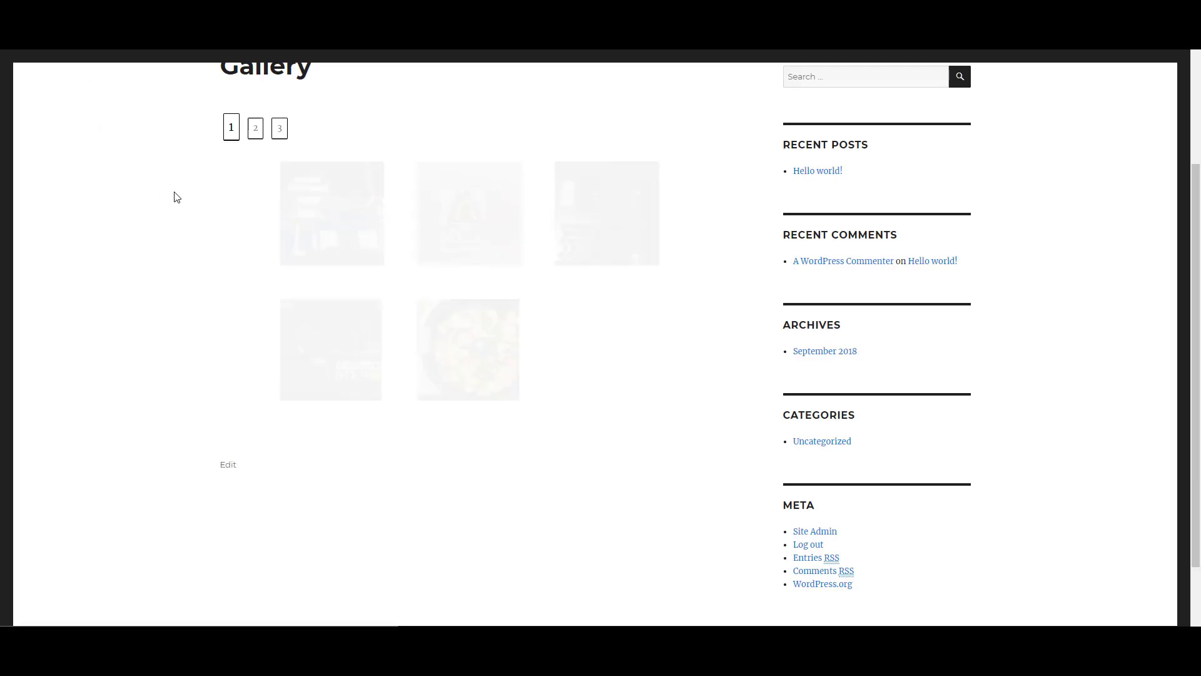
click(256, 134)
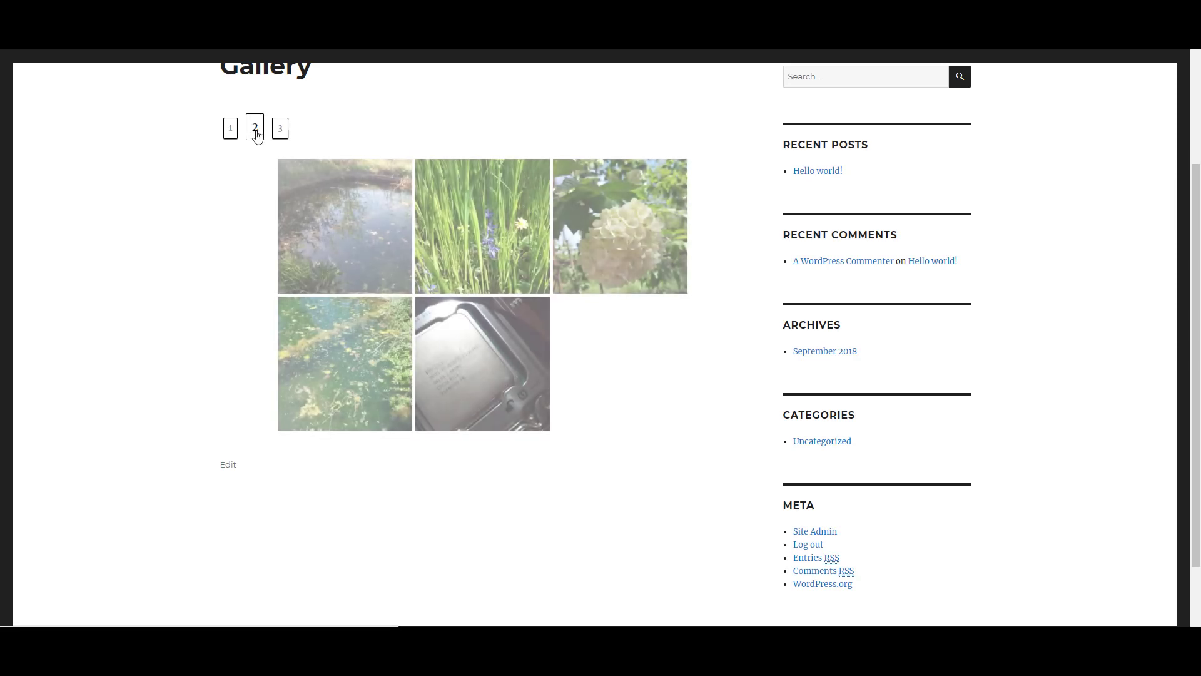
- Browse pages 3 and 1 of the published gallery, and disable pagination in the gallery settings
click(279, 128)
click(230, 132)
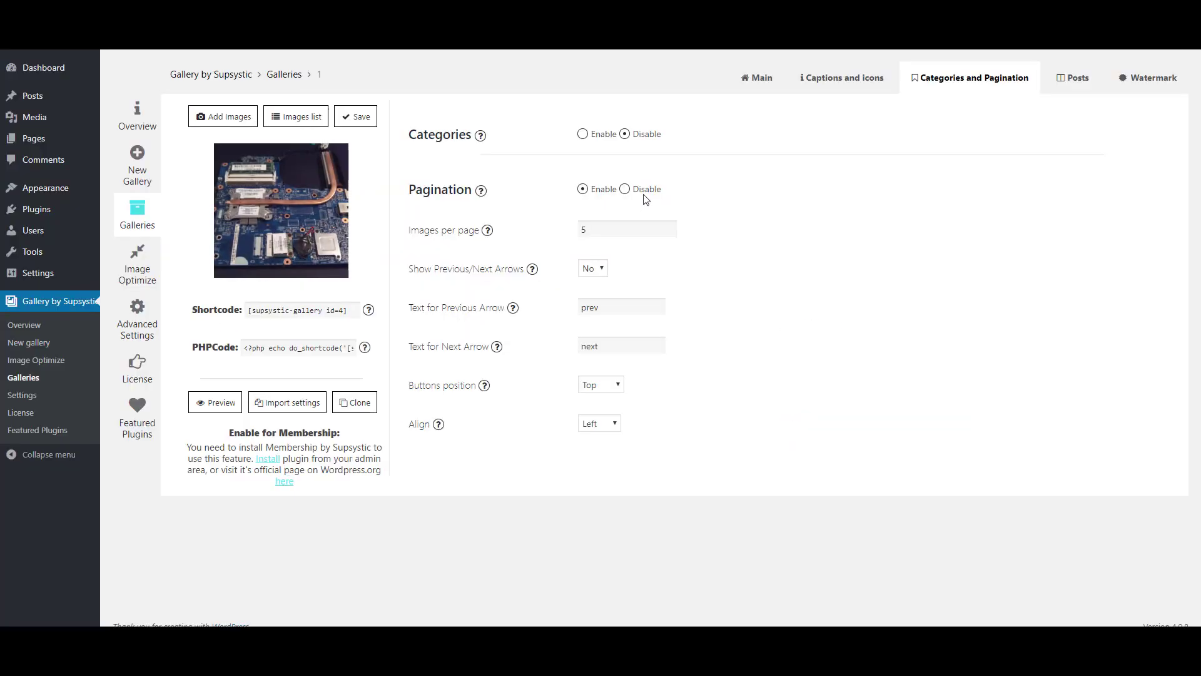
click(625, 190)
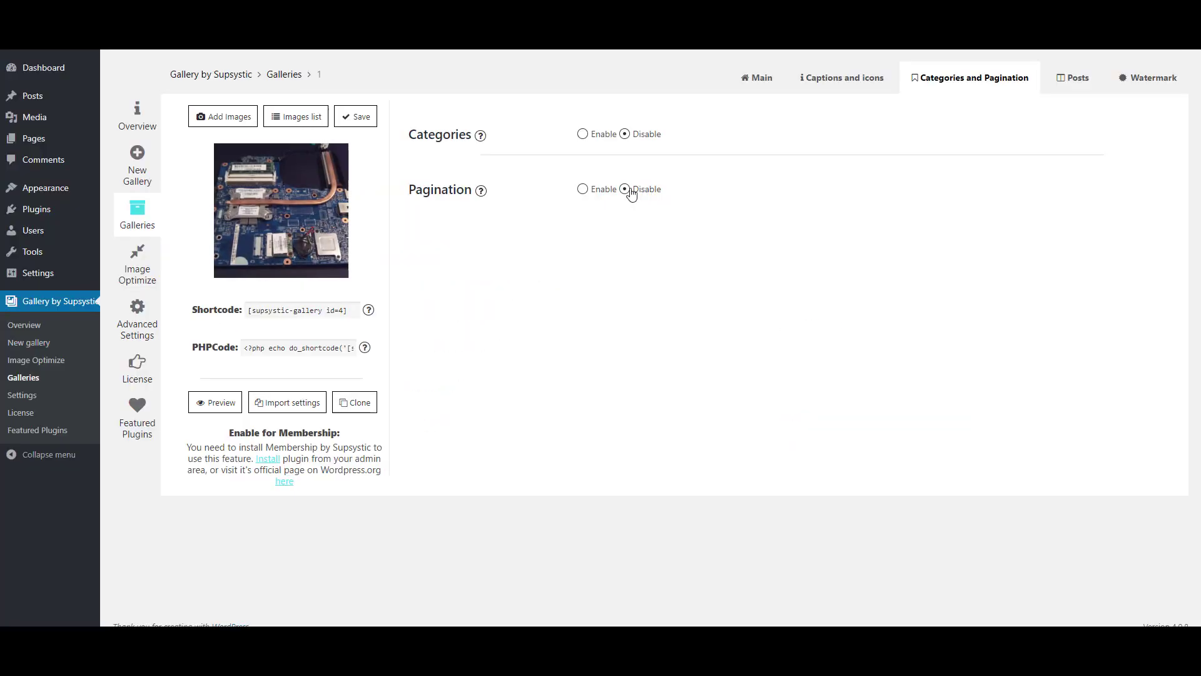
- Enable the posts layout for the gallery, keeping the Fixed layout style
click(1073, 77)
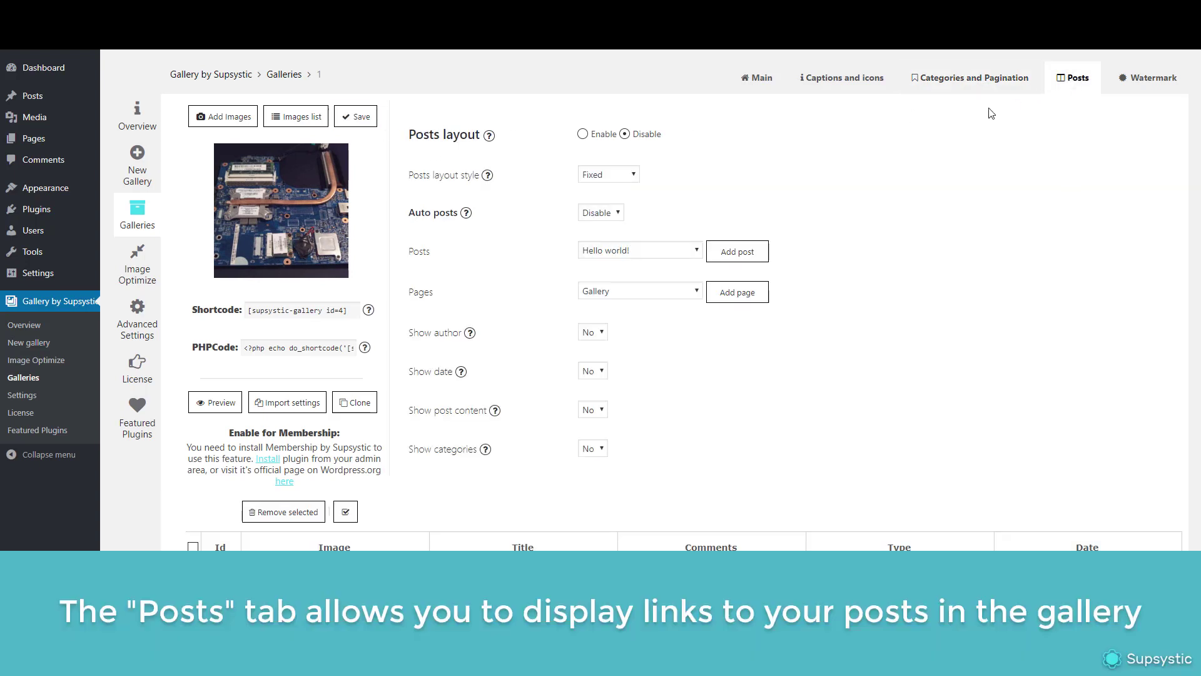
click(634, 178)
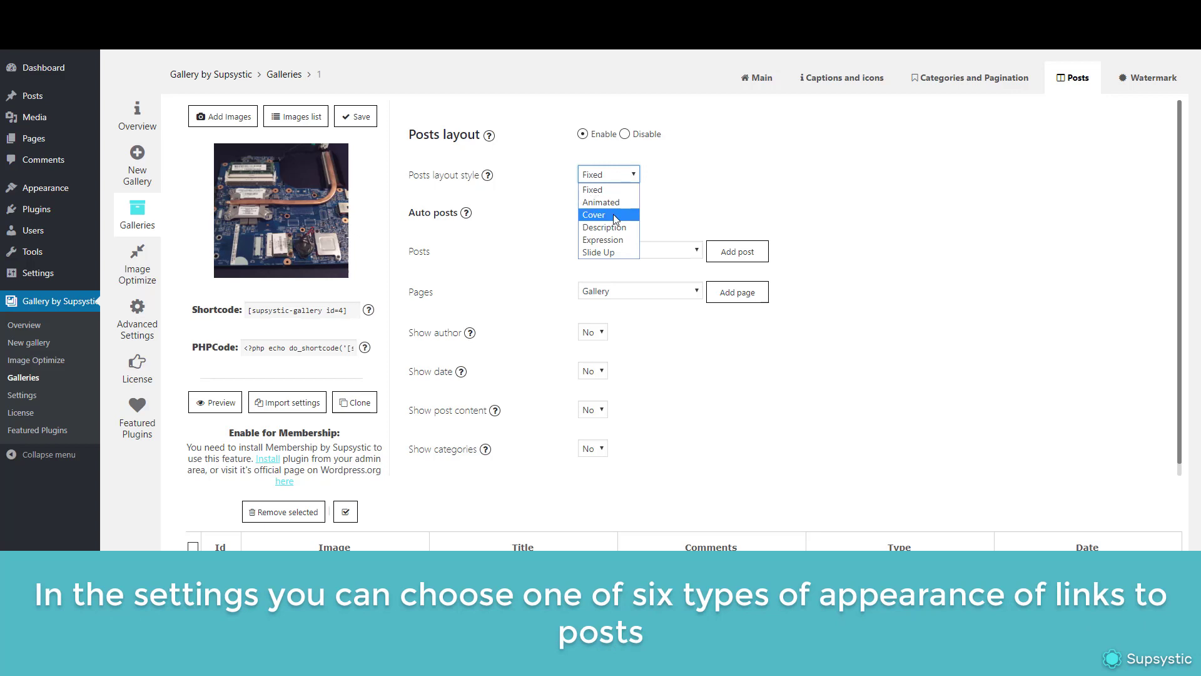
click(718, 189)
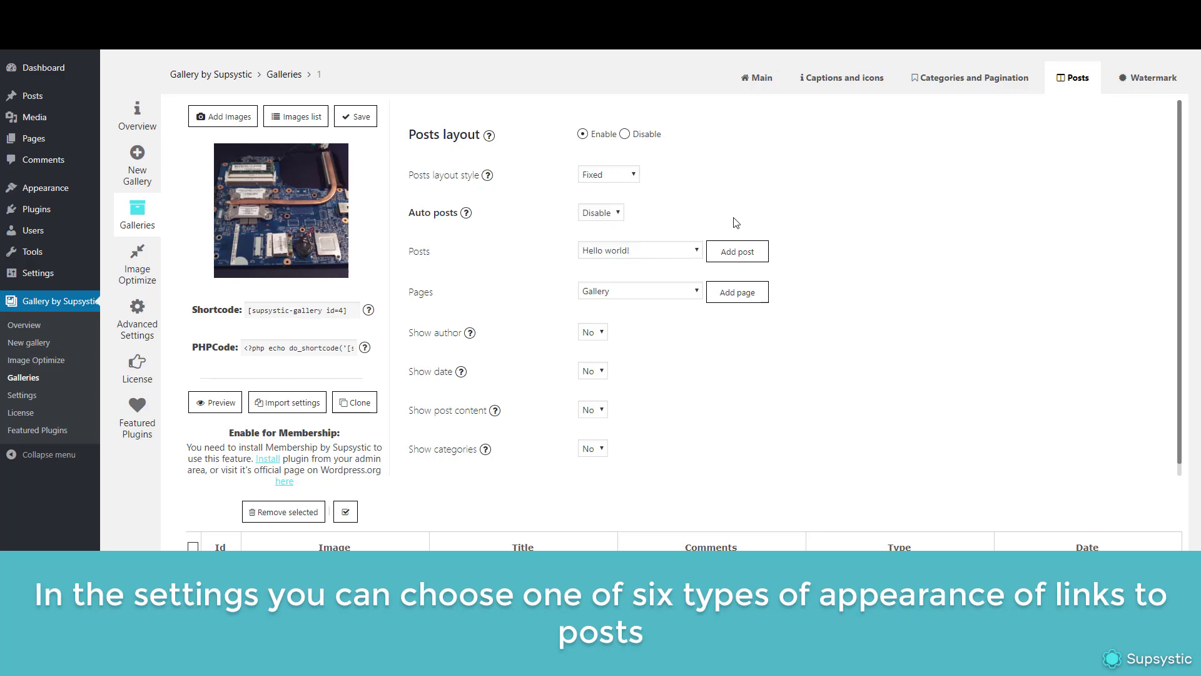
- Add the posts Post1, Post2 and Post3 to the gallery manually and review the list of added posts
click(697, 251)
click(688, 290)
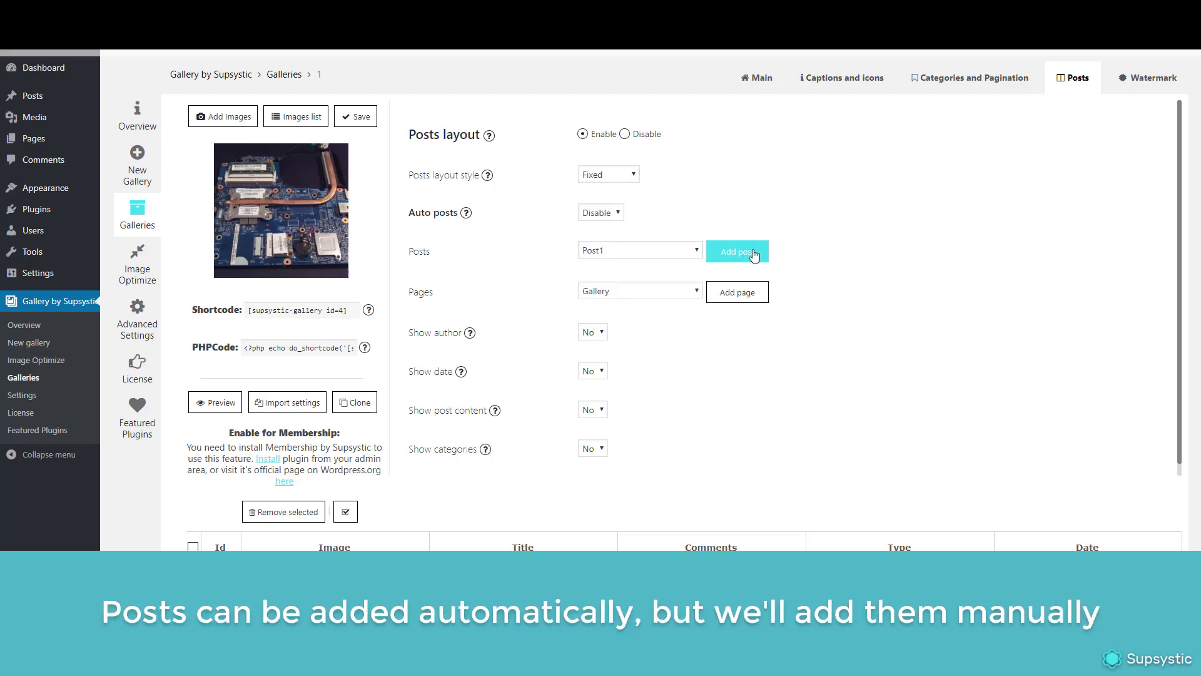
click(753, 252)
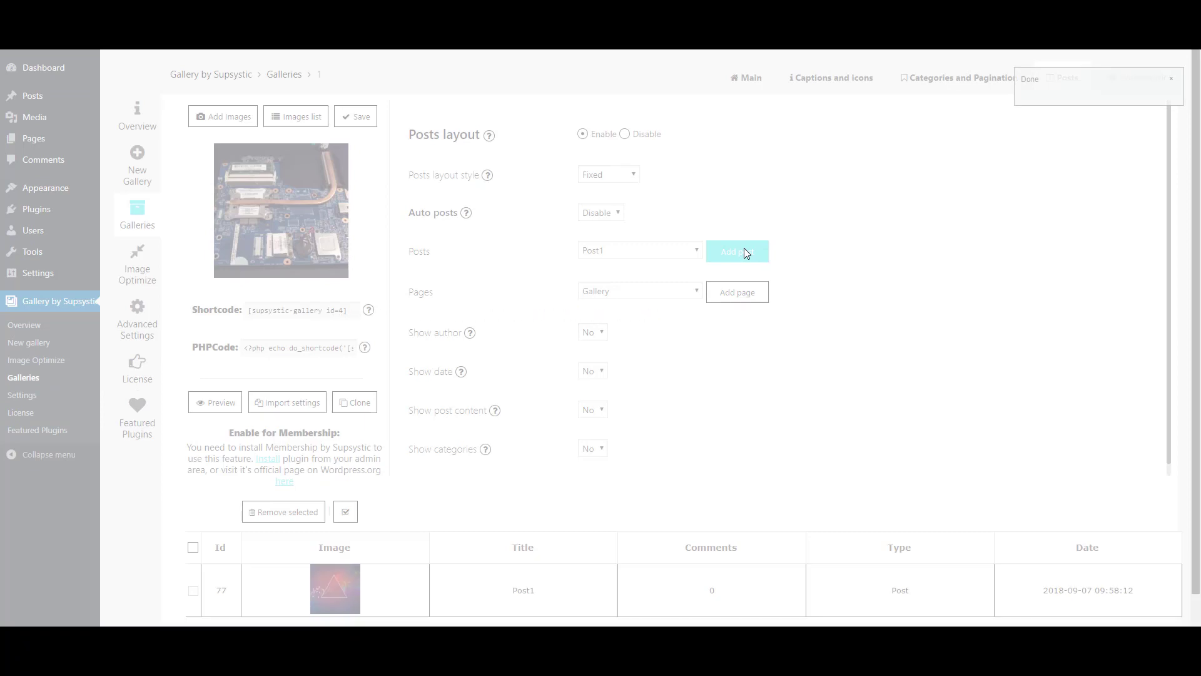
click(694, 254)
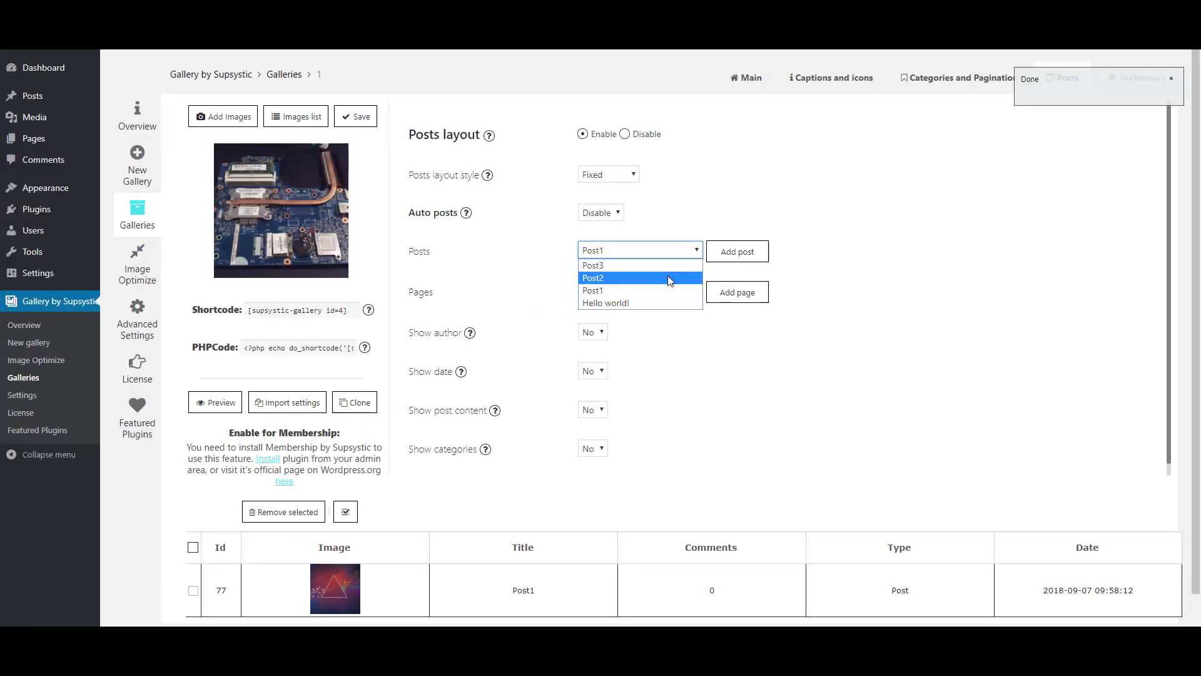
click(667, 276)
click(748, 254)
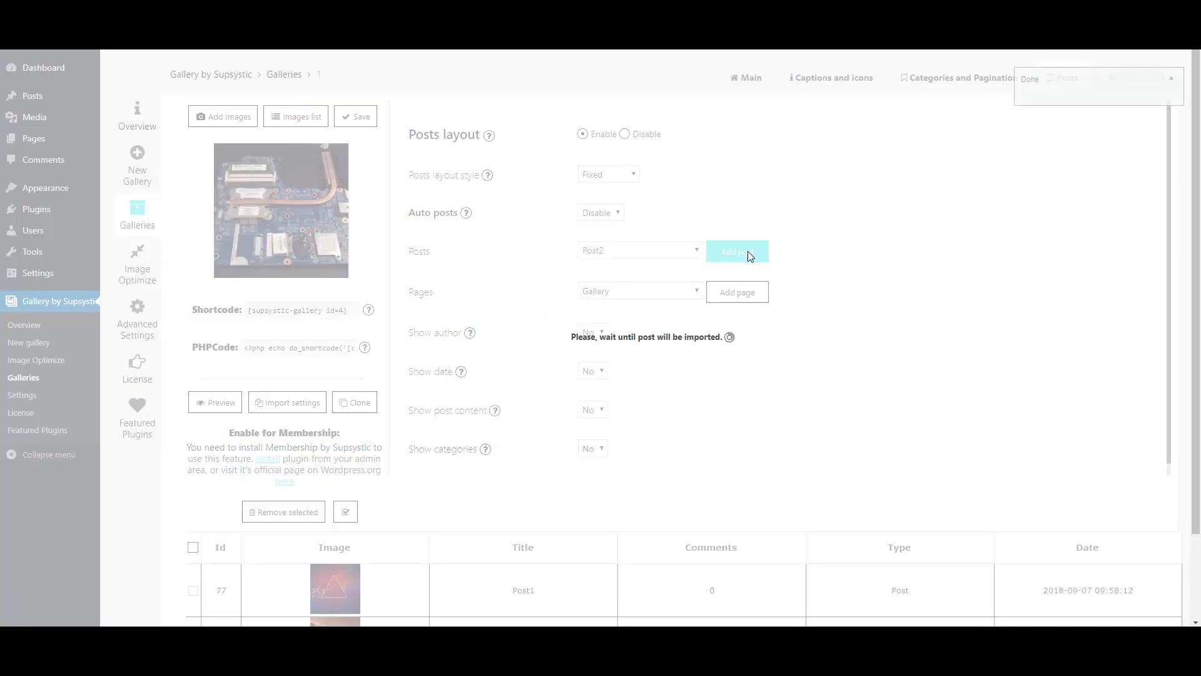
click(695, 250)
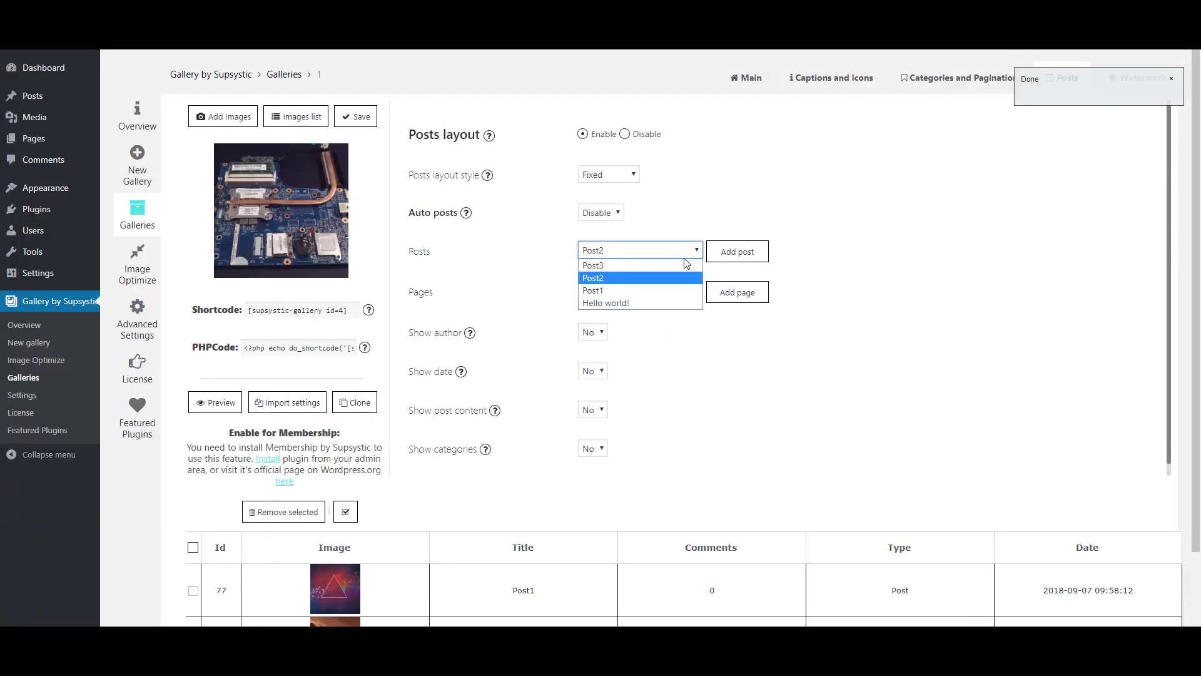
click(685, 271)
click(752, 255)
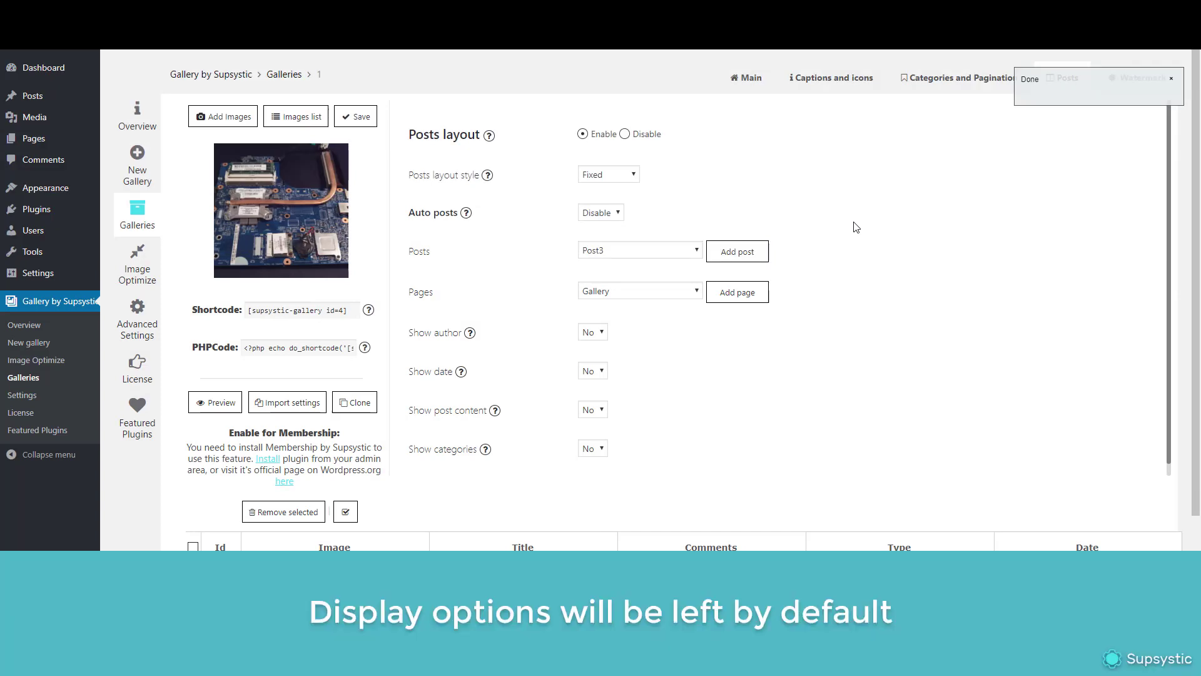
scroll(626, 306, down, 1)
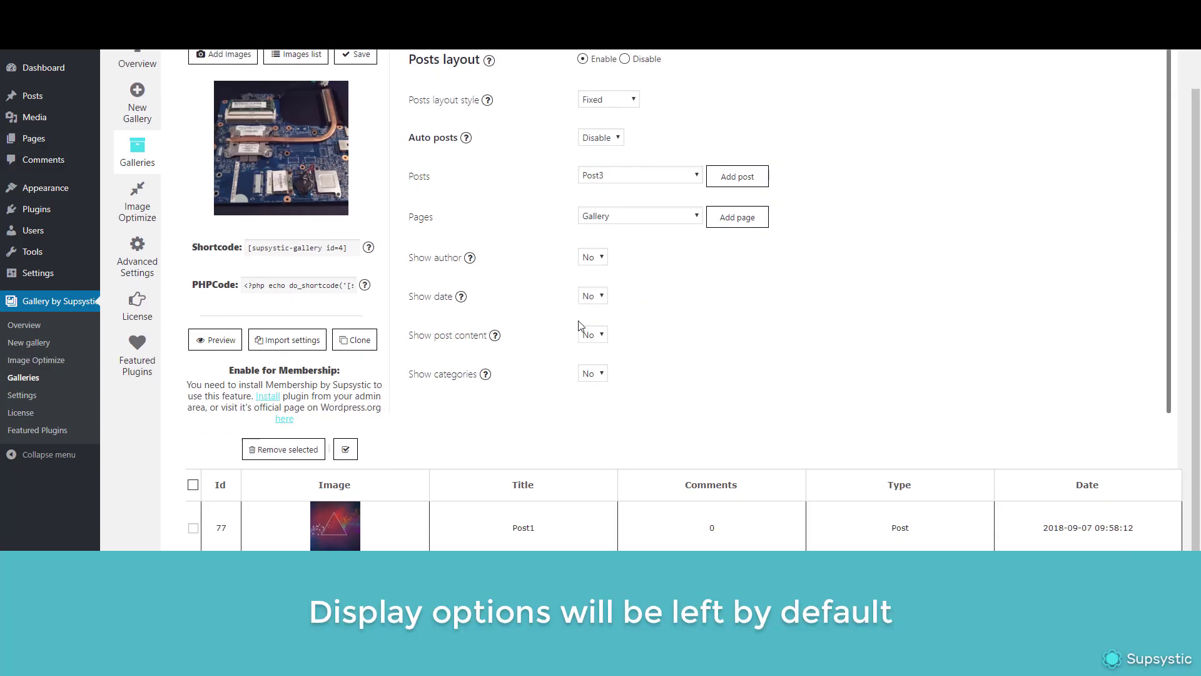
scroll(605, 372, down, 1)
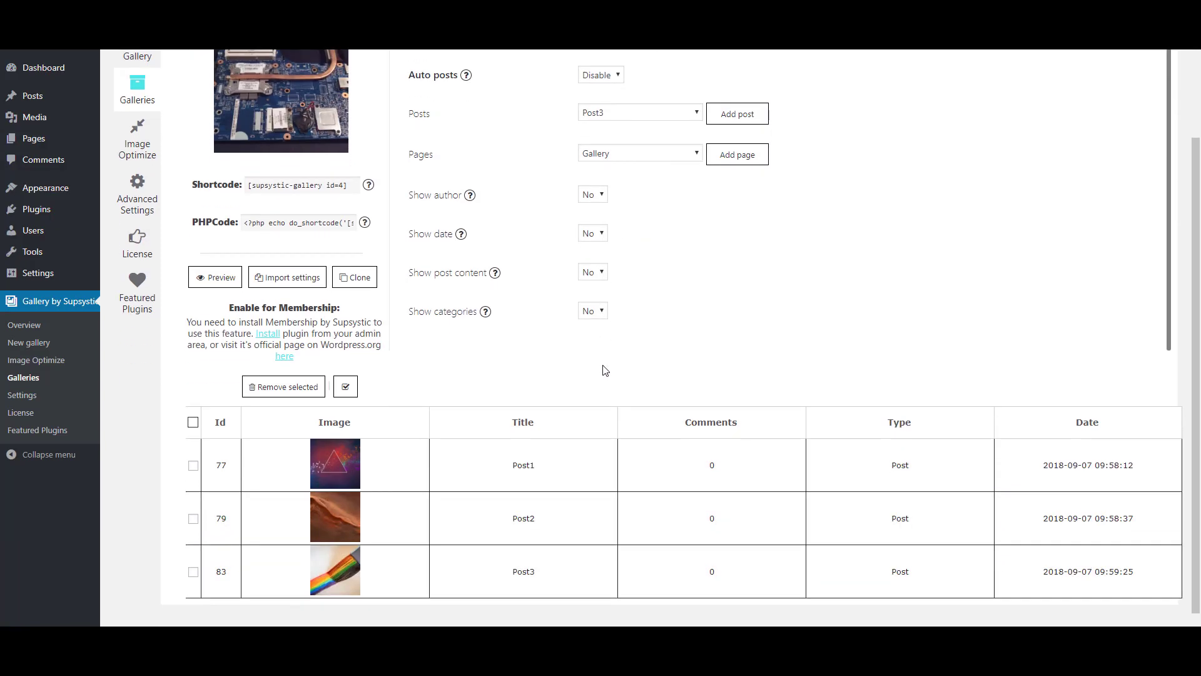
scroll(491, 314, up, 2)
- Open Post1 from its thumbnail in the published gallery, look through the post, and return to the gallery
scroll(357, 86, down, 1)
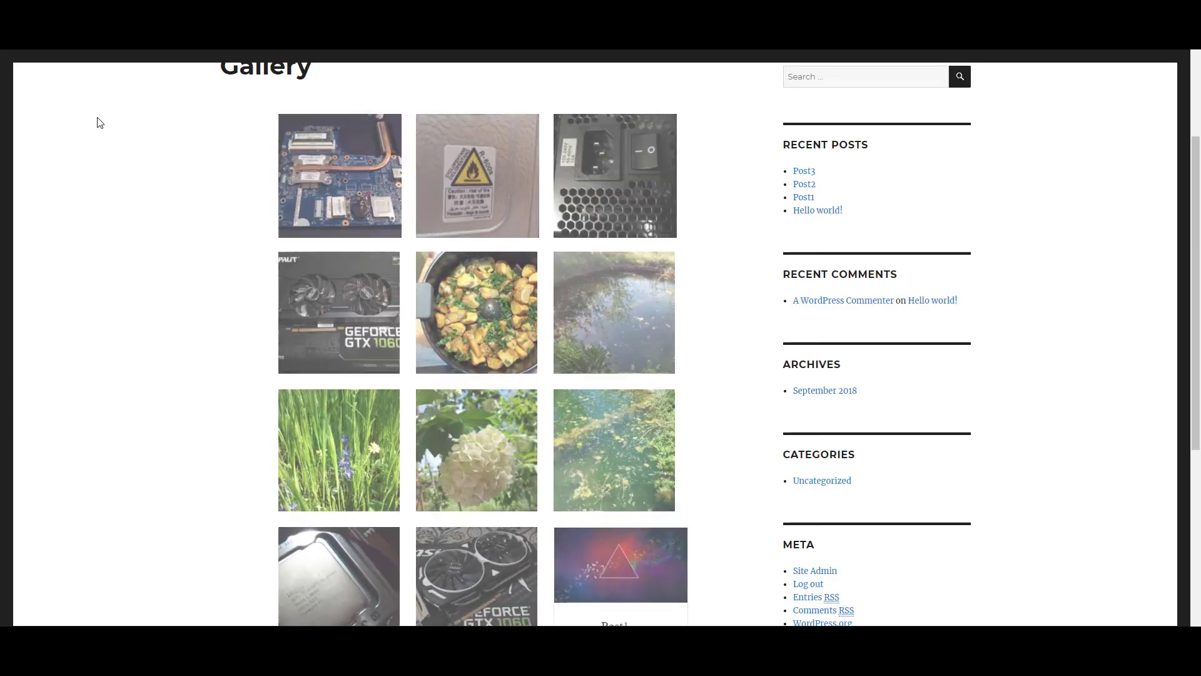
scroll(121, 144, down, 1)
scroll(120, 144, down, 3)
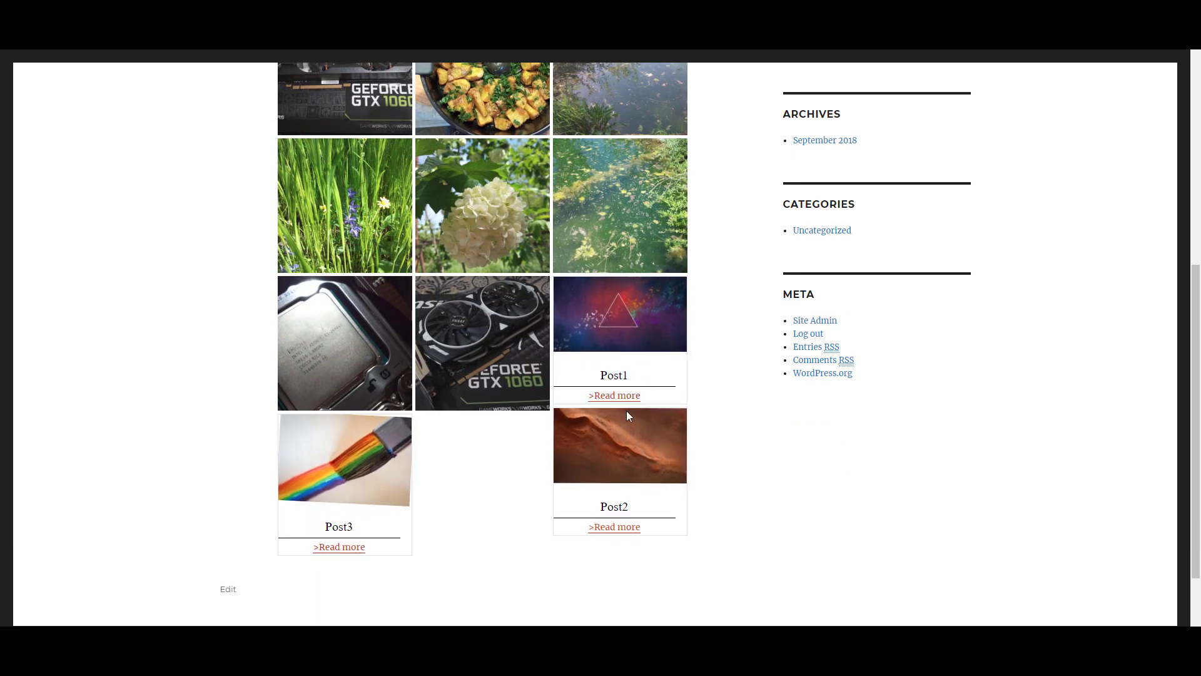
click(621, 384)
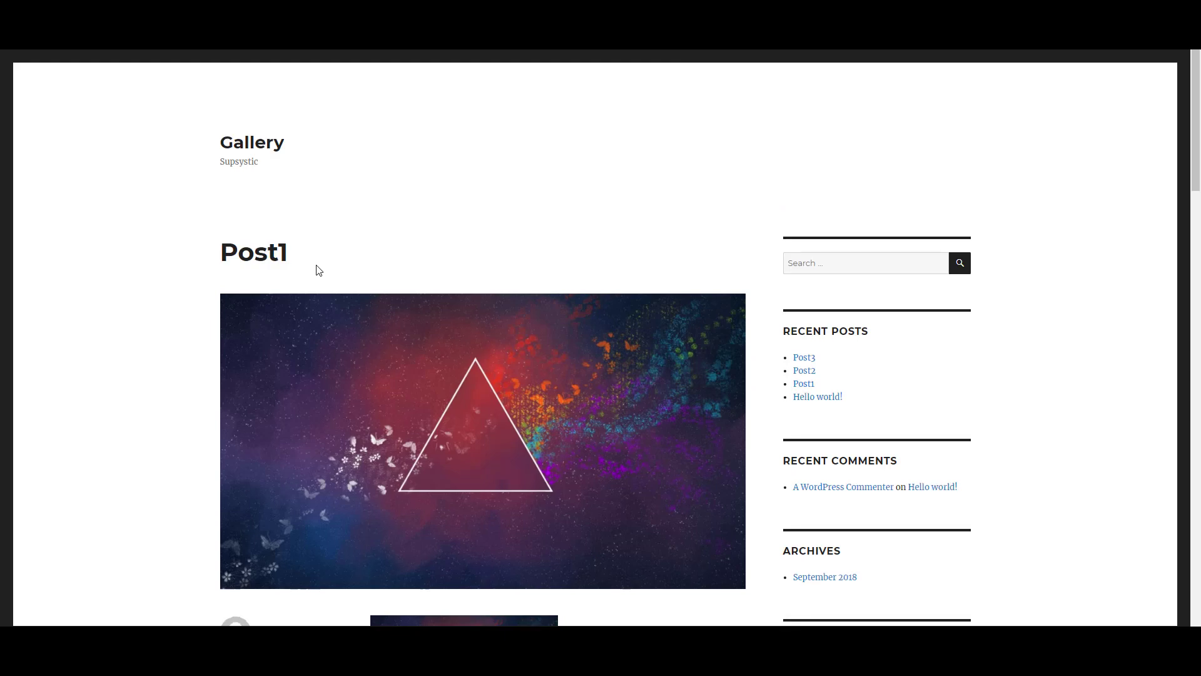
scroll(318, 270, down, 5)
scroll(317, 270, down, 5)
scroll(317, 270, down, 2)
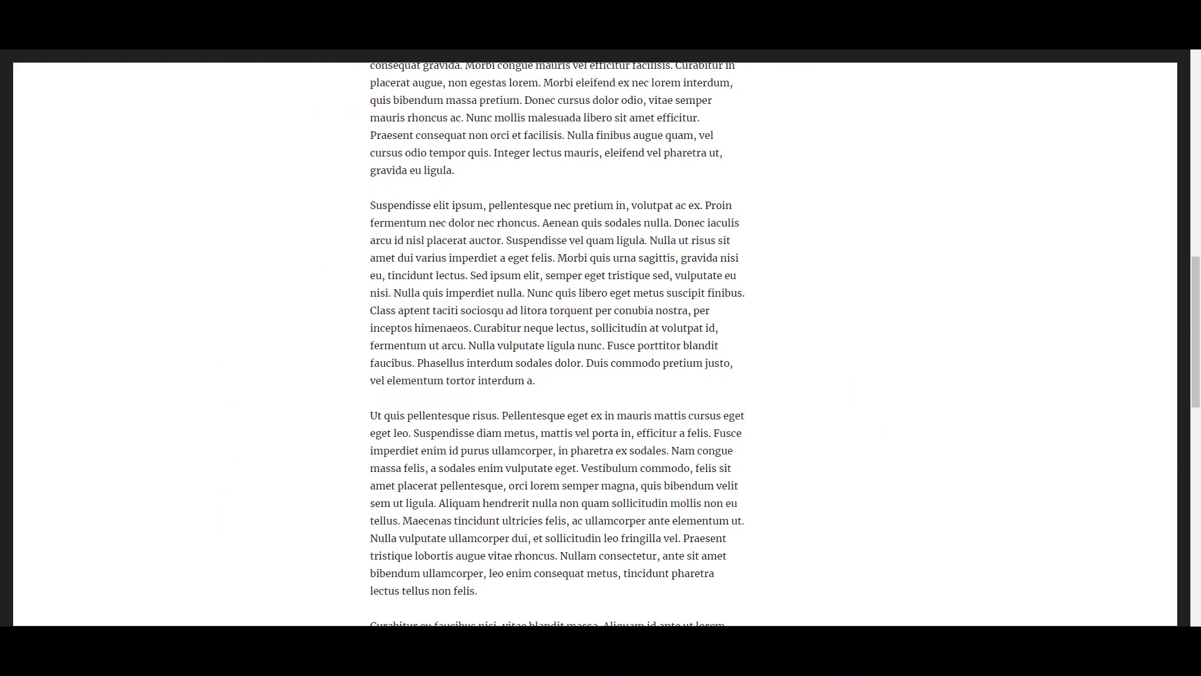
click(75, 54)
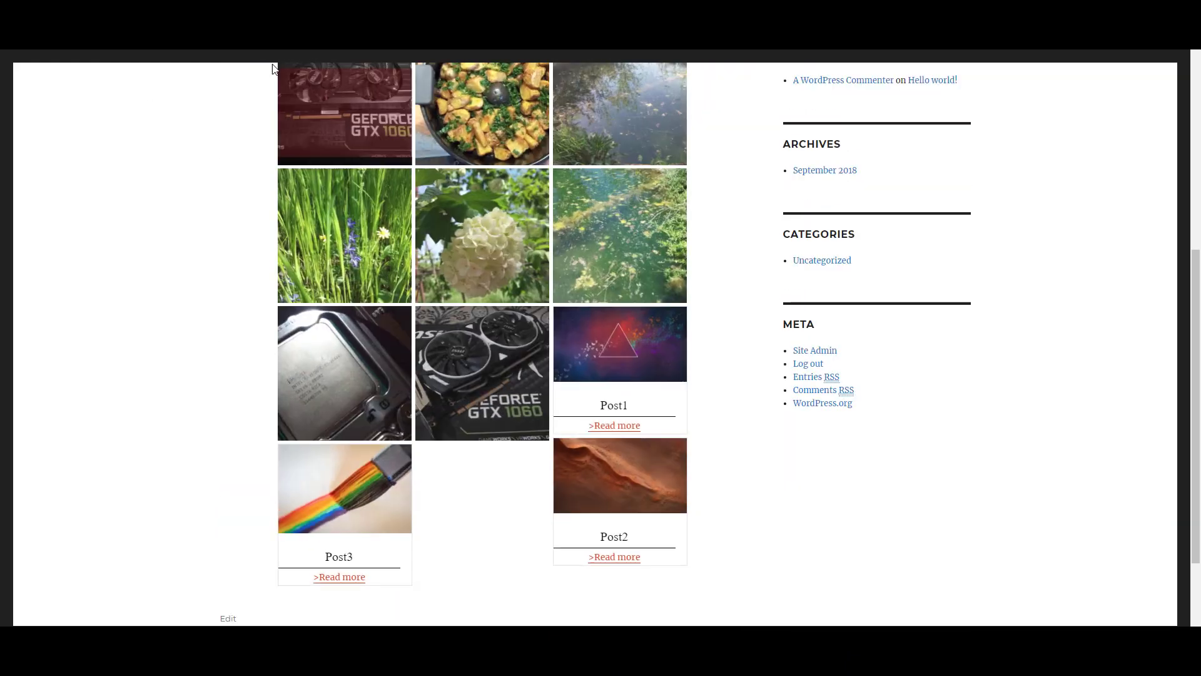
- Open Post2 through its link in the published gallery and look through the post
click(635, 553)
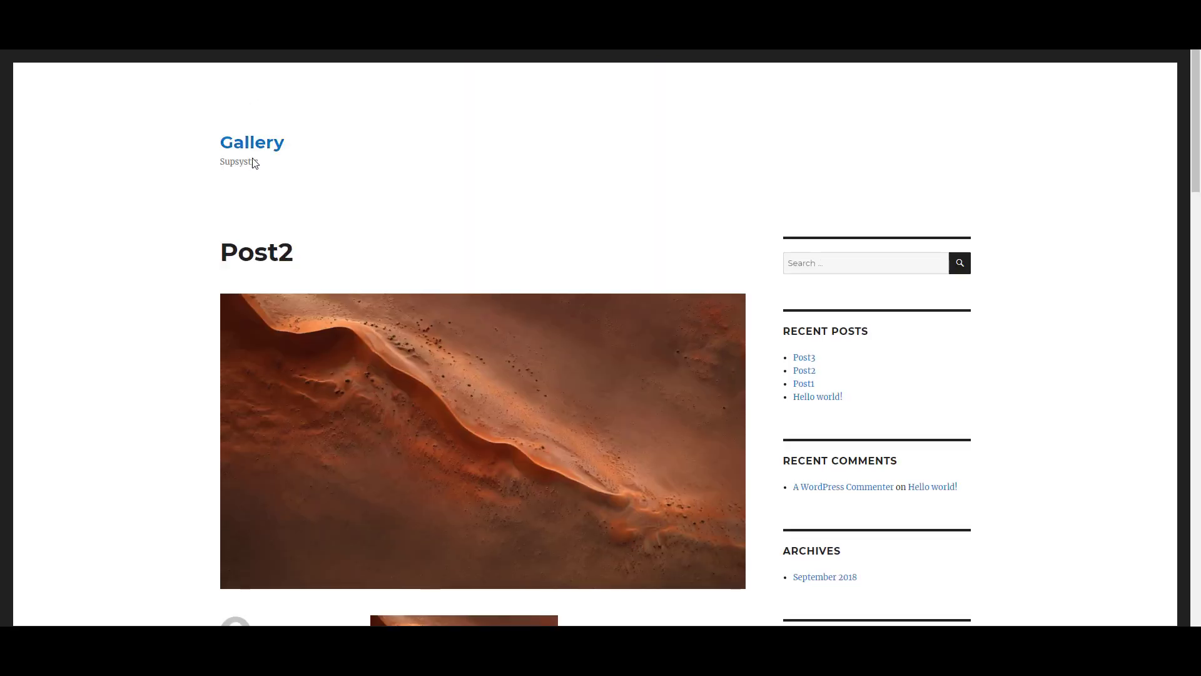
scroll(260, 168, down, 5)
scroll(260, 168, up, 6)
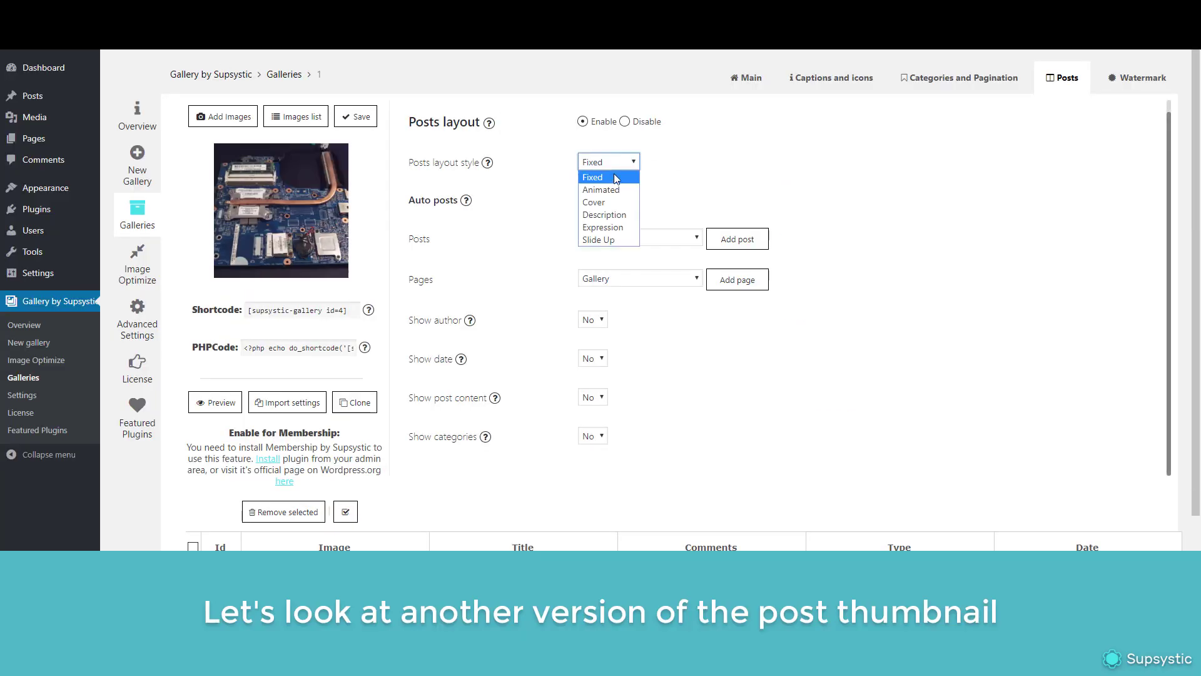
- Set the posts layout style to Animated, and test the Post3 thumbnail on the published page by opening its post and returning
click(620, 190)
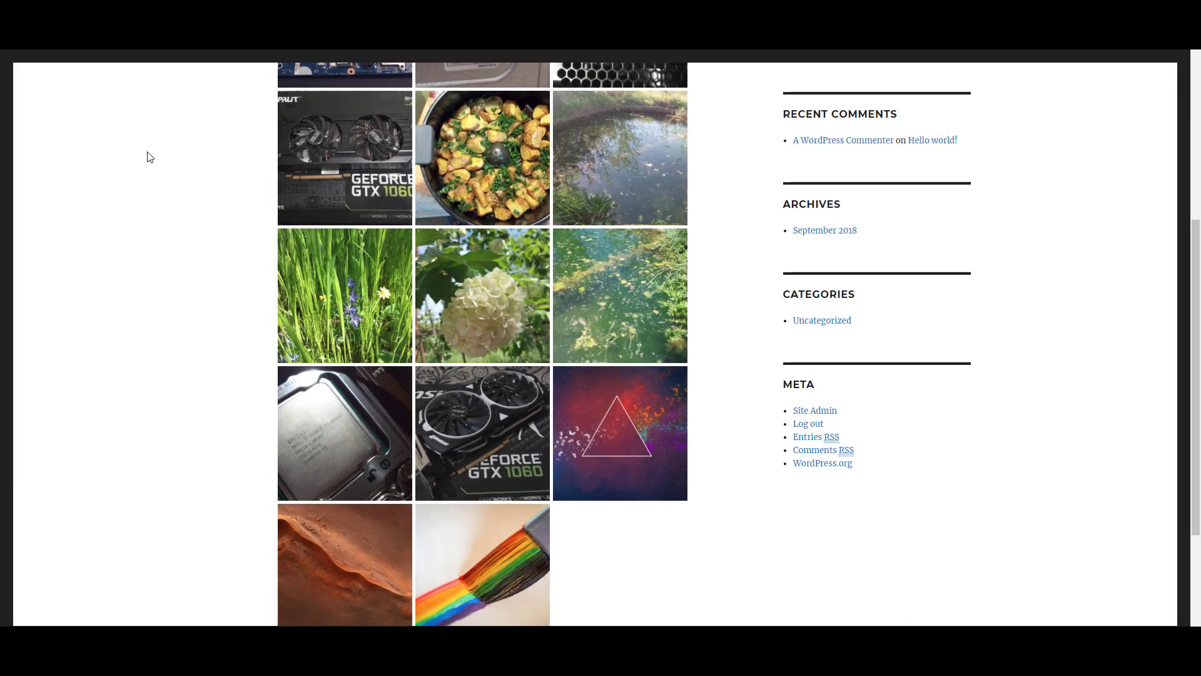
scroll(150, 157, down, 2)
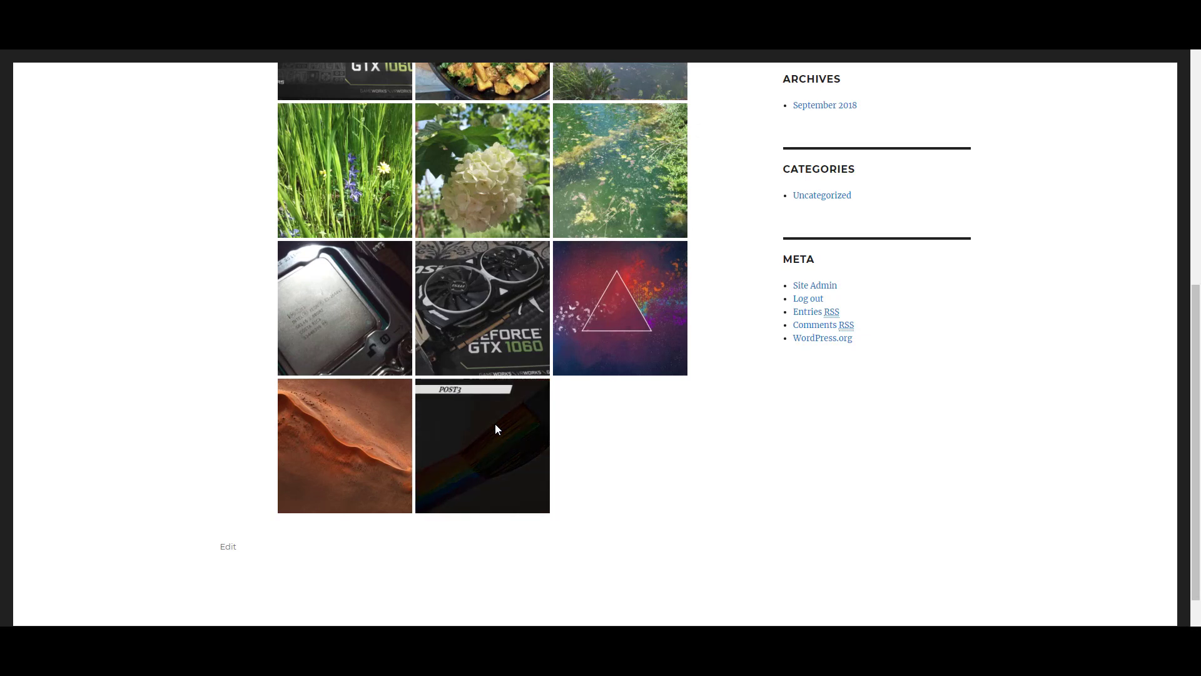
click(487, 401)
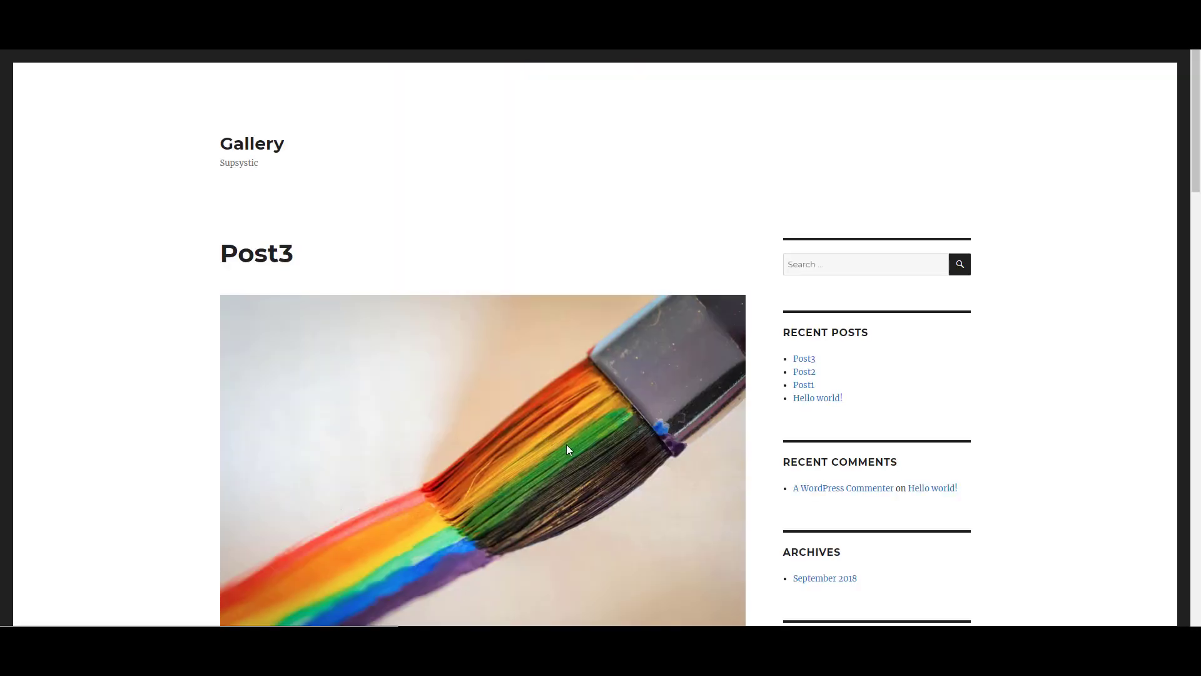
scroll(566, 438, down, 9)
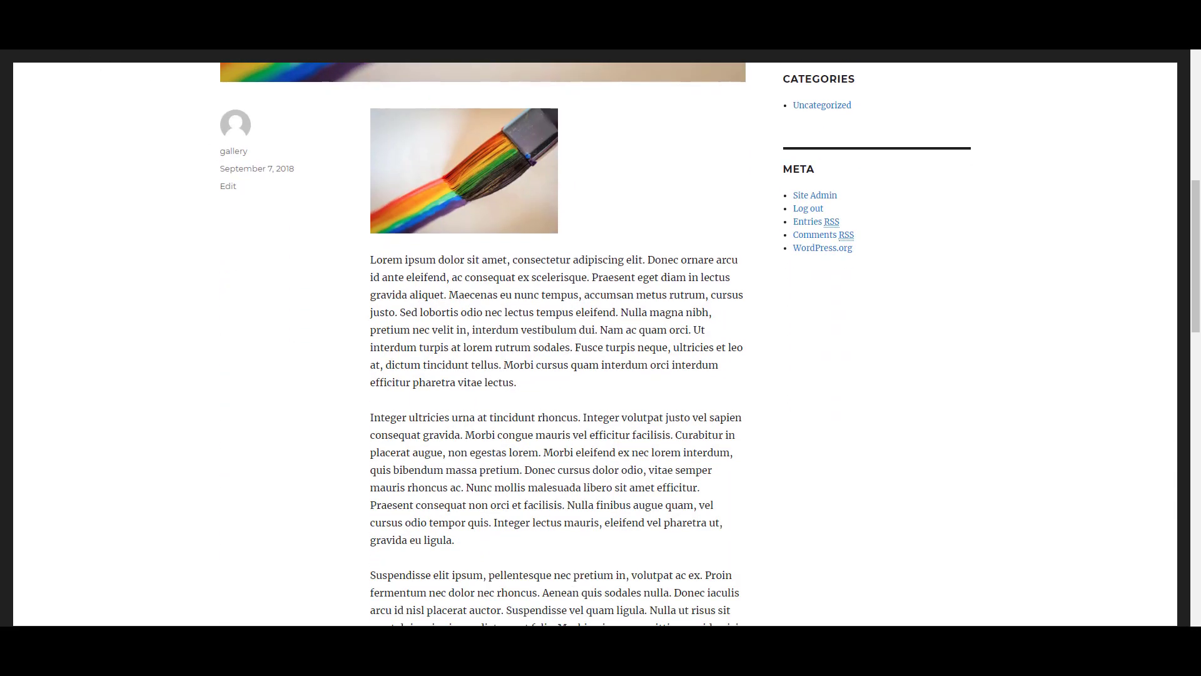
key(alt+Left)
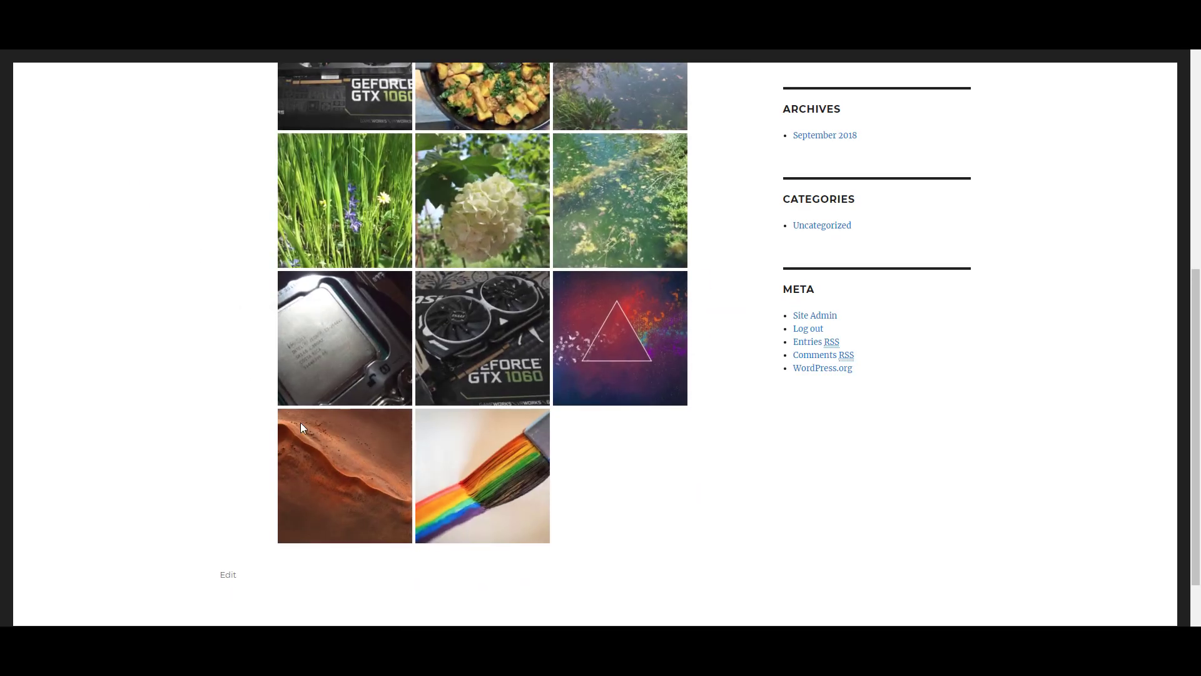